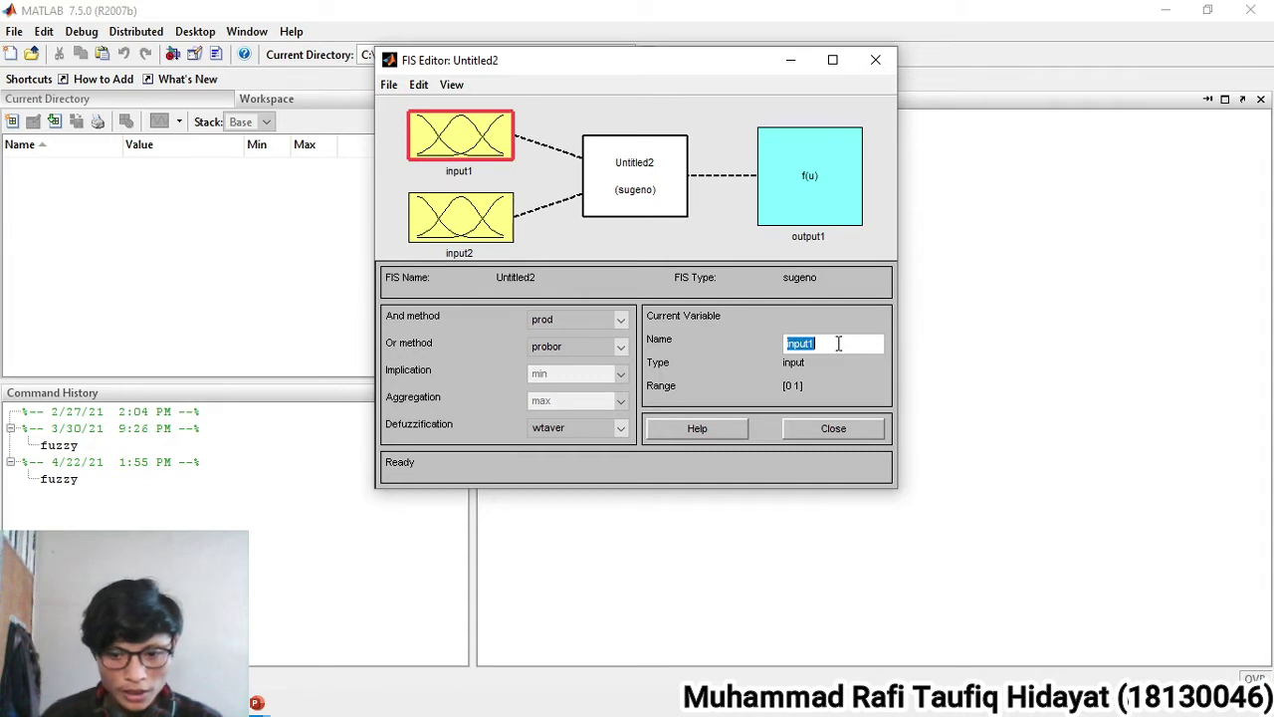
Step: Rename the first input variable as Permintaan and the second input variable as Persediaan
type("Permintaan")
key("Return")
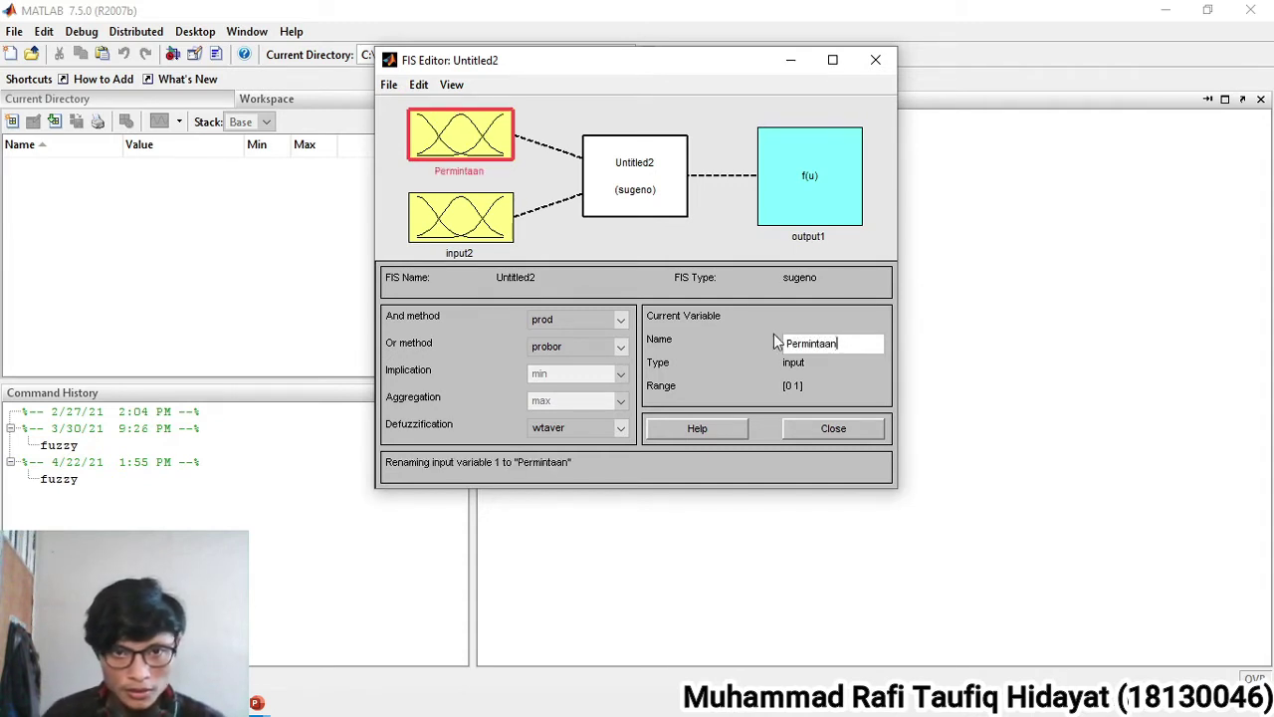
left_click(484, 232)
double_click(835, 339)
type("Persediaan")
key("Return")
Step: Rename the output variable of the Sugeno system as Produksi
left_click(776, 213)
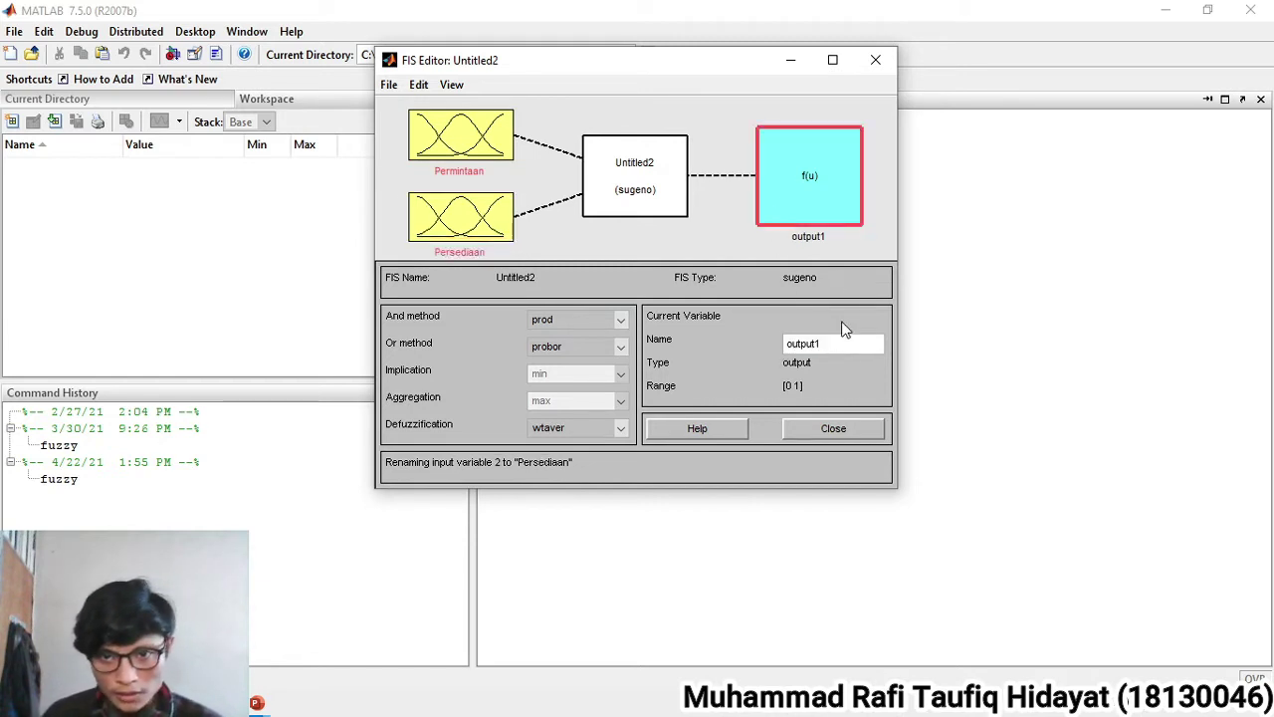
double_click(839, 340)
type("Pro")
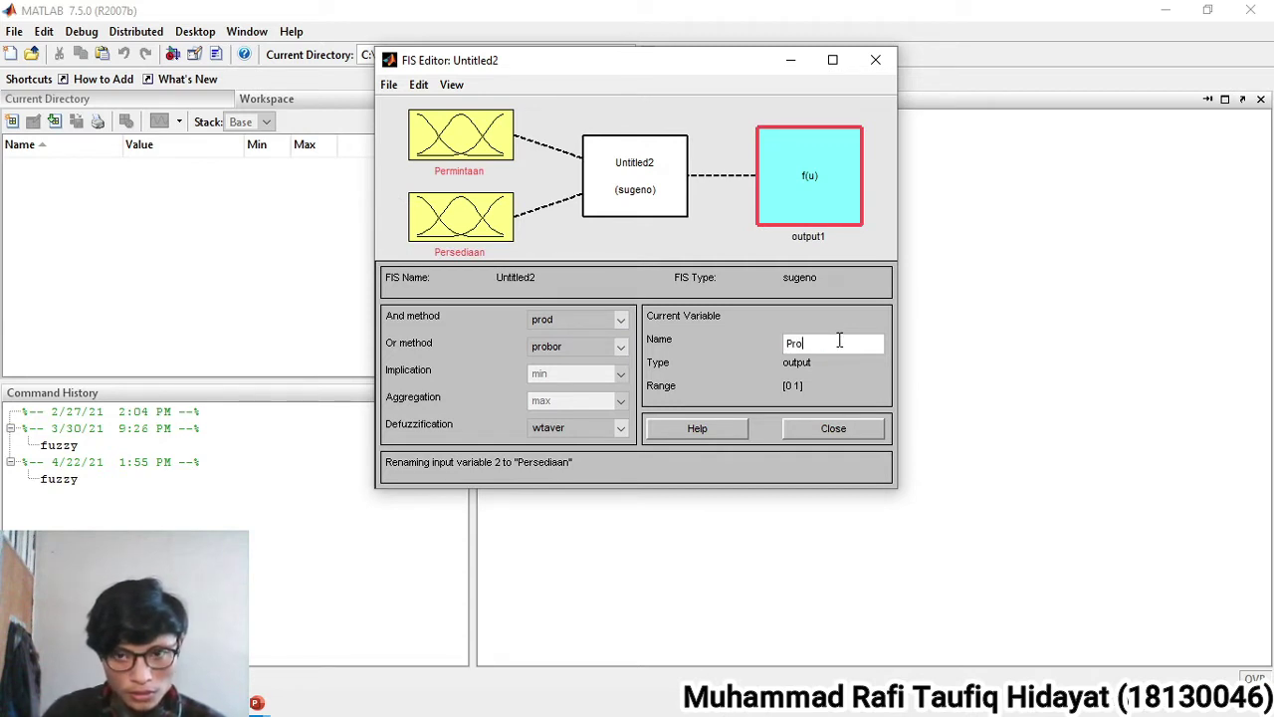
type("duksi")
key("Return")
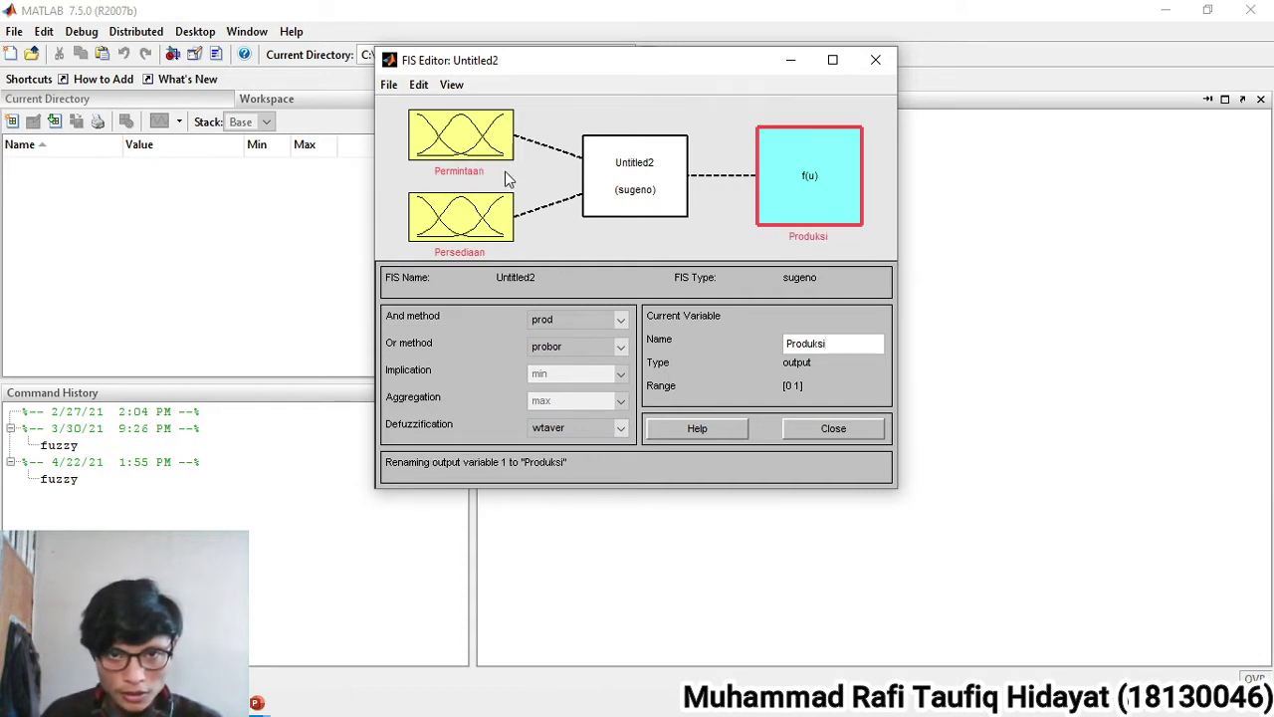
Step: Open the membership functions of Permintaan and delete its middle function mf2
double_click(483, 149)
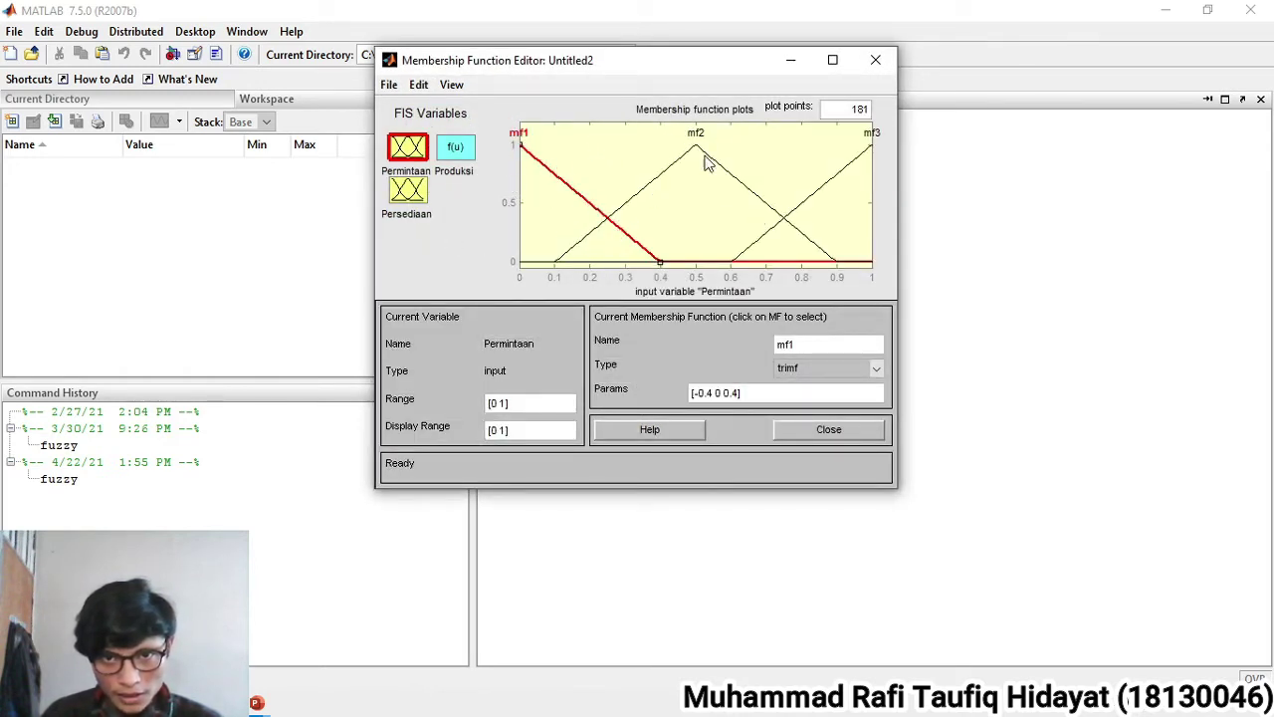
left_click(650, 195)
key("Delete")
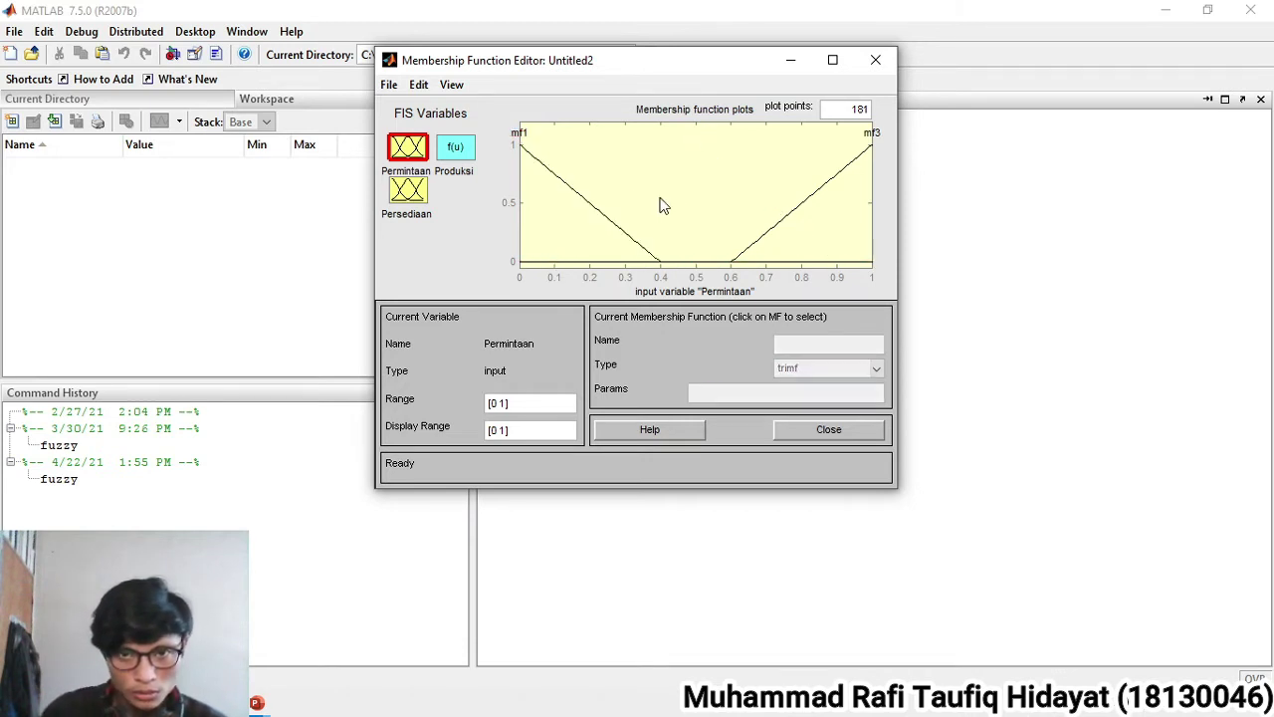
Step: Set the range of the Permintaan variable to [0 6000]
left_click(610, 221)
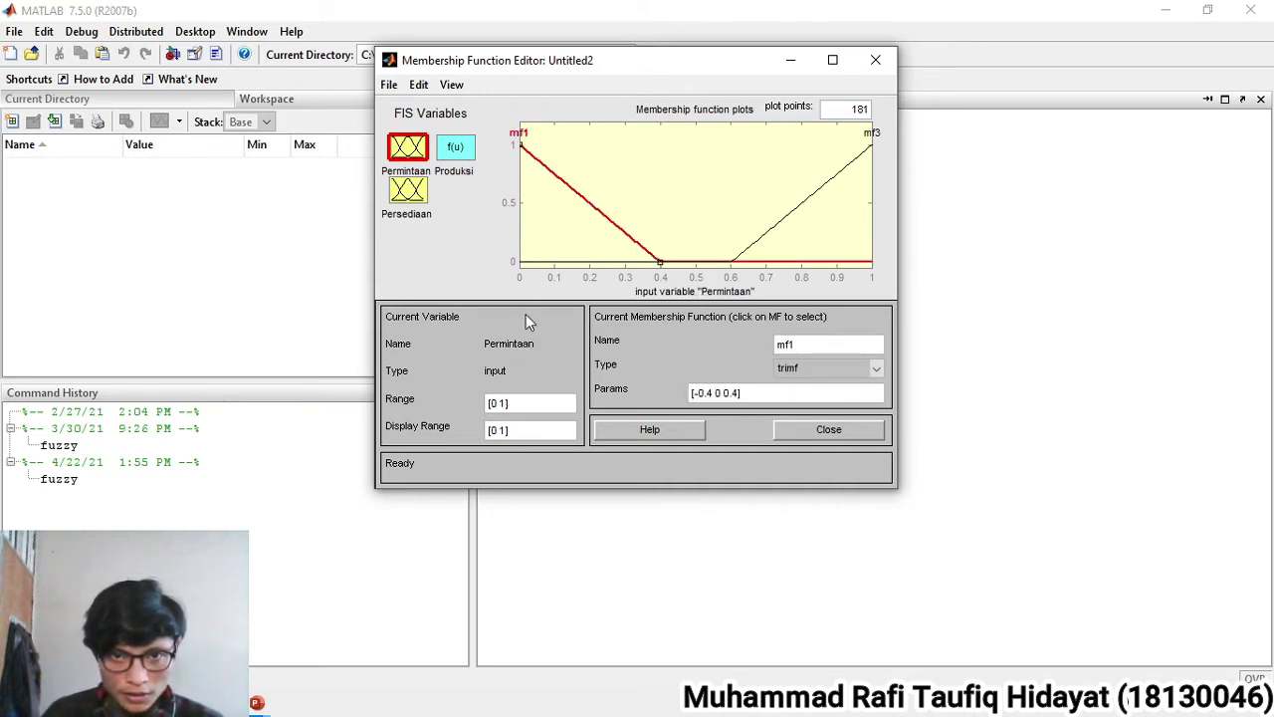
left_click(504, 402)
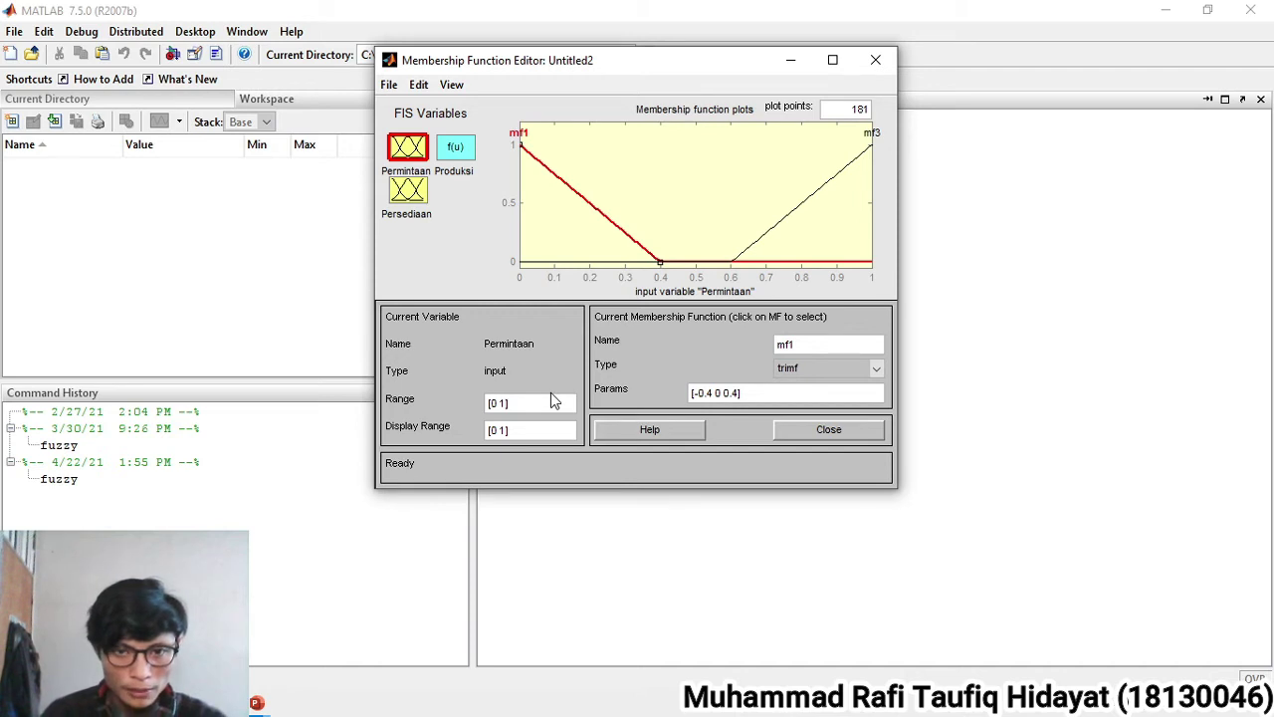
key("BackSpace")
key("BackSpace")
key("BackSpace")
key("BackSpace")
type("600]")
type("000")
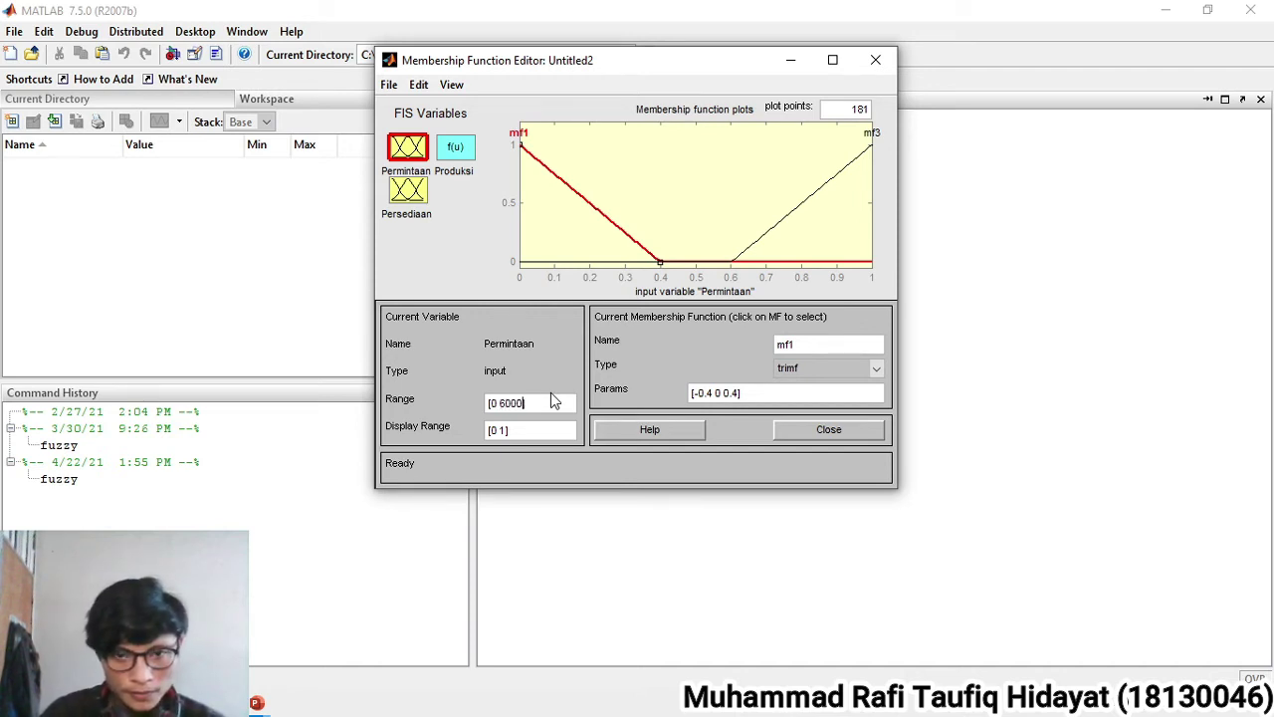
key("Return")
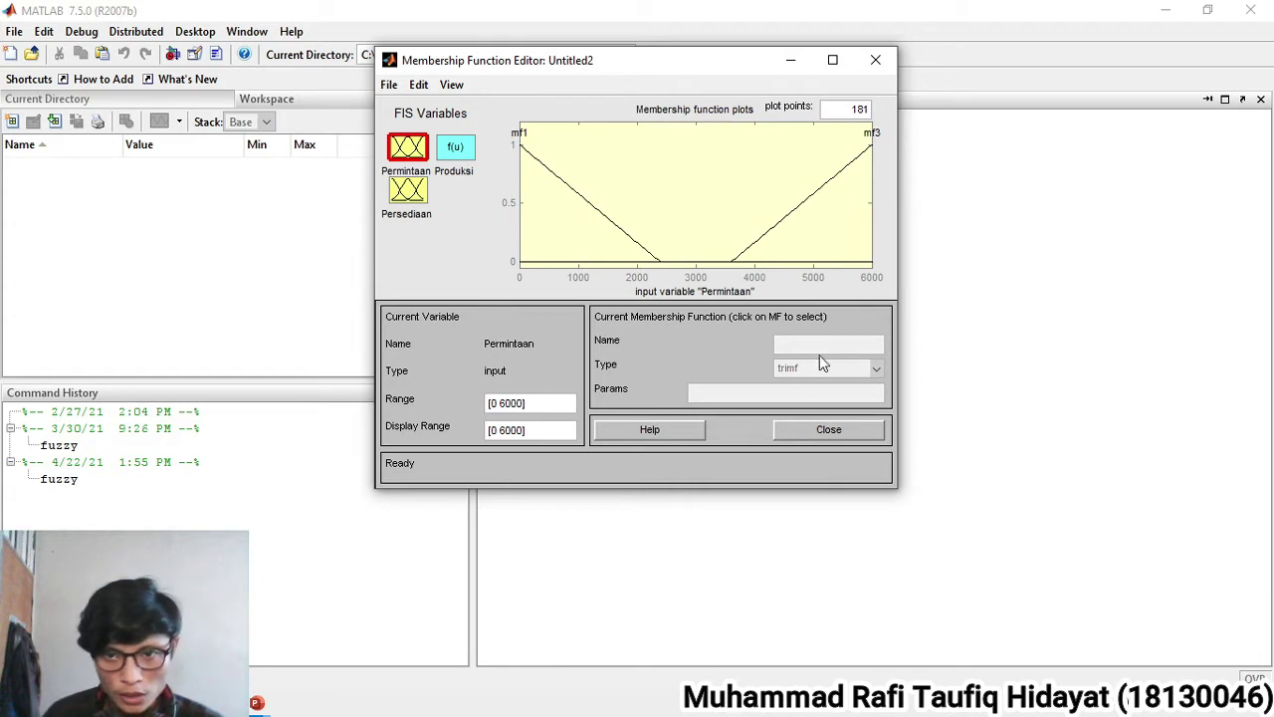
Step: Change Permintaan's membership function mf1 to type trapmf and rename it as Turun
left_click(644, 253)
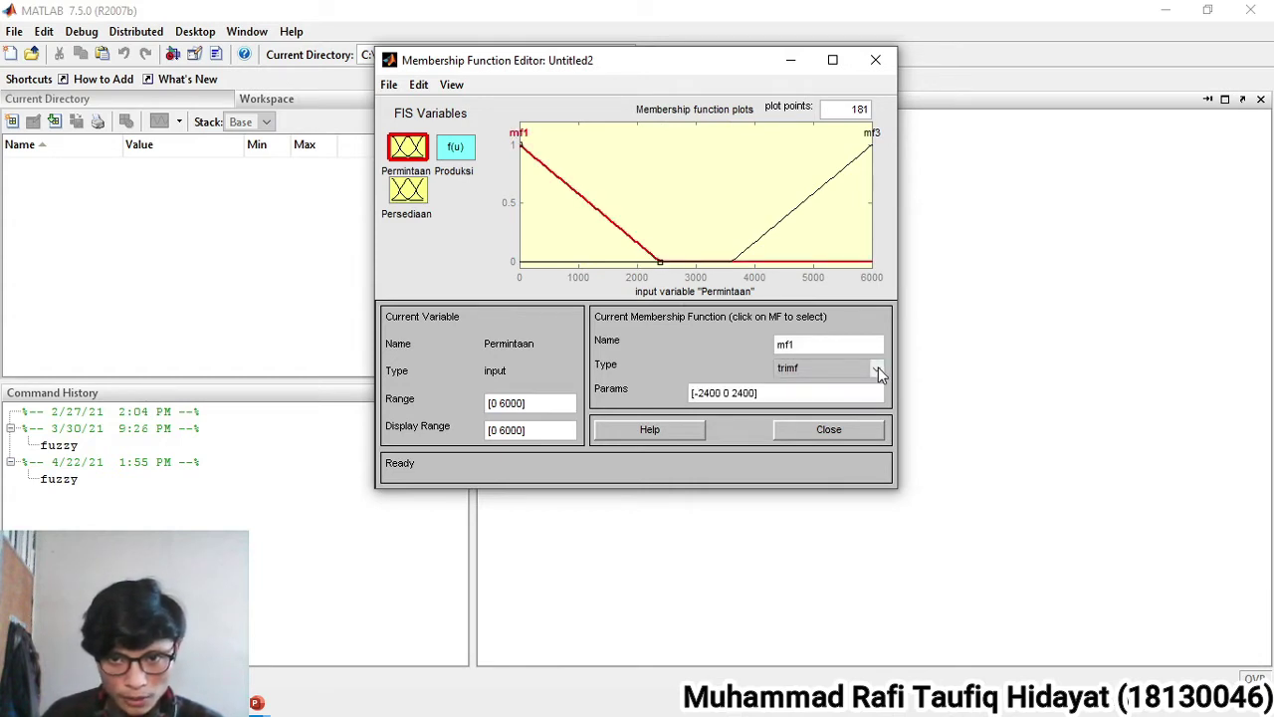
left_click(876, 372)
left_click(856, 401)
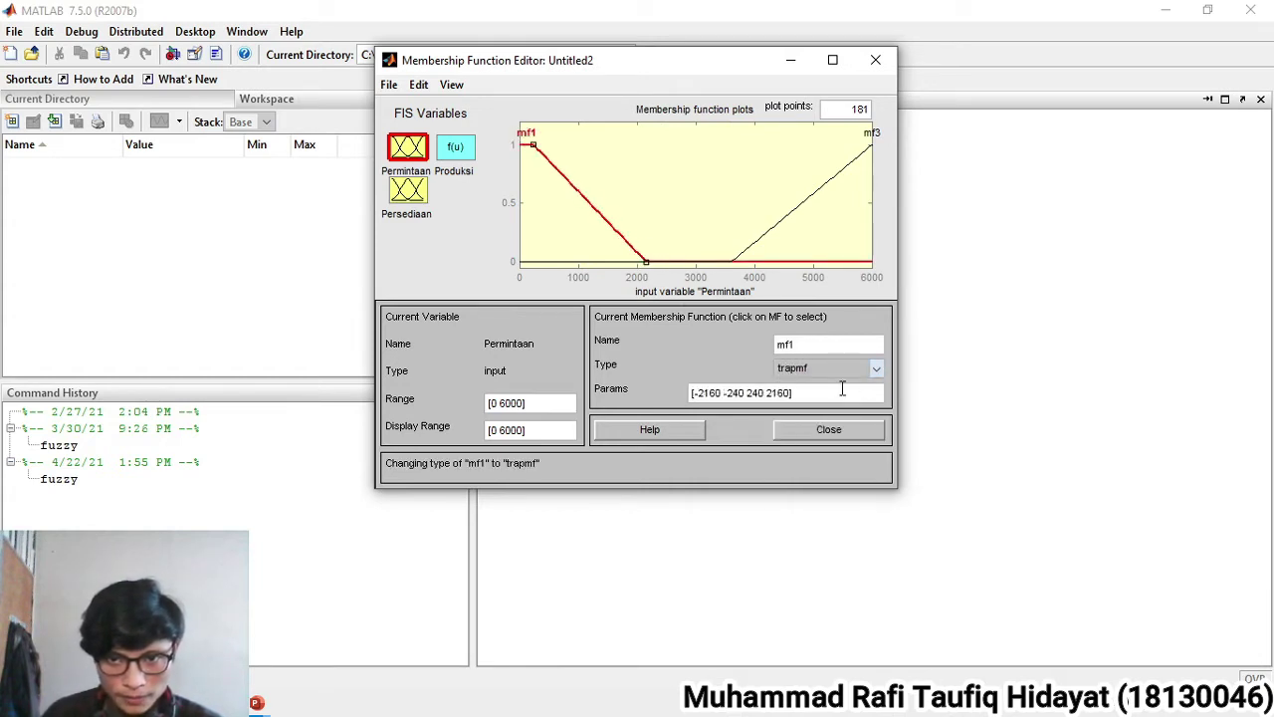
double_click(809, 341)
type("Turun")
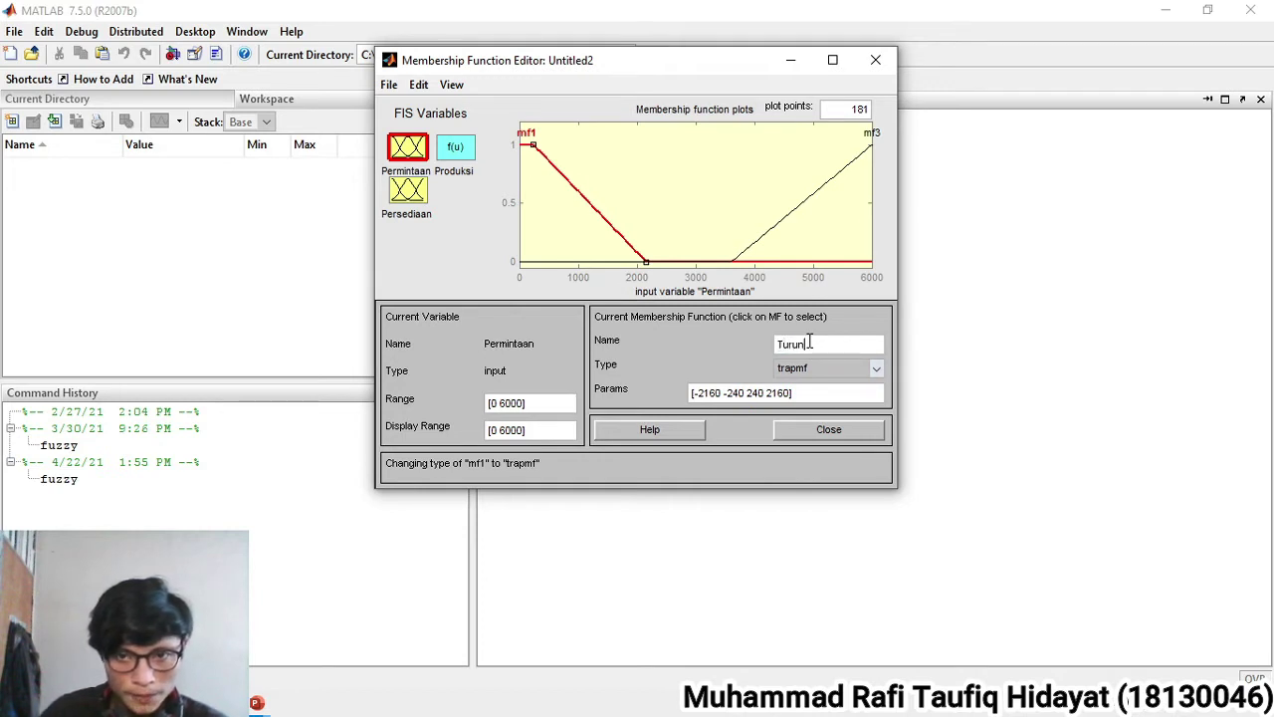
key("Return")
left_click_drag(791, 394, 701, 394)
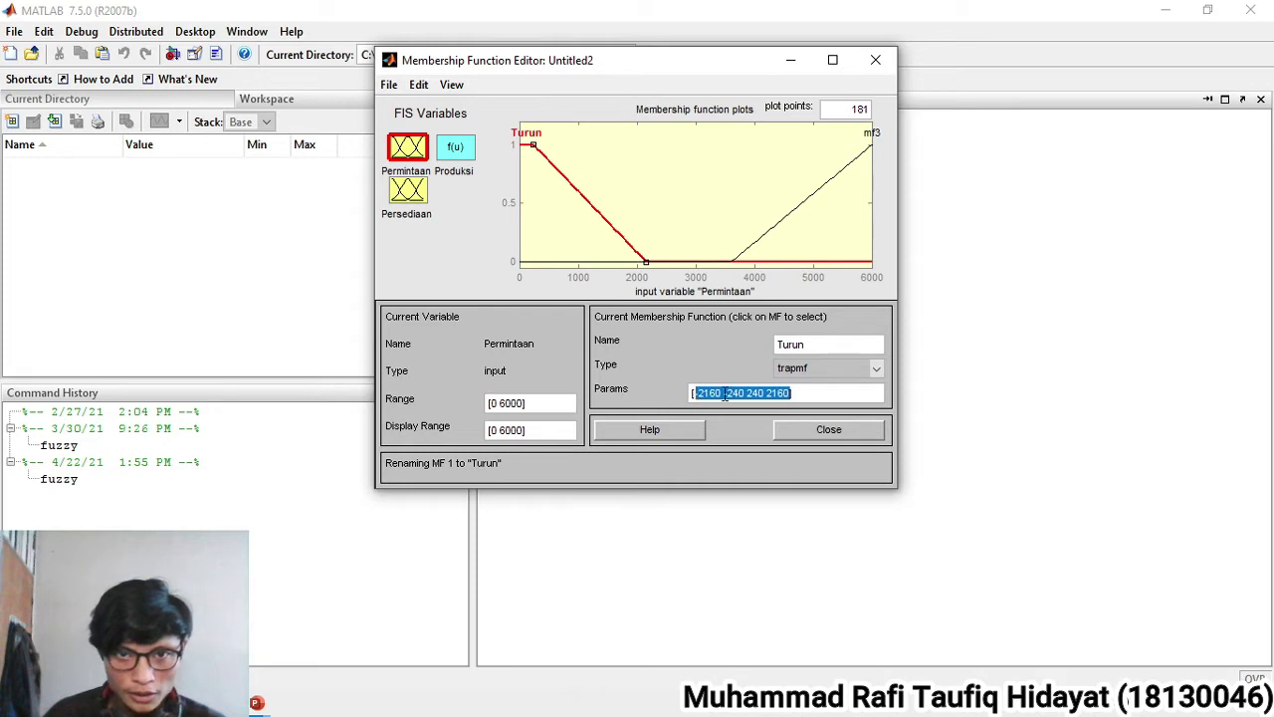
type("0 0")
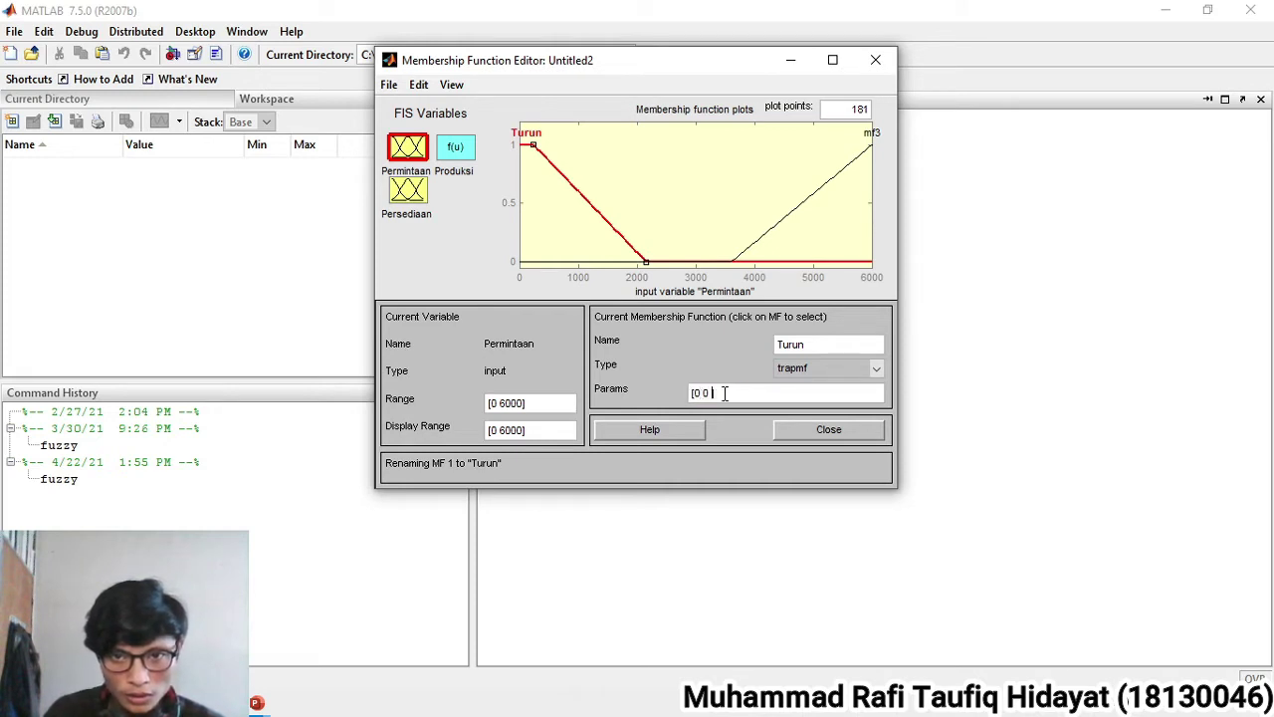
type(" 10")
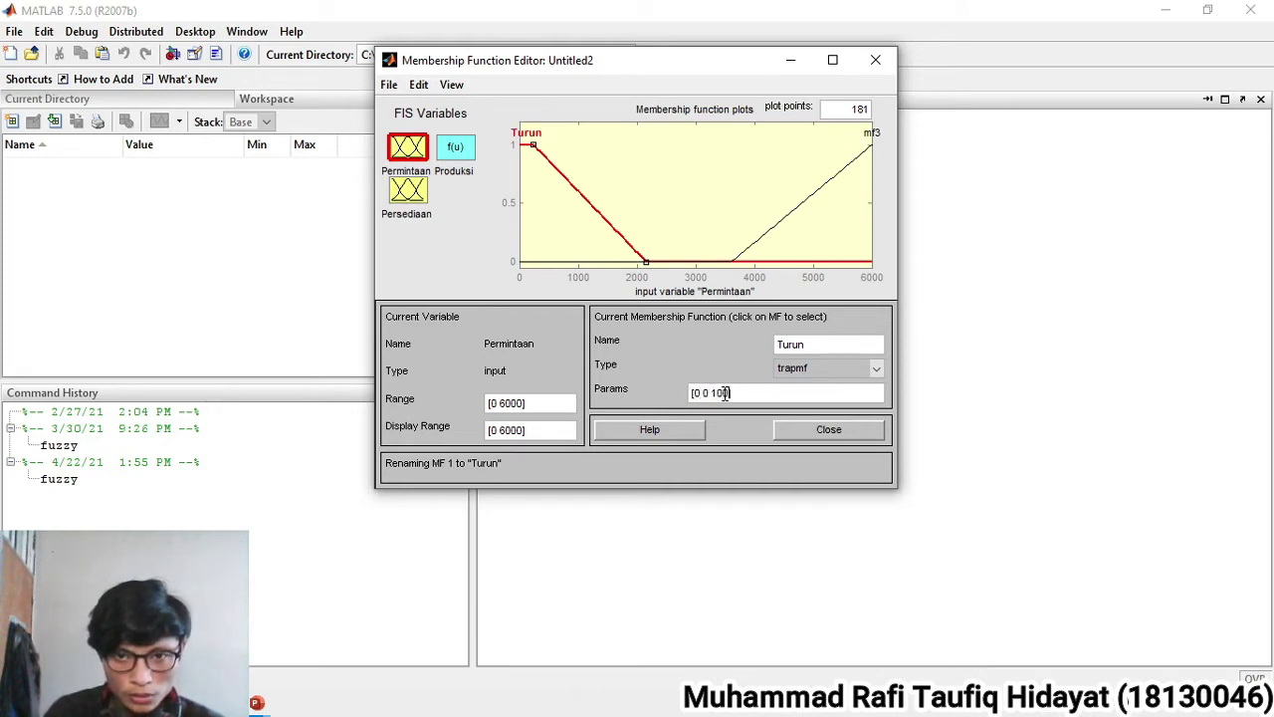
type("00 5000]")
key("Return")
Step: Rename Permintaan's membership function mf3 as Naik and change its type to trapmf
left_click(673, 260)
double_click(817, 344)
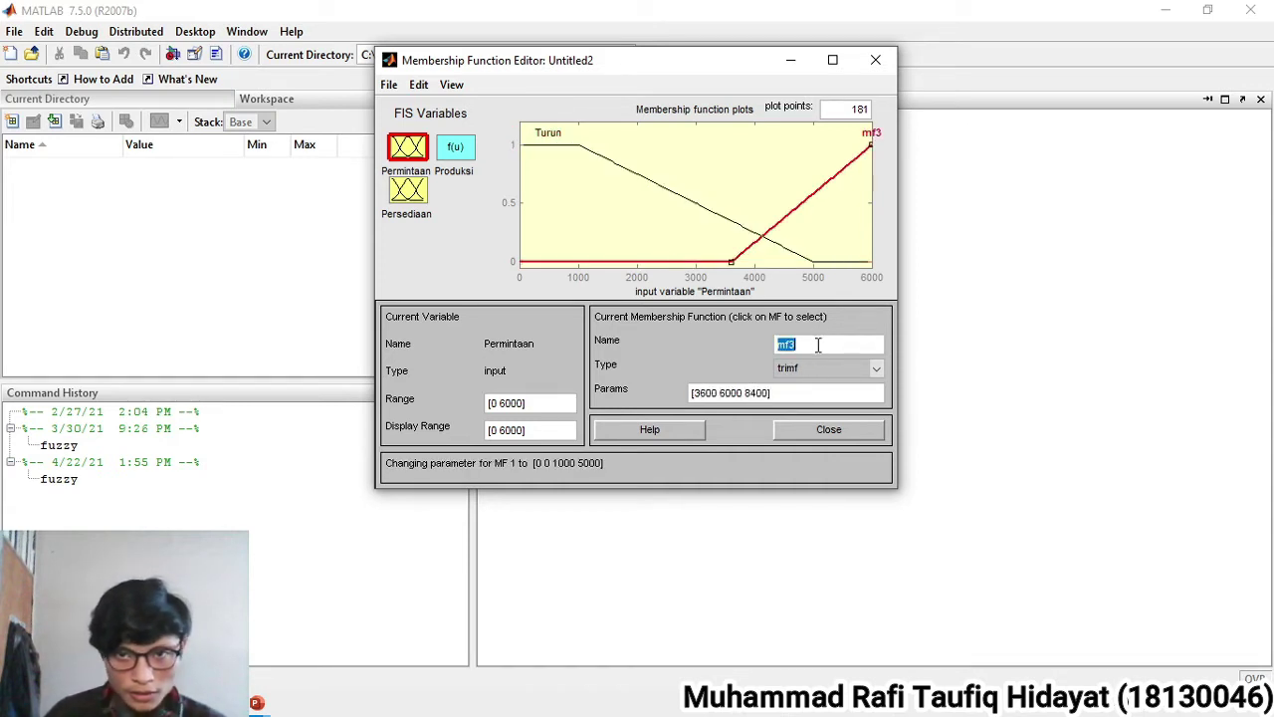
type("Naik")
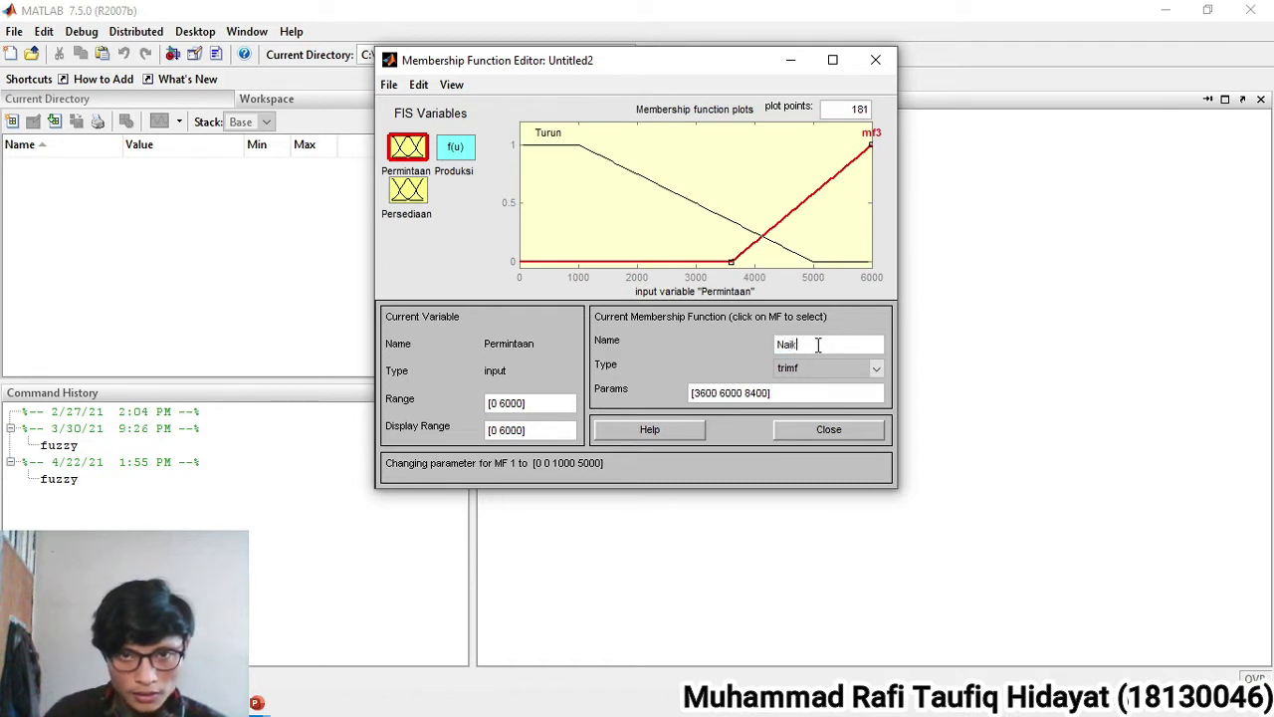
key("Return")
left_click(876, 370)
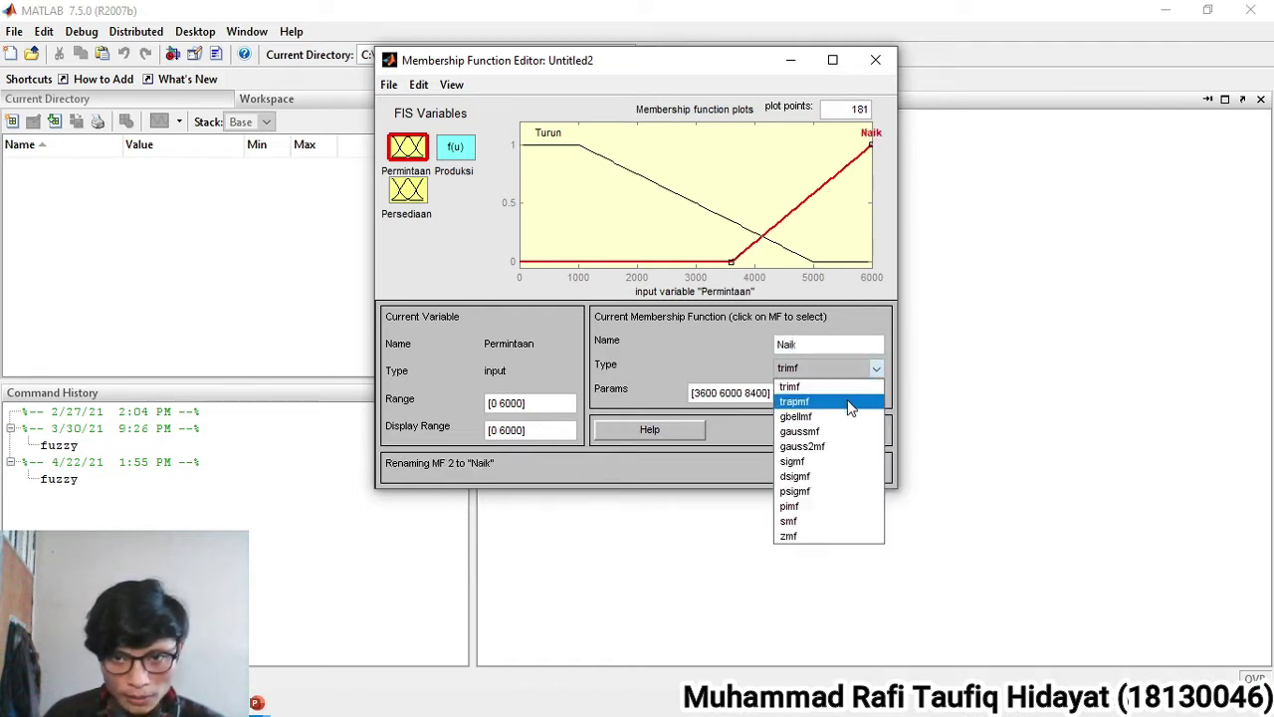
left_click(846, 401)
left_click_drag(794, 393, 703, 393)
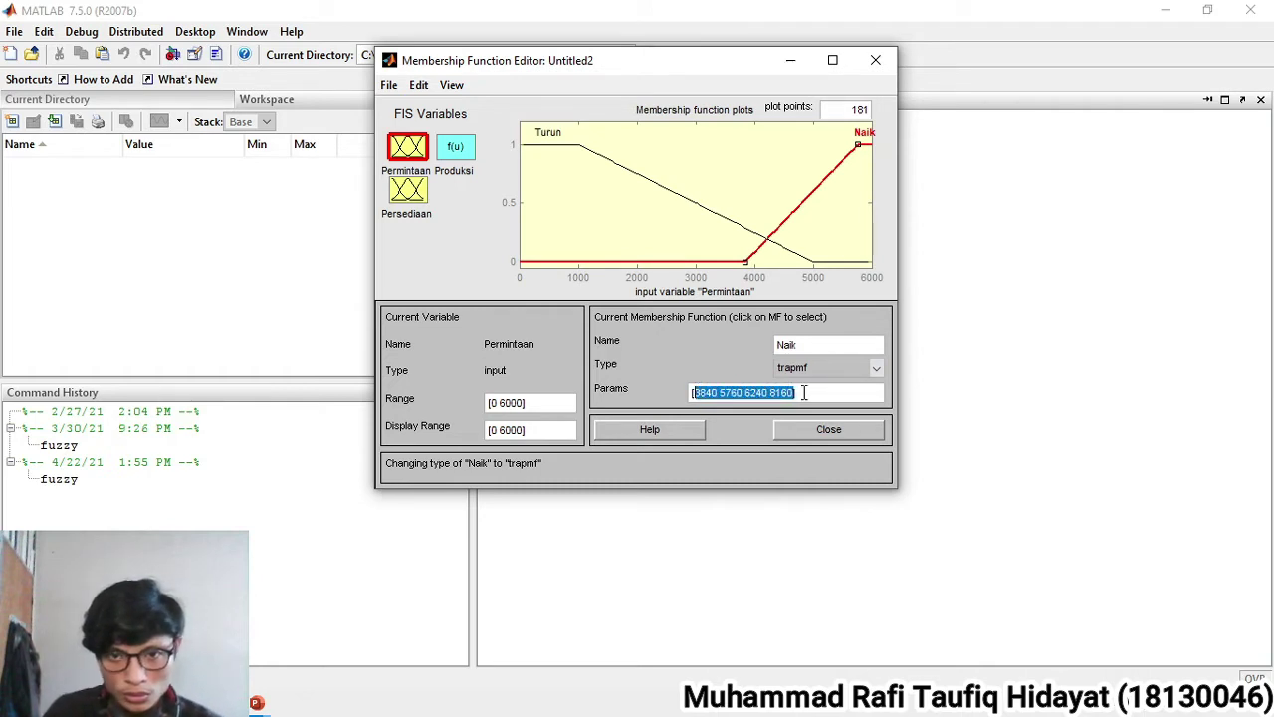
type("1")
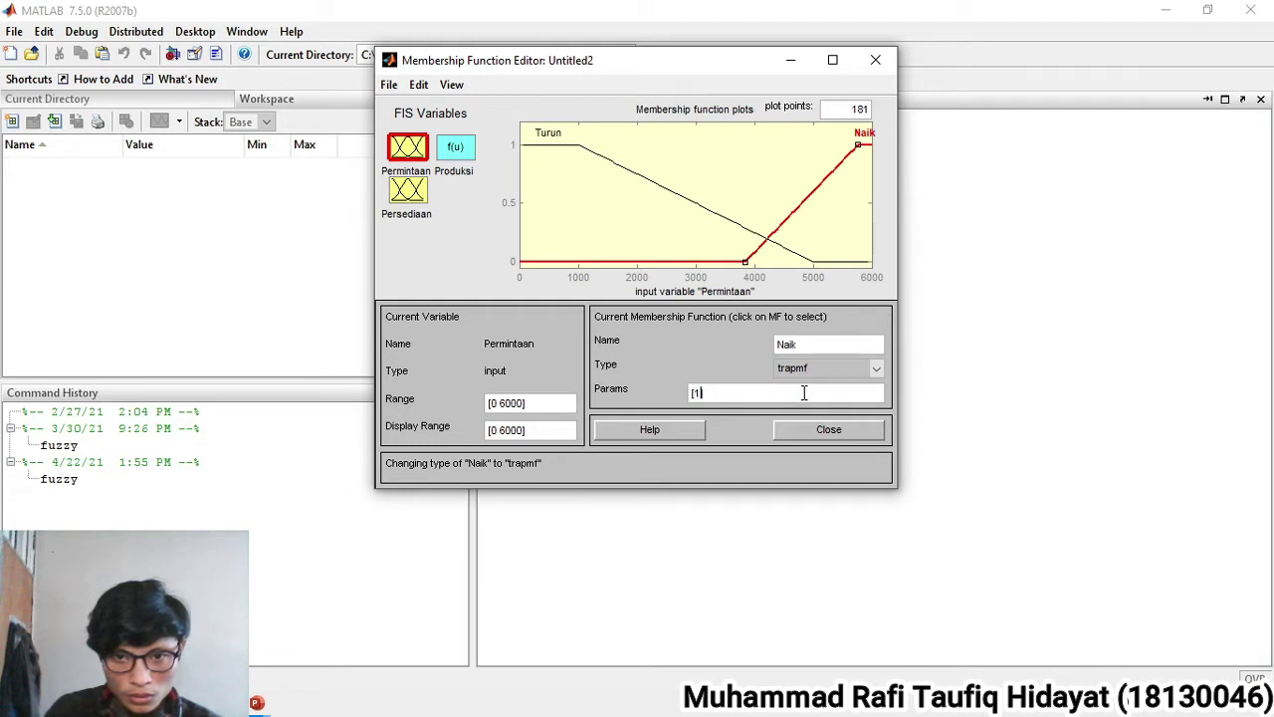
type("000 5000 6000 6000]")
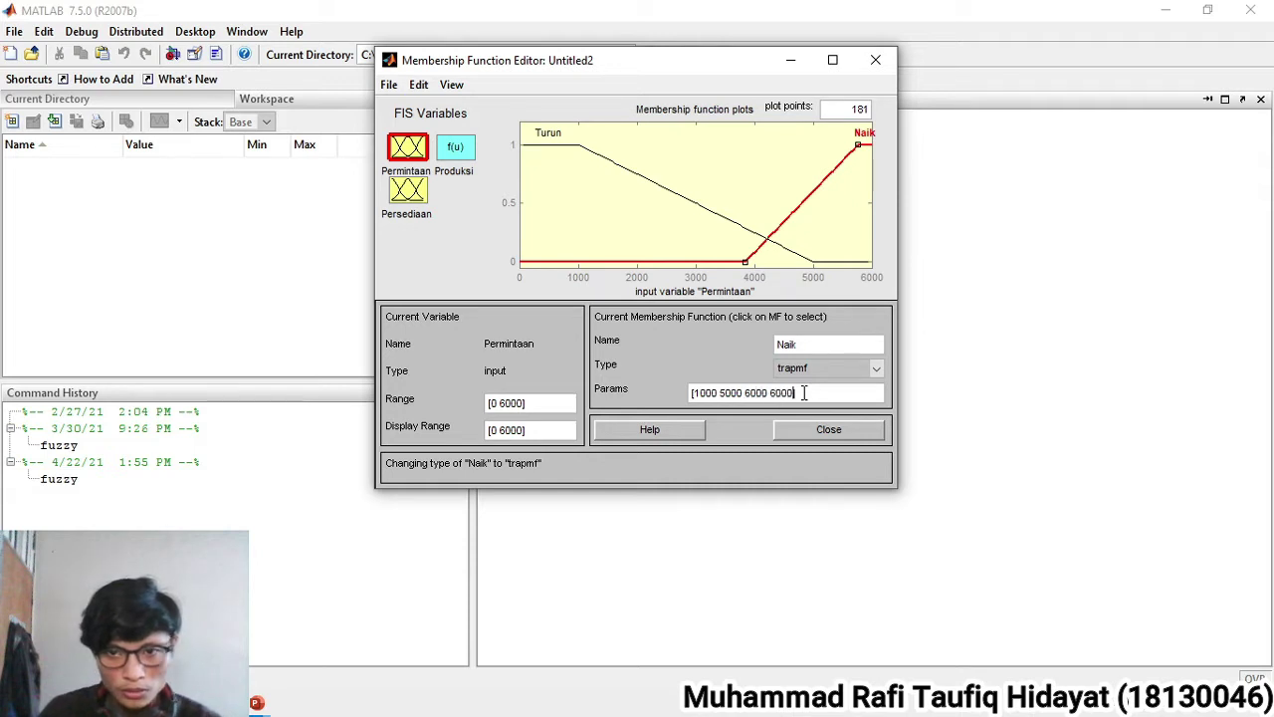
key("Return")
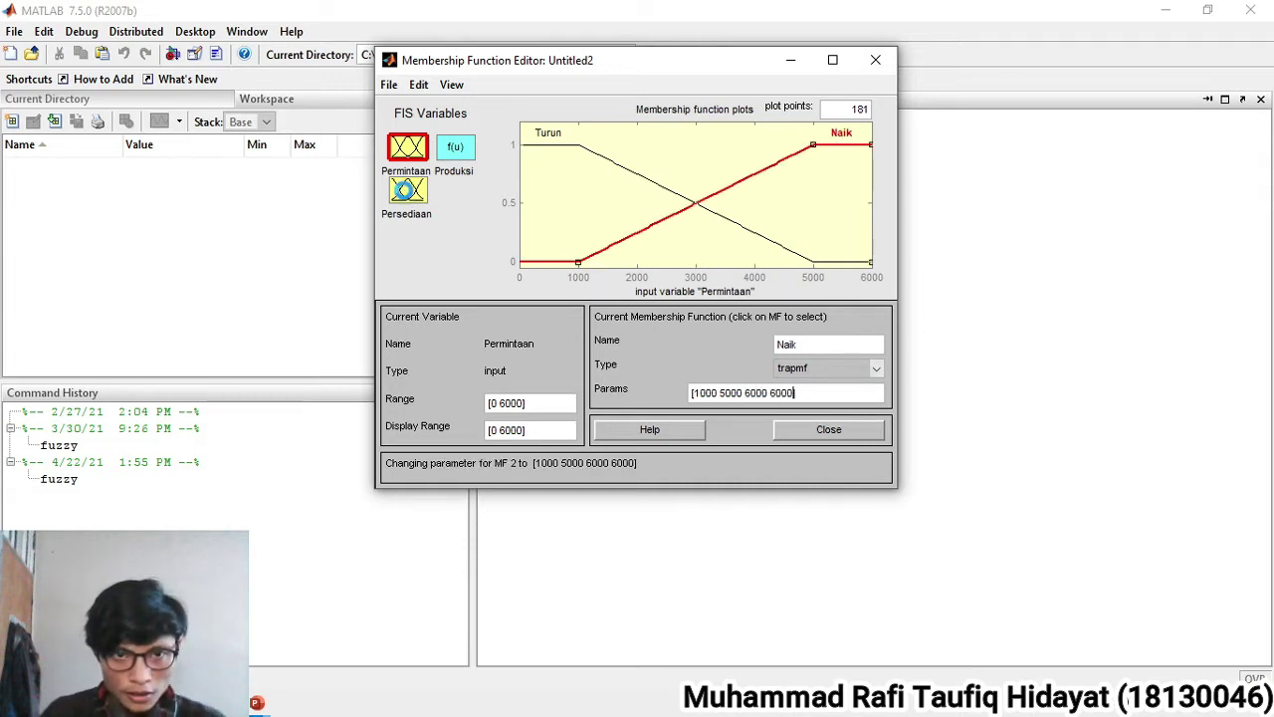
Step: Switch to the Persediaan variable and delete its middle membership function mf2
left_click(414, 195)
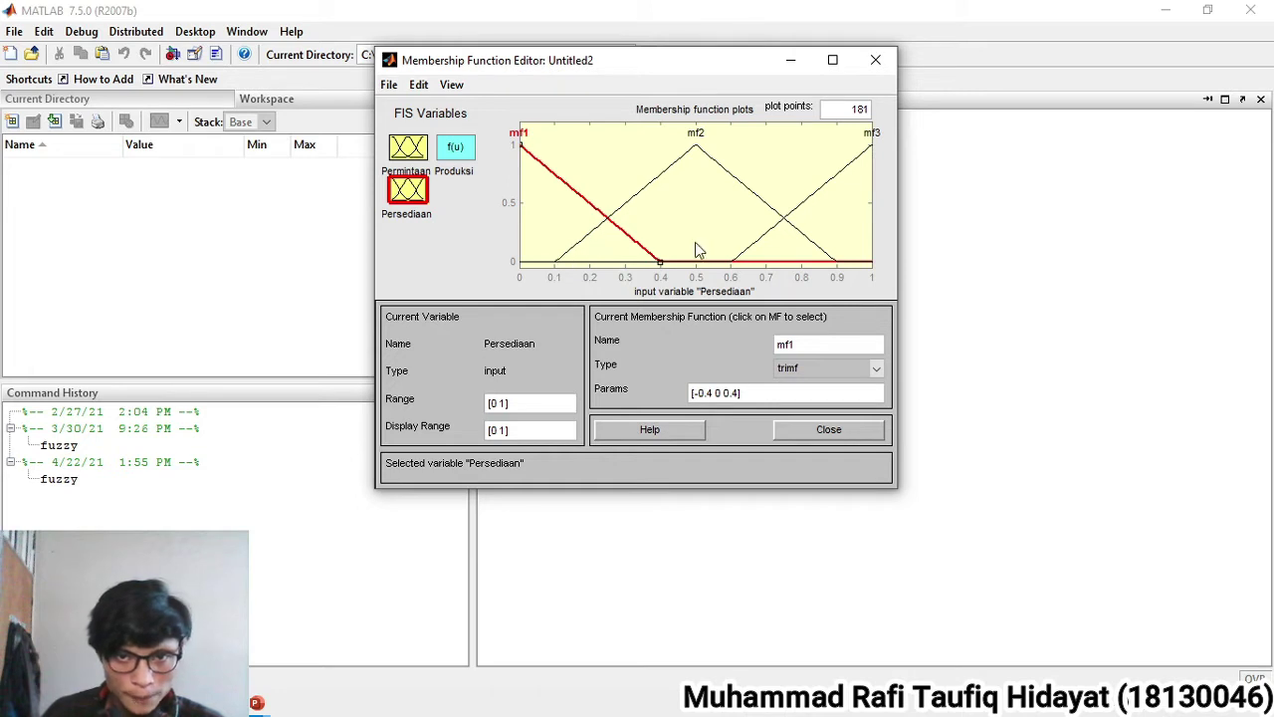
left_click(648, 187)
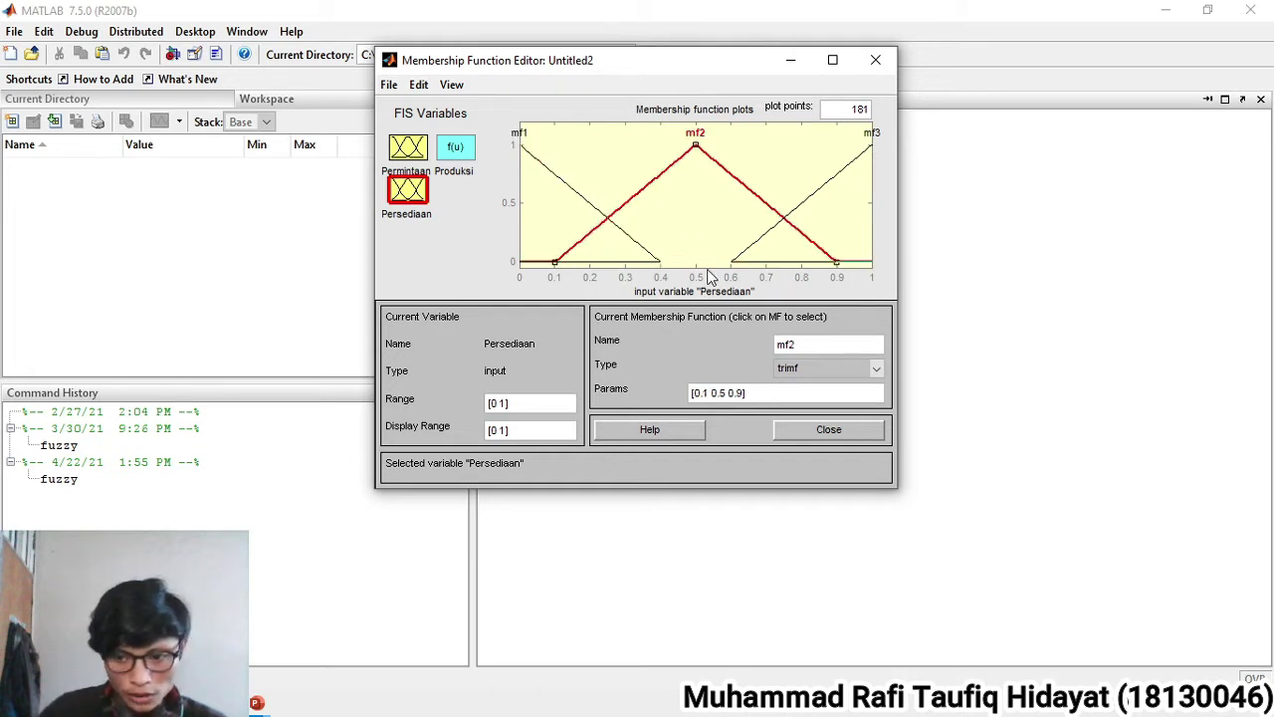
key("Delete")
Step: Rename Persediaan's membership function mf1 as Sedikit
left_click(642, 246)
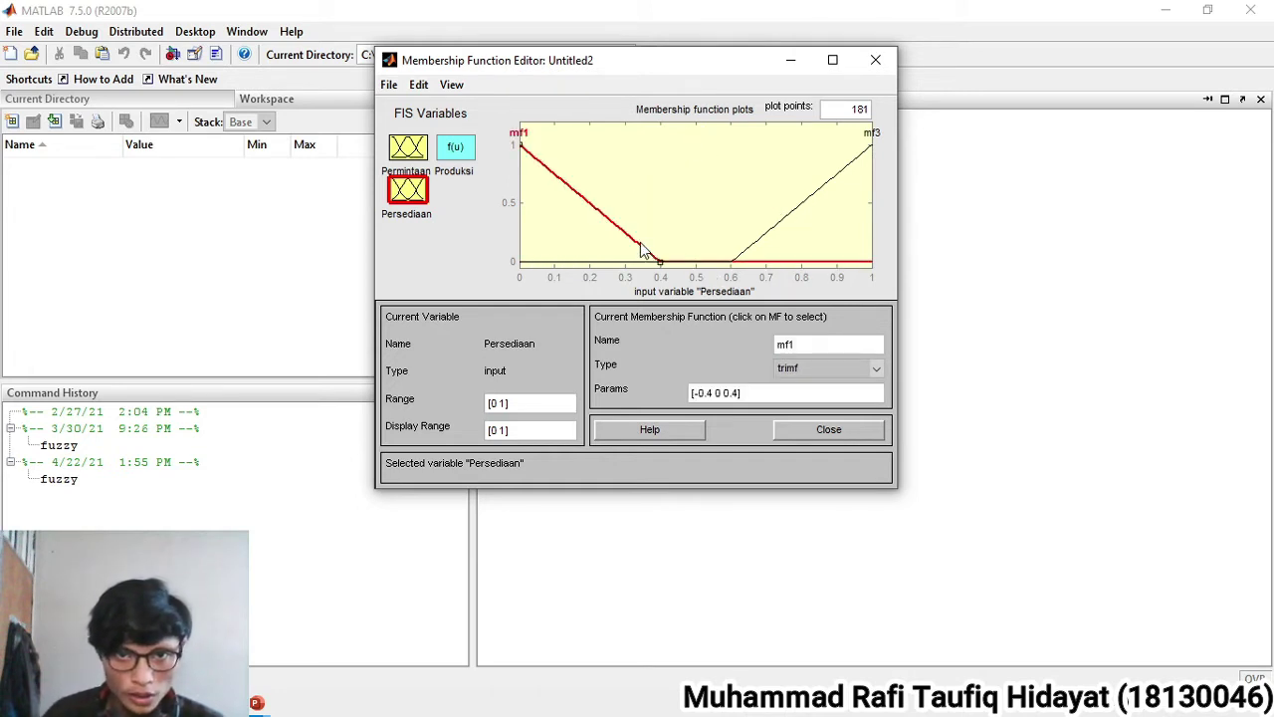
double_click(807, 345)
type("Sedi")
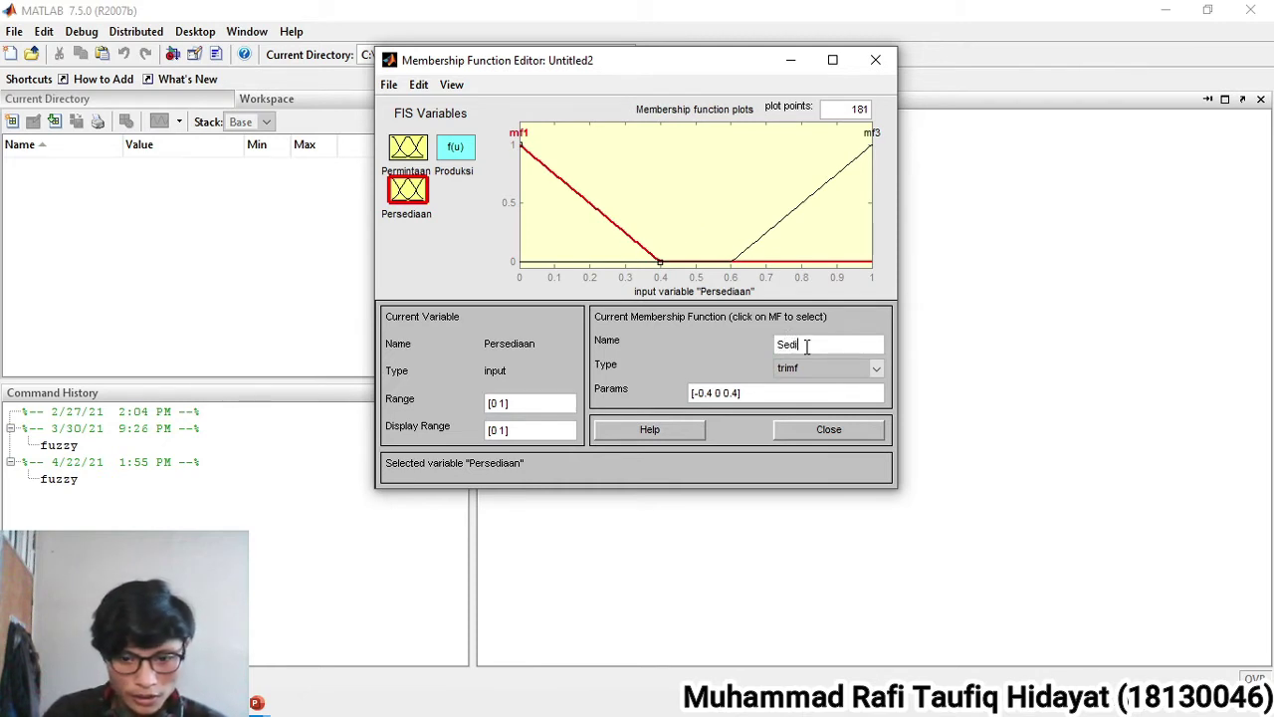
type("kit")
key("Return")
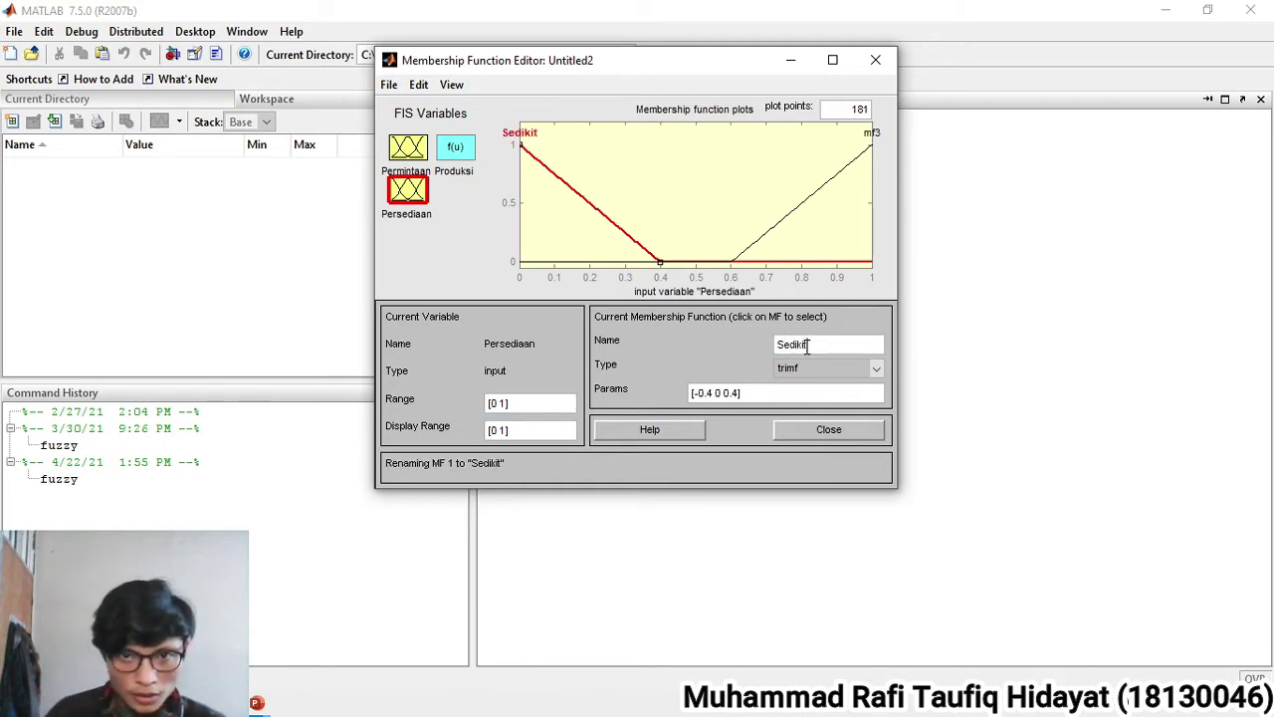
Step: Set the range of the Persediaan variable to [0 700]
left_click(506, 403)
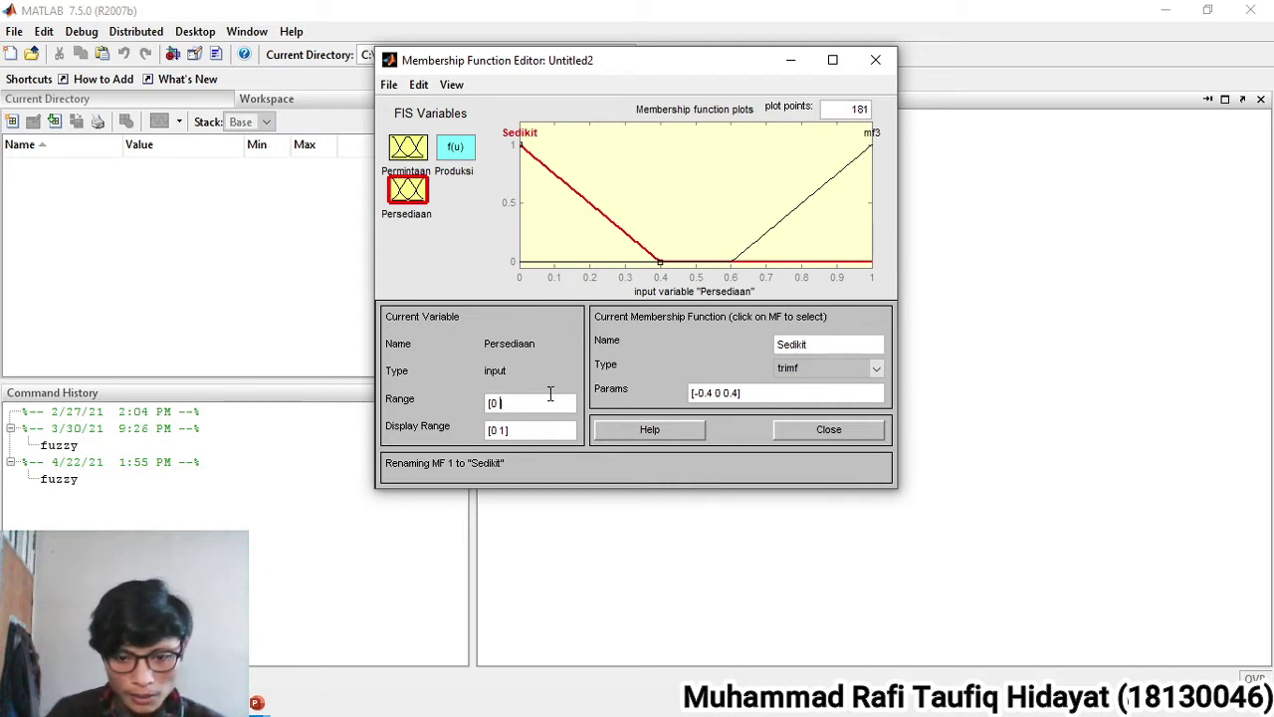
type("700")
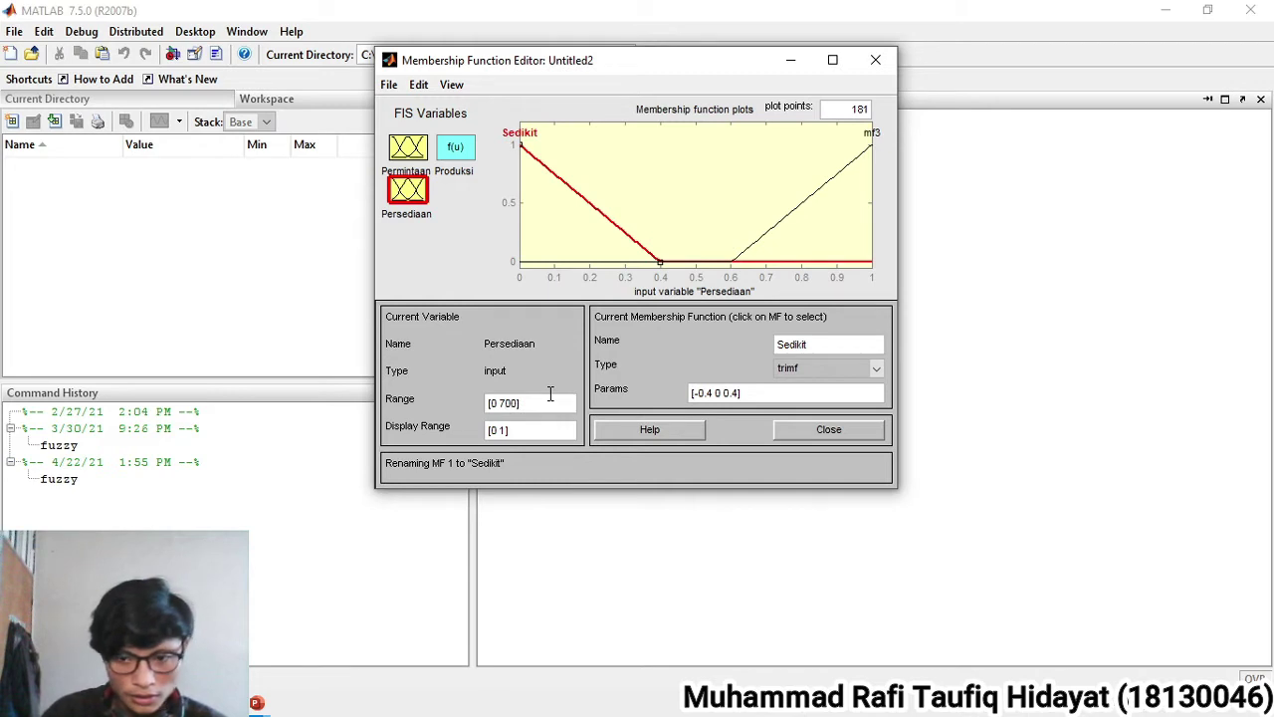
key("BackSpace")
type("700")
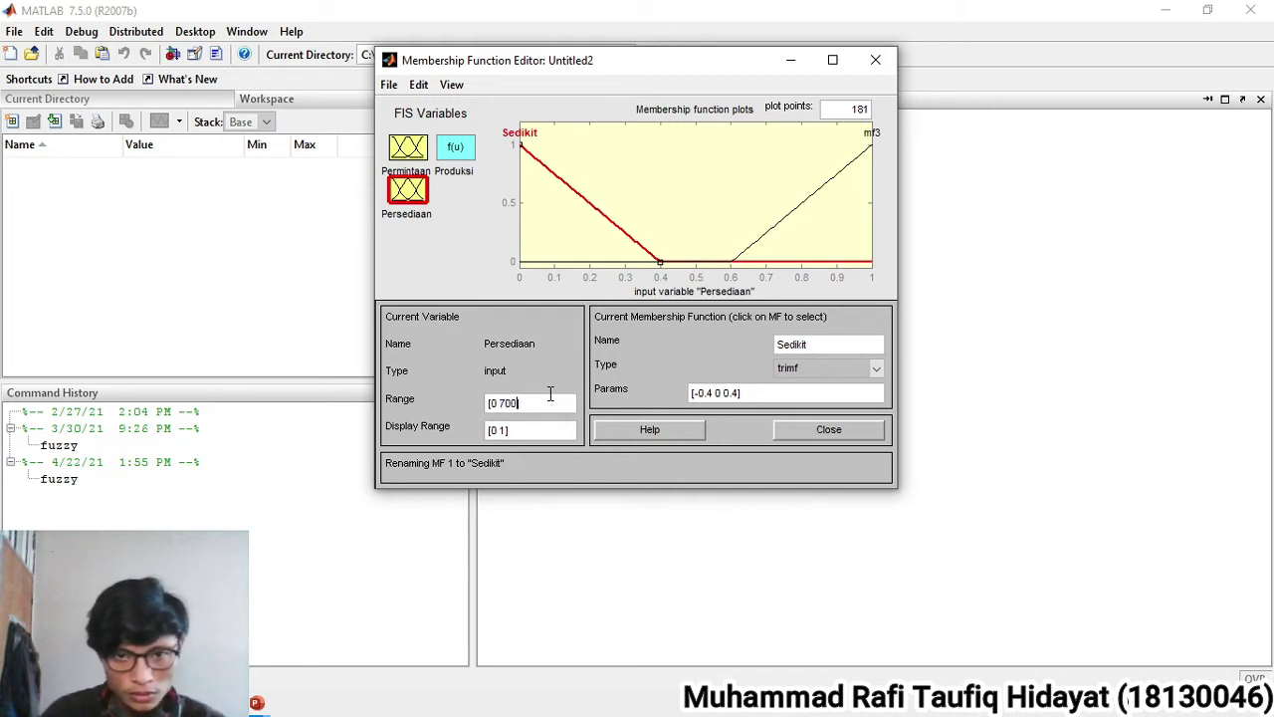
key("Return")
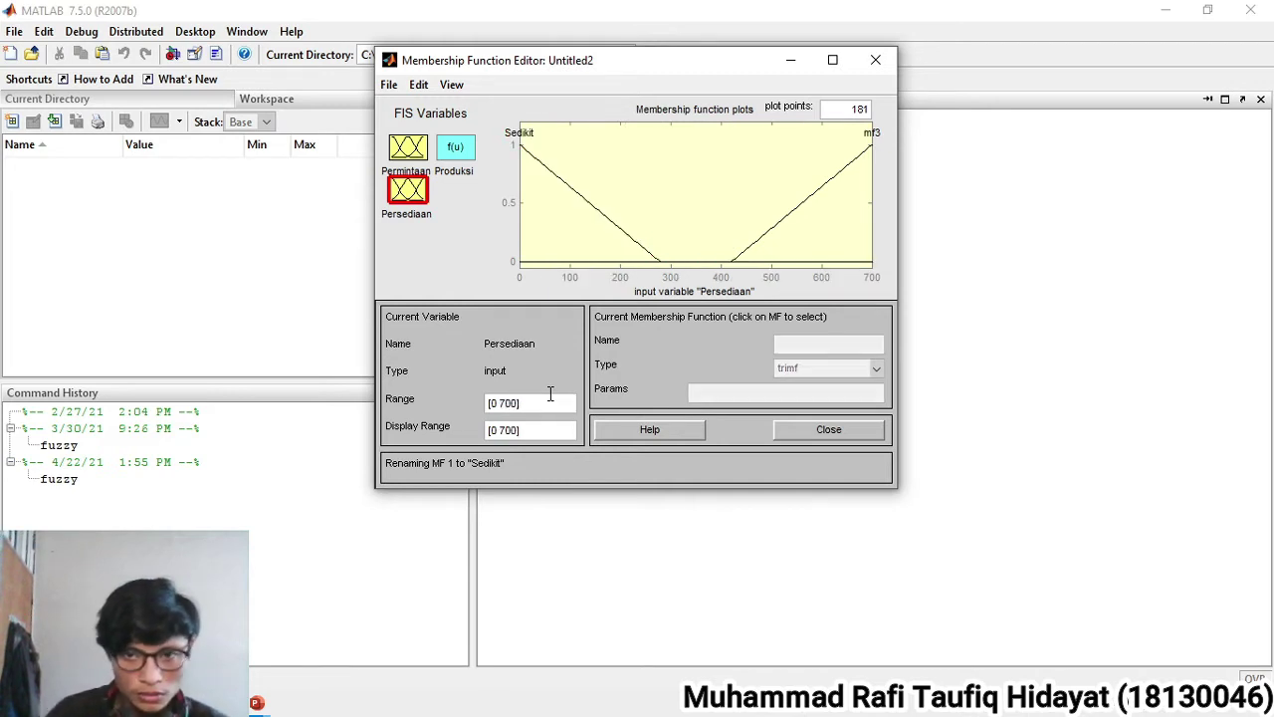
Step: Change Persediaan's Sedikit membership function to type trapmf with parameters [0 0 100 600]
left_click(634, 240)
left_click(876, 368)
left_click(872, 395)
left_click_drag(768, 394, 697, 393)
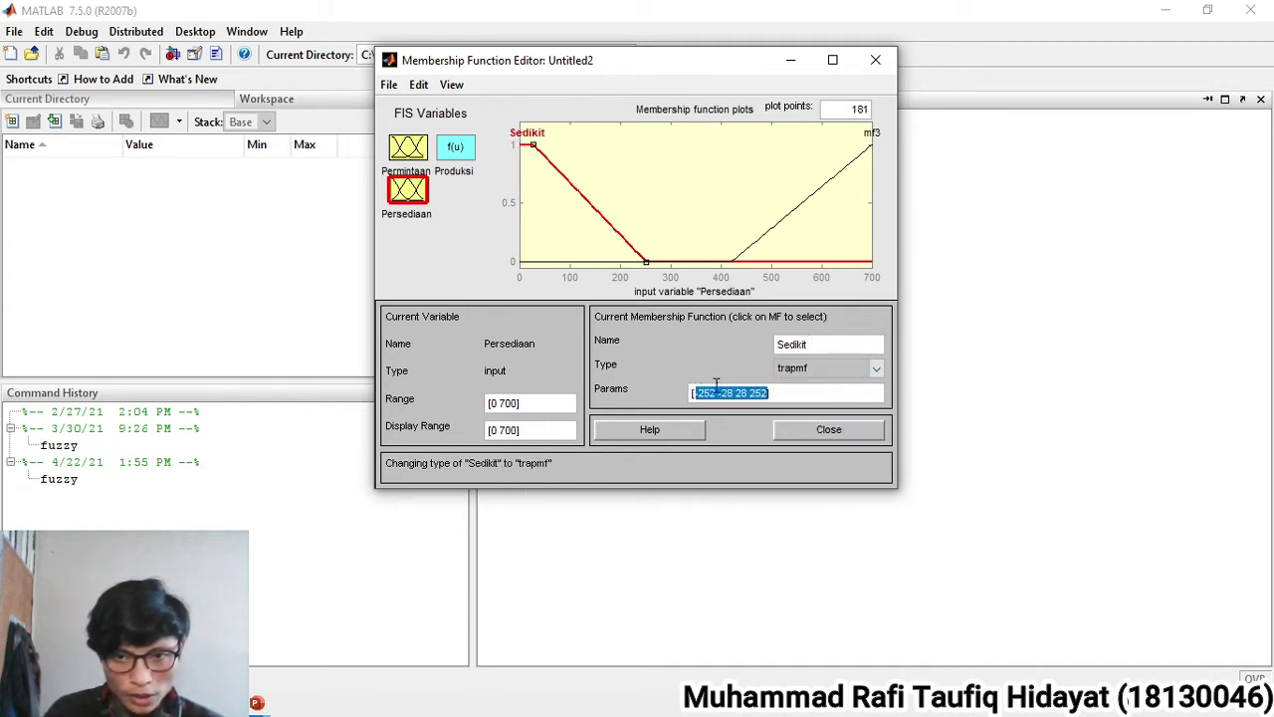
type("0 ")
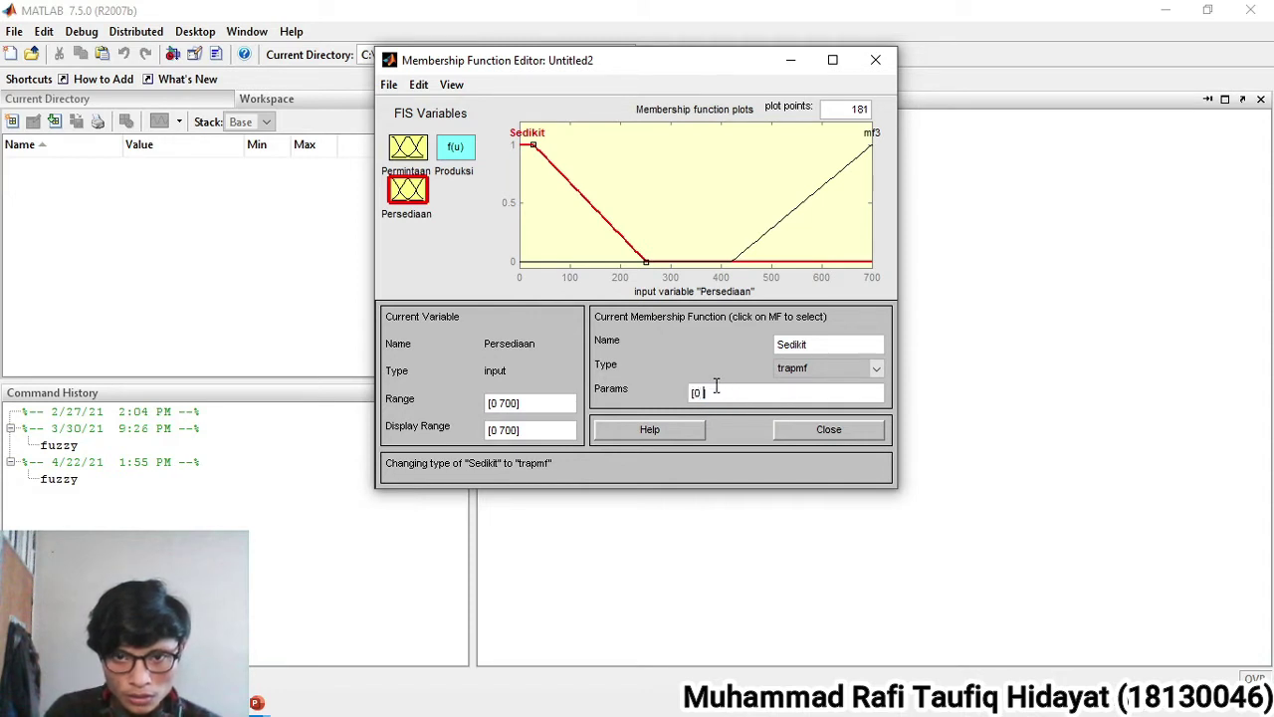
type("0 180")
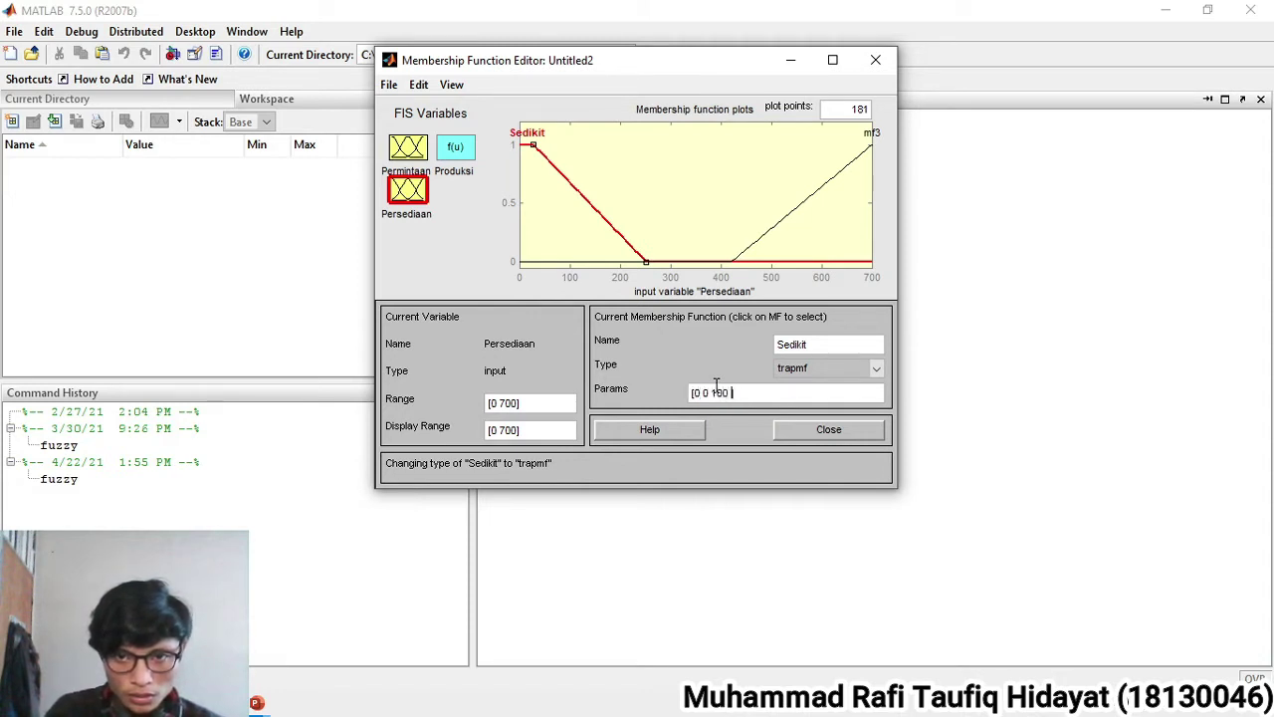
type(" 500")
key("BackSpace")
key("BackSpace")
type("600")
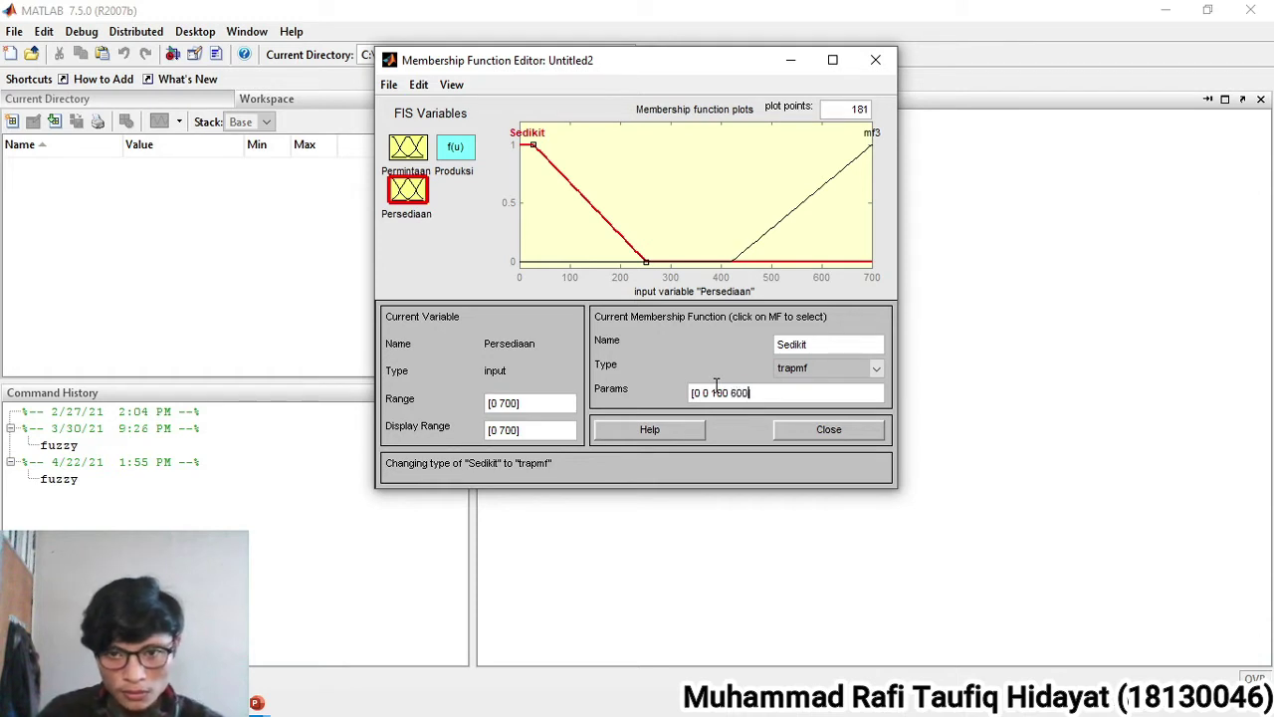
key("Return")
Step: Rename Persediaan's membership function mf3 as Banyak
left_click(741, 261)
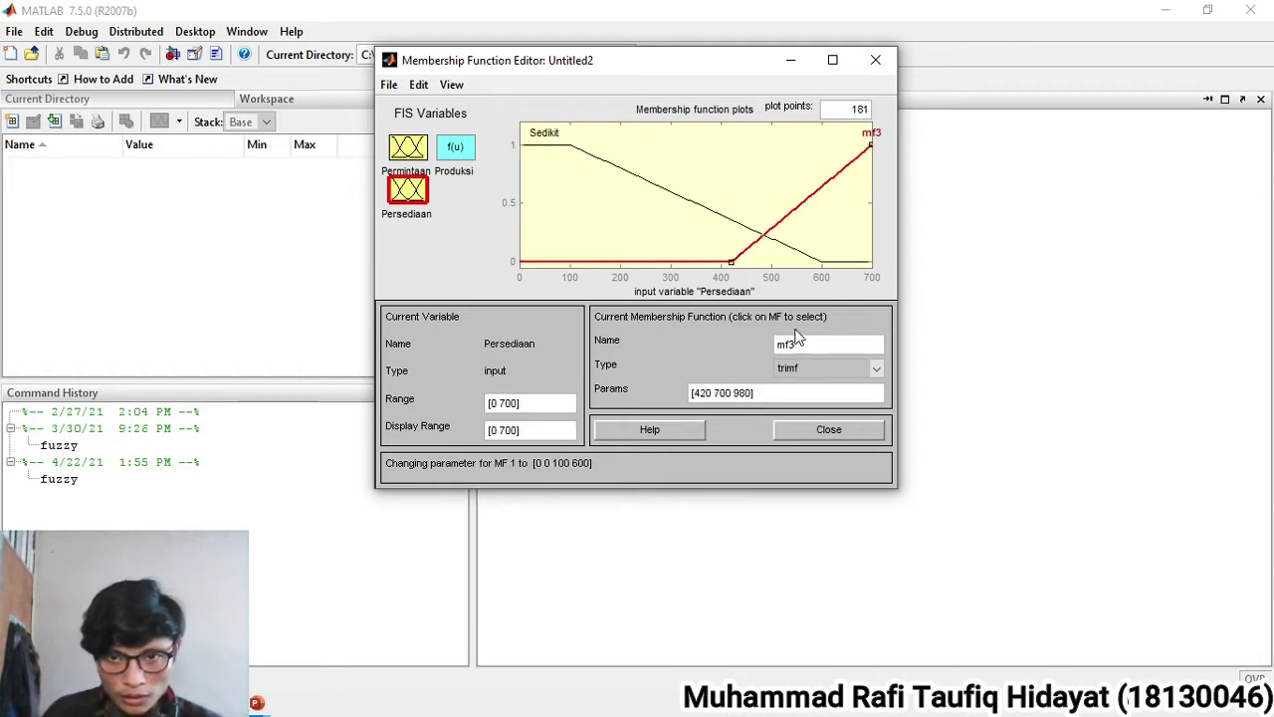
double_click(810, 343)
type("Banyak")
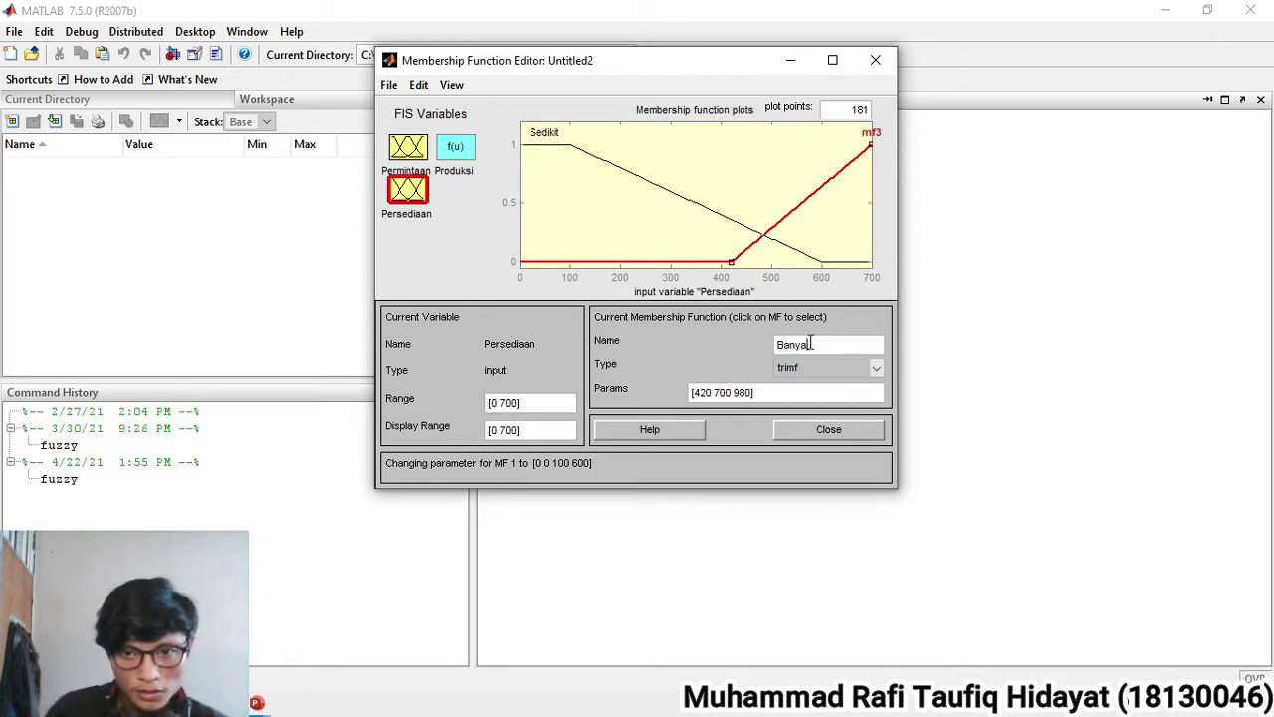
key("Return")
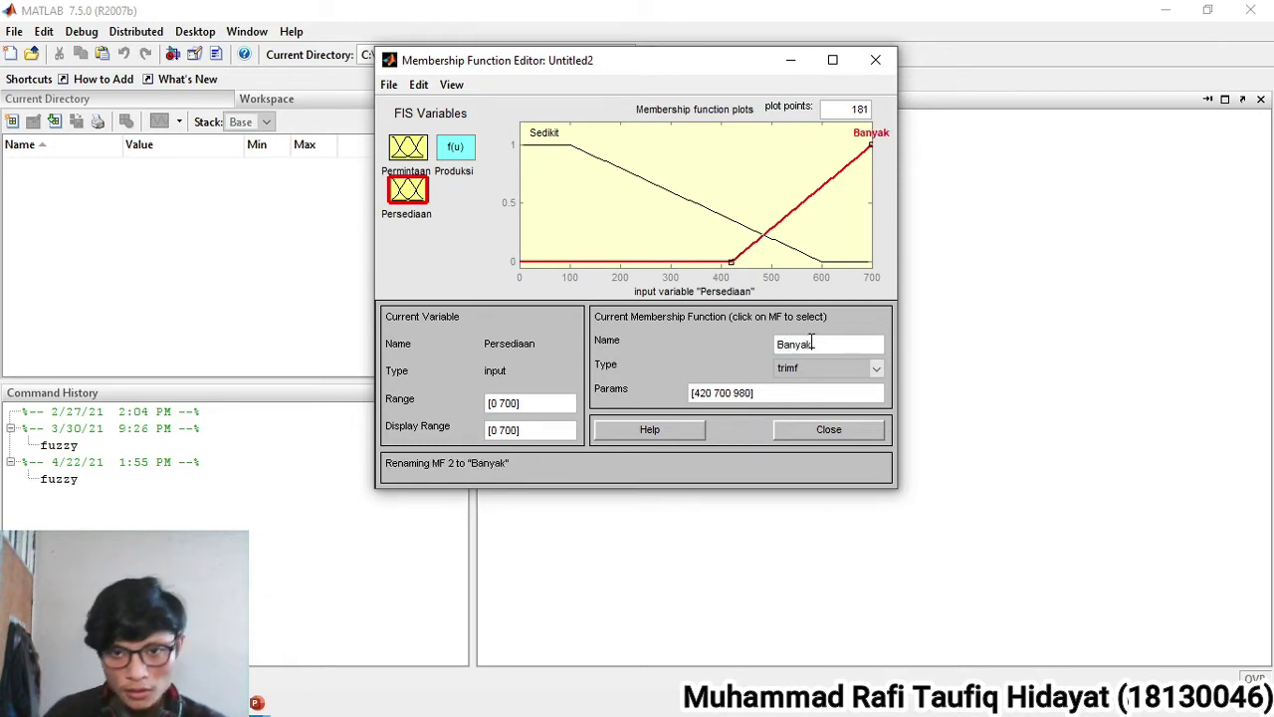
left_click(873, 370)
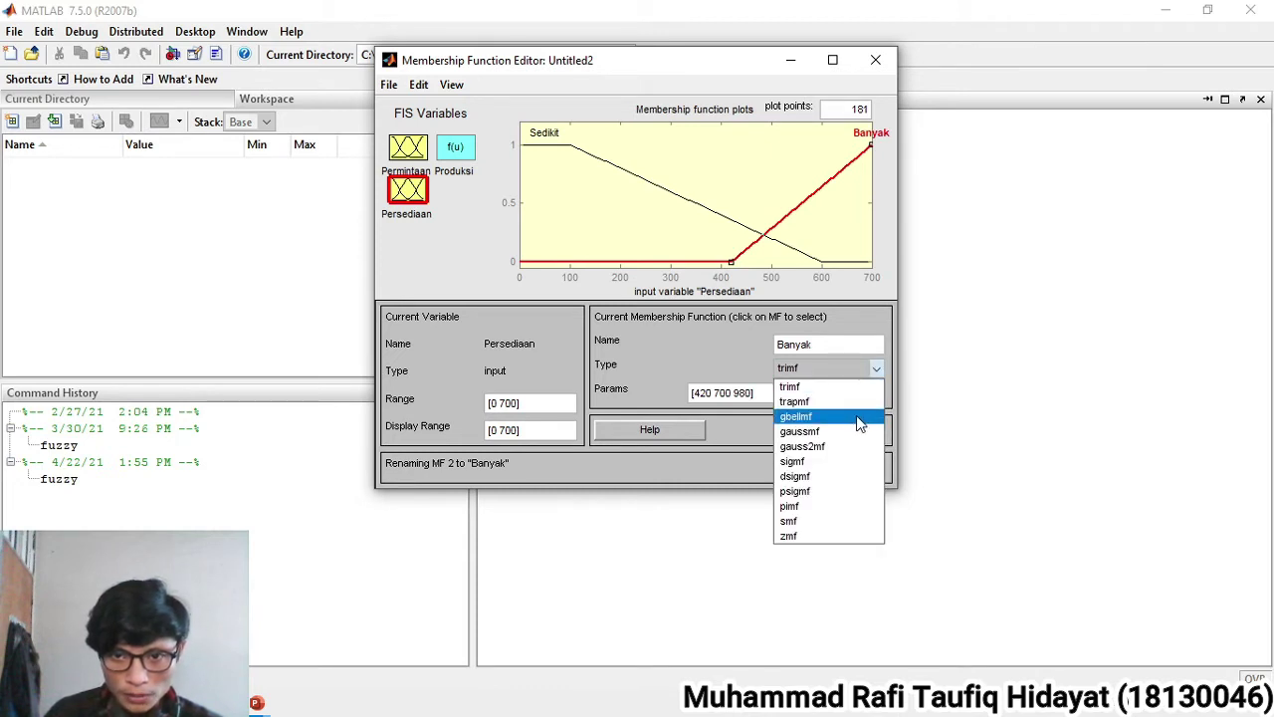
left_click(796, 401)
left_click_drag(771, 392, 690, 392)
key("ctrl+v")
key("Return")
type("[100")
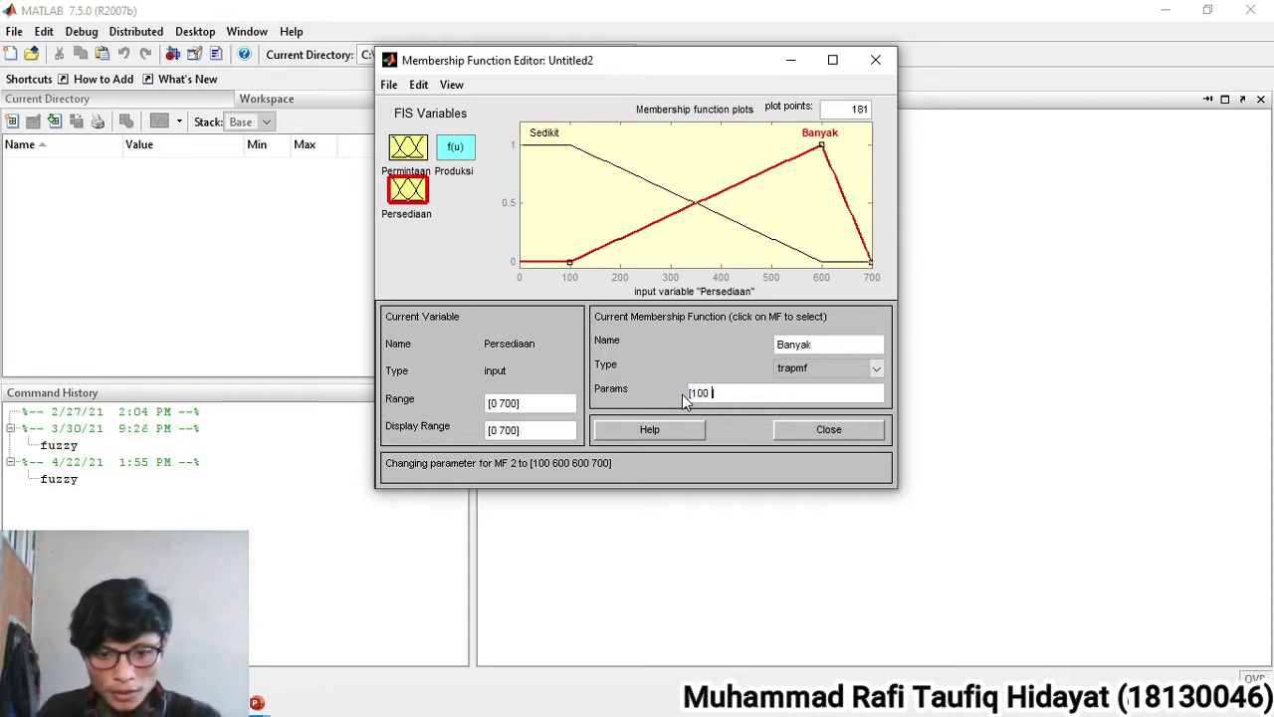
type(" 600 700 700]")
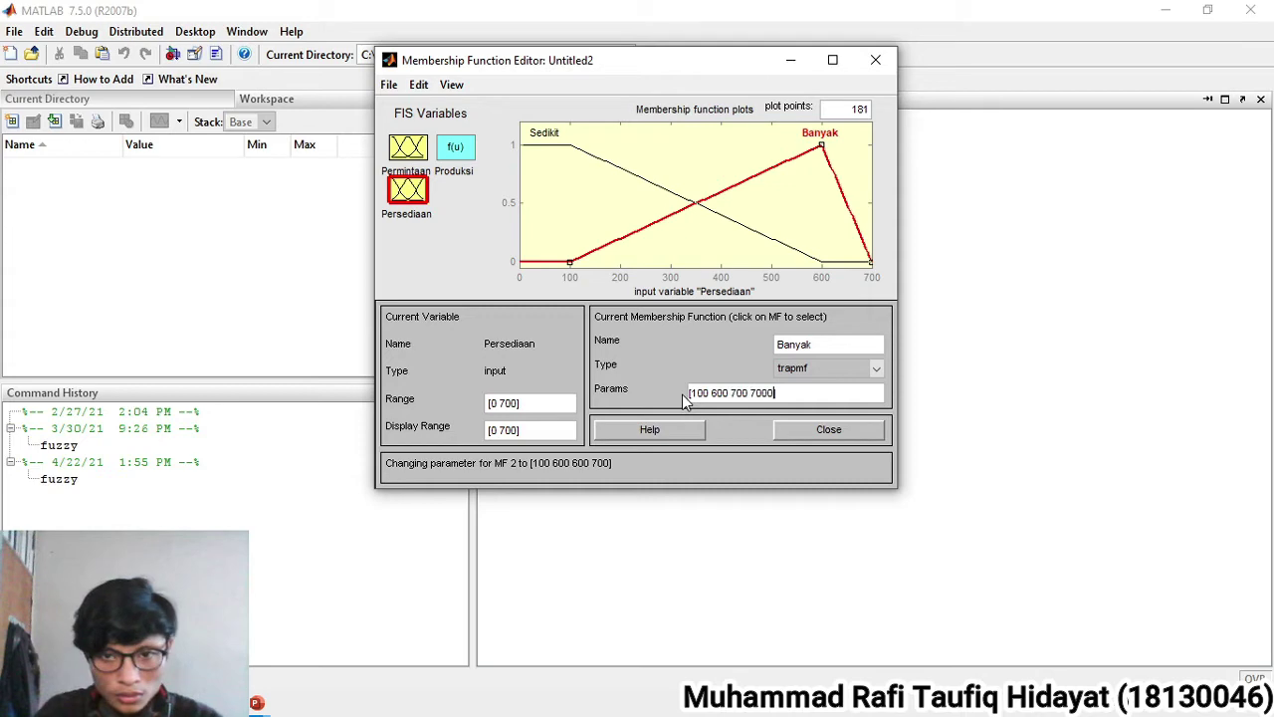
key("Return")
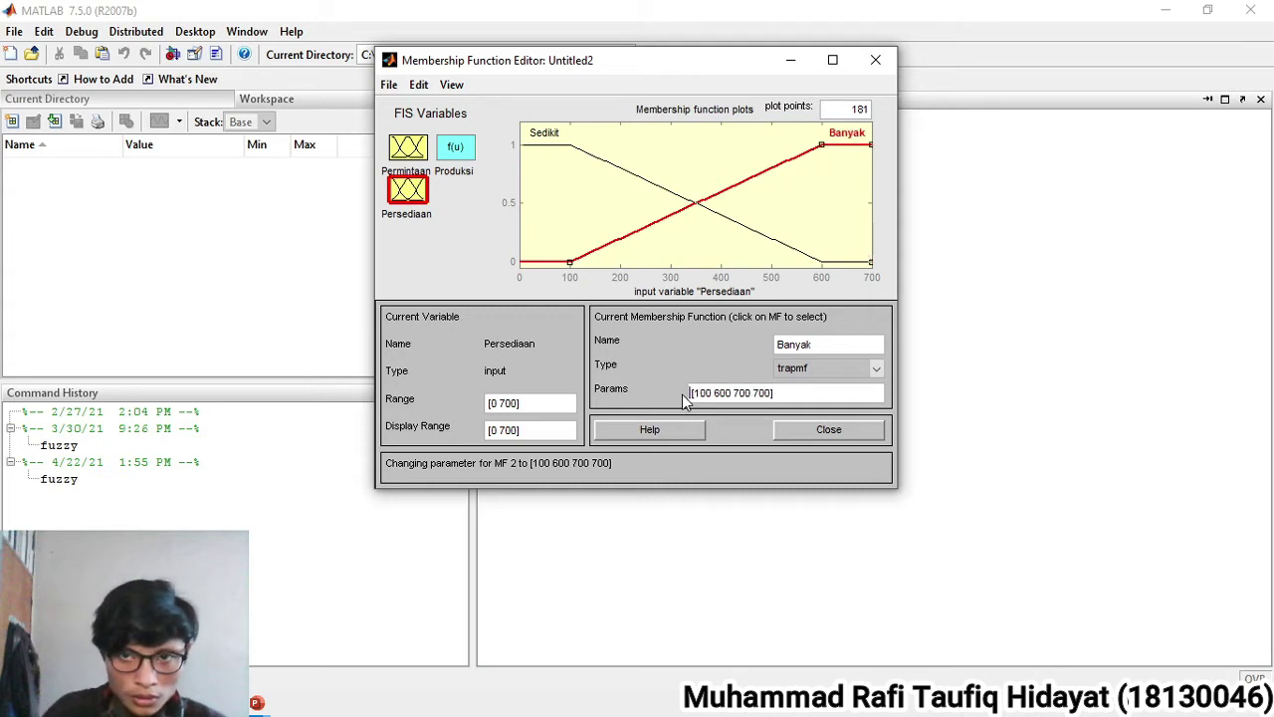
Step: Select the Produksi output variable, and switch to the PowerPoint slide show to display the slide with the fuzzy rules
left_click(453, 155)
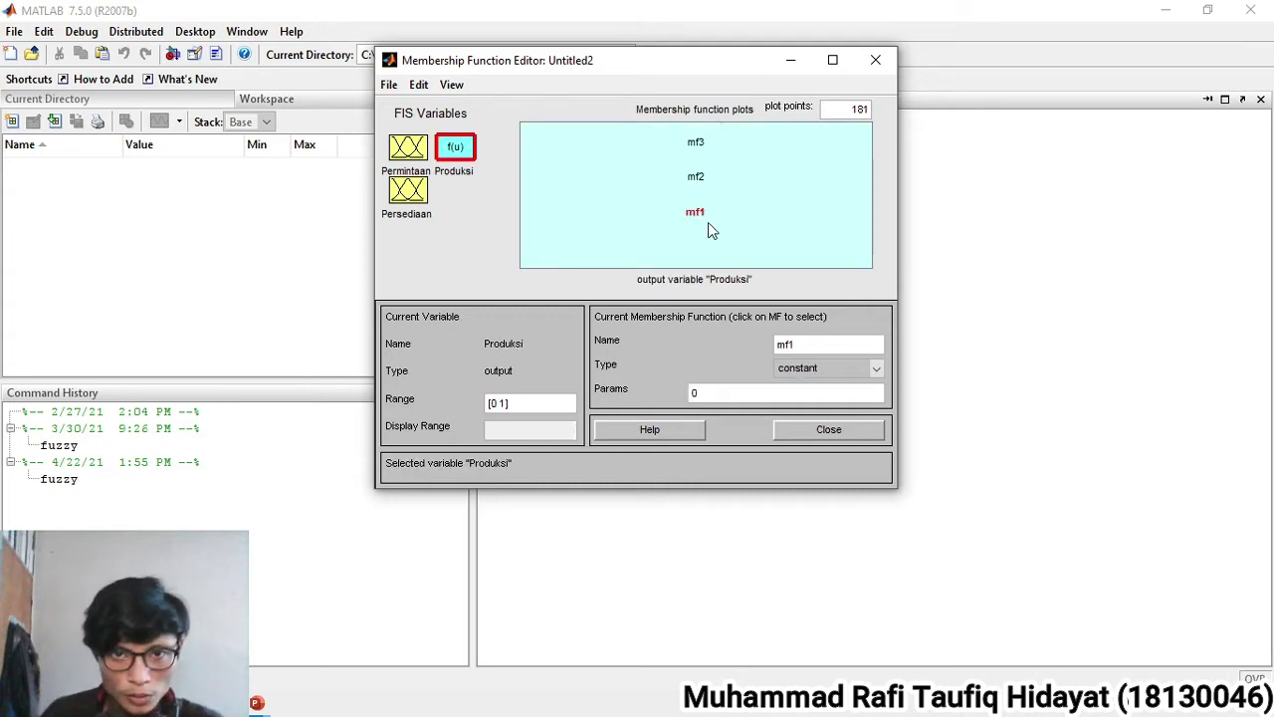
key("alt+Tab")
key("alt+Tab")
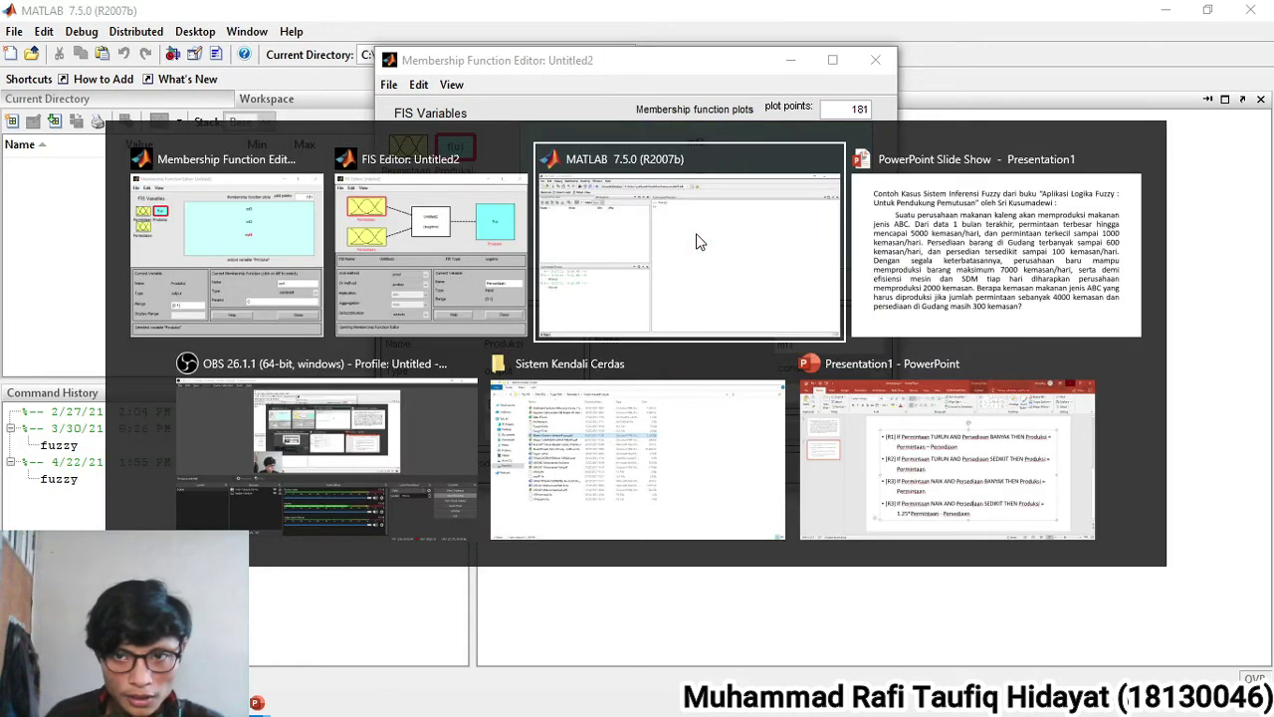
key("Tab")
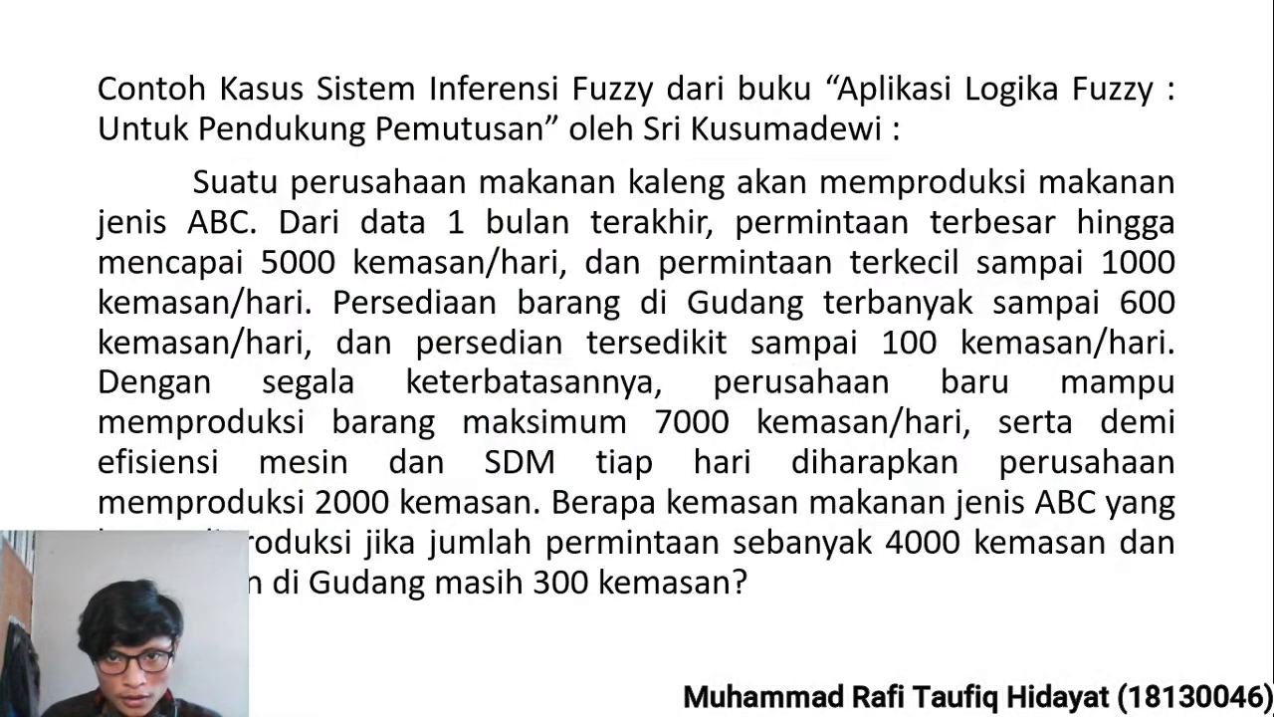
key("Right")
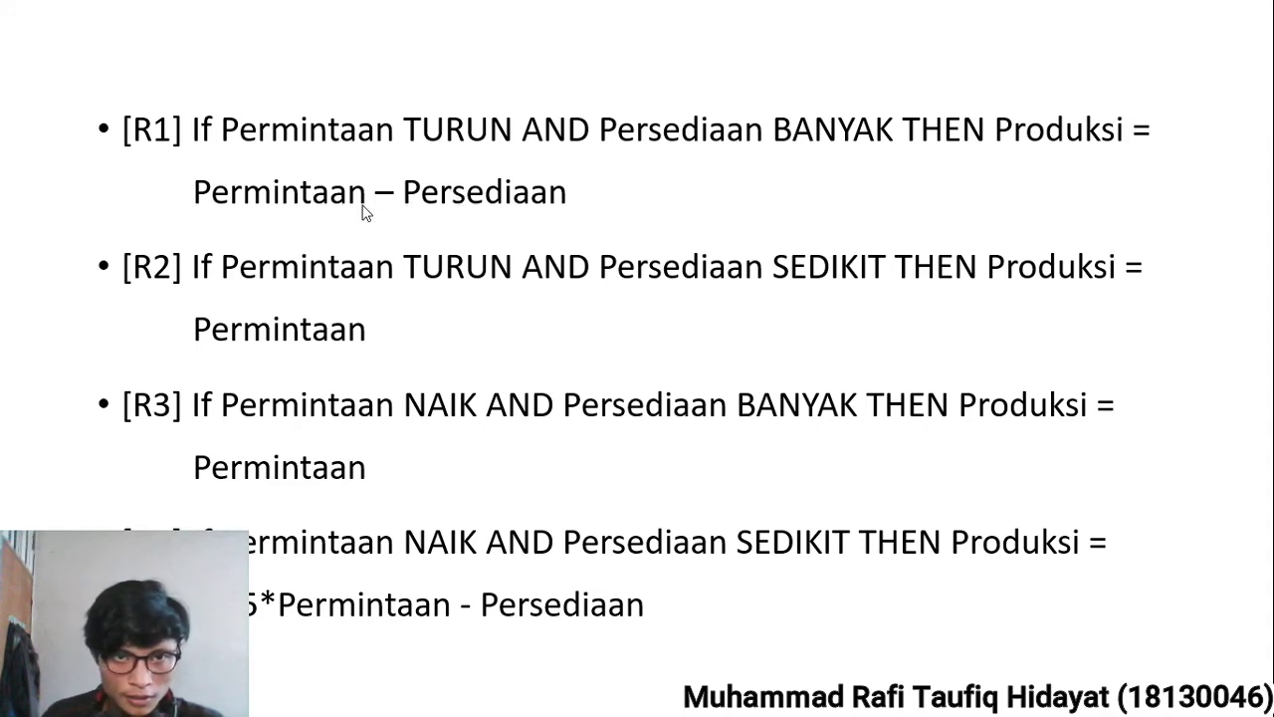
Step: Return to the Membership Function Editor and add one constant membership function to the Produksi output
key("alt+Tab")
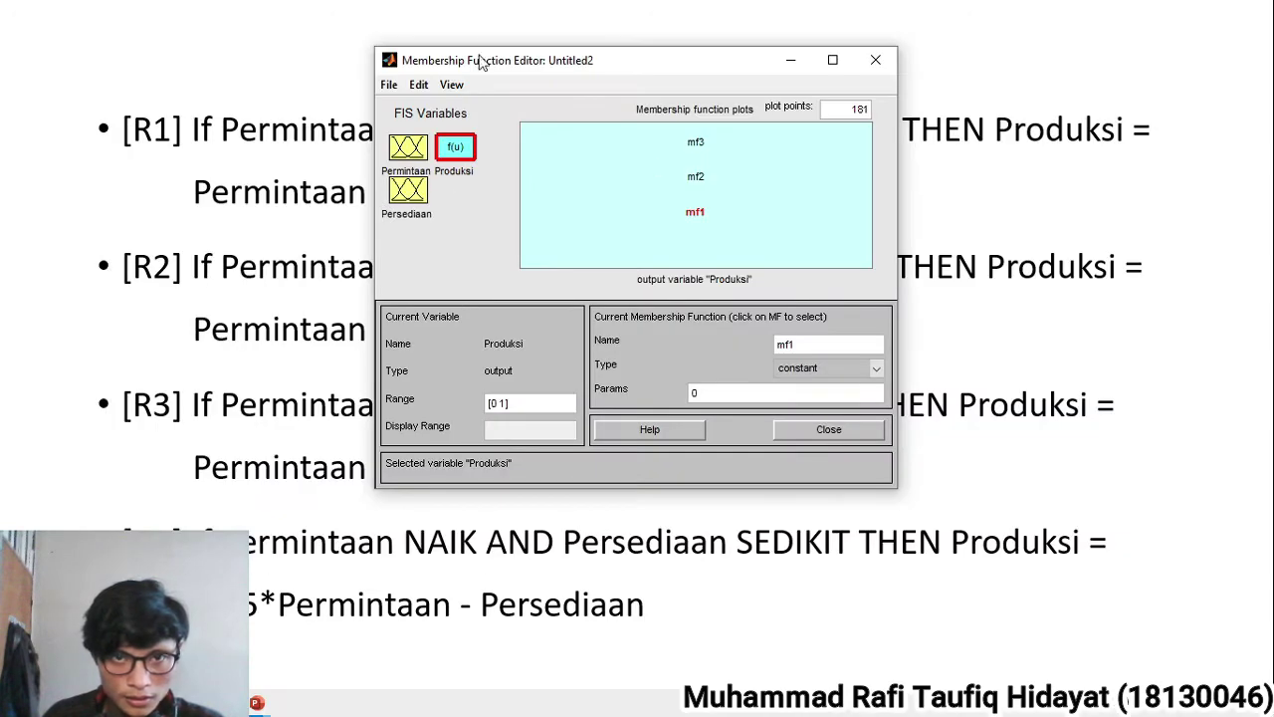
left_click_drag(497, 66, 534, 62)
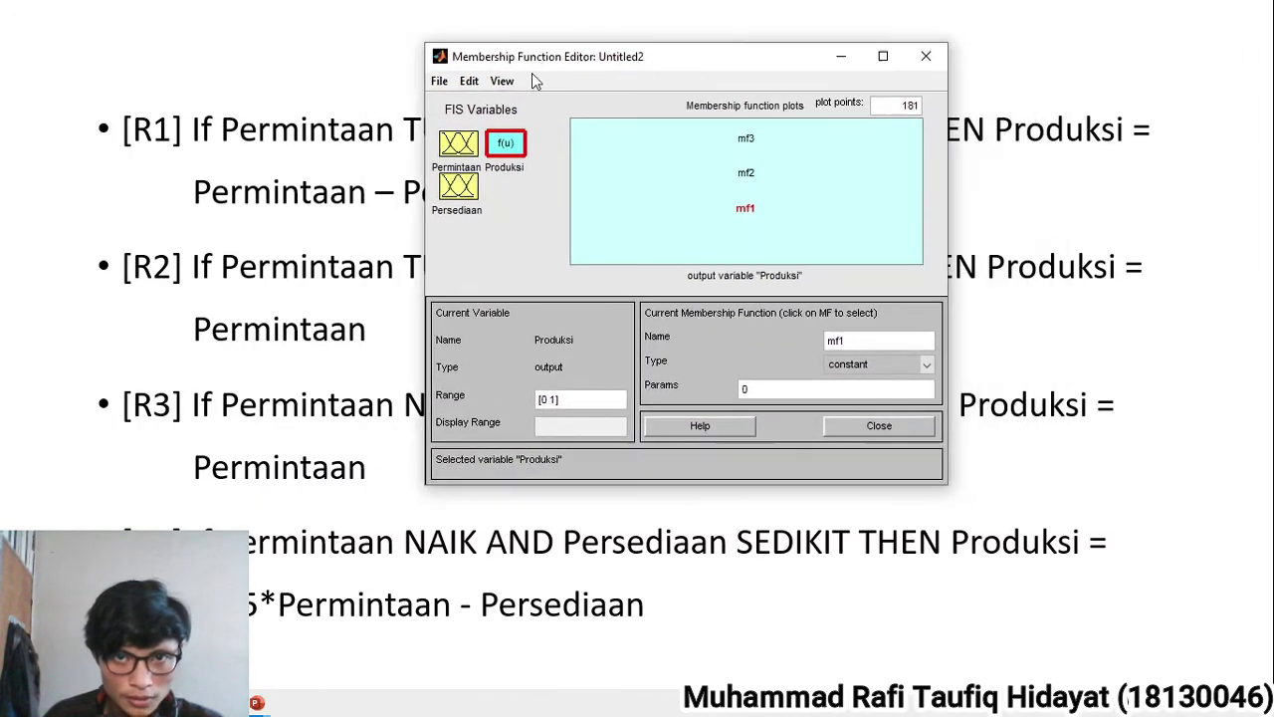
left_click(468, 81)
left_click(526, 125)
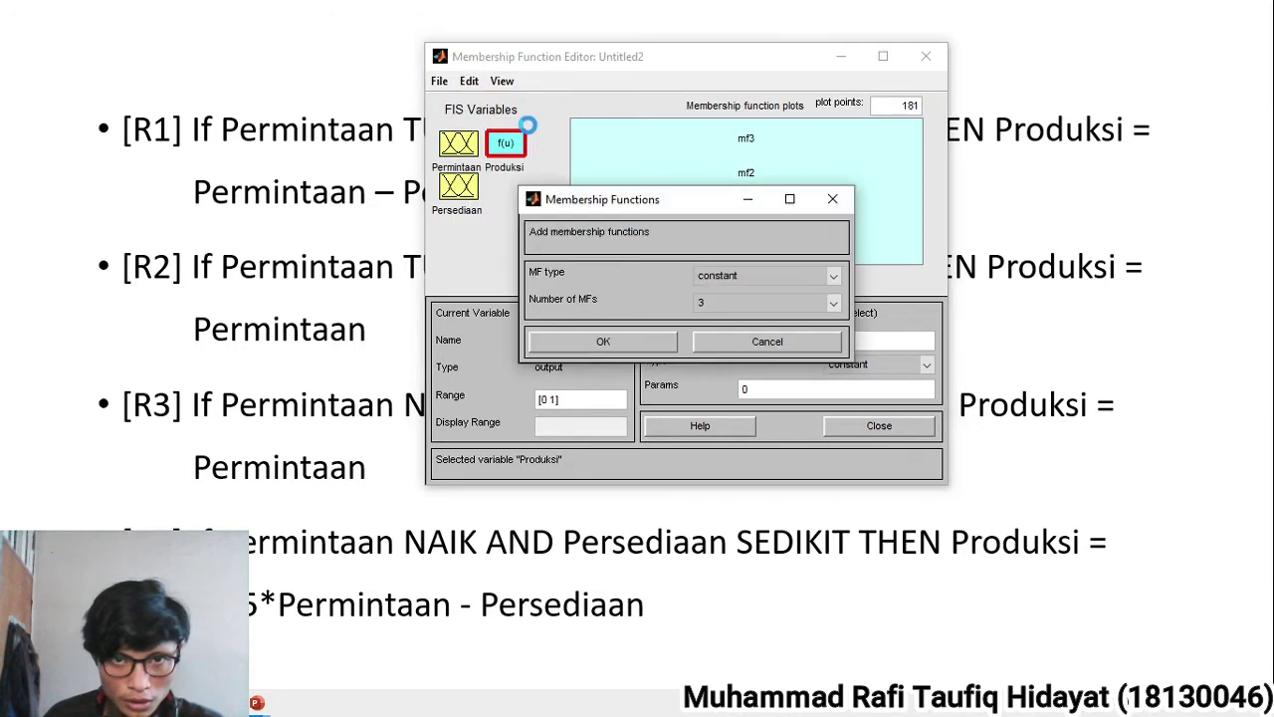
left_click(826, 302)
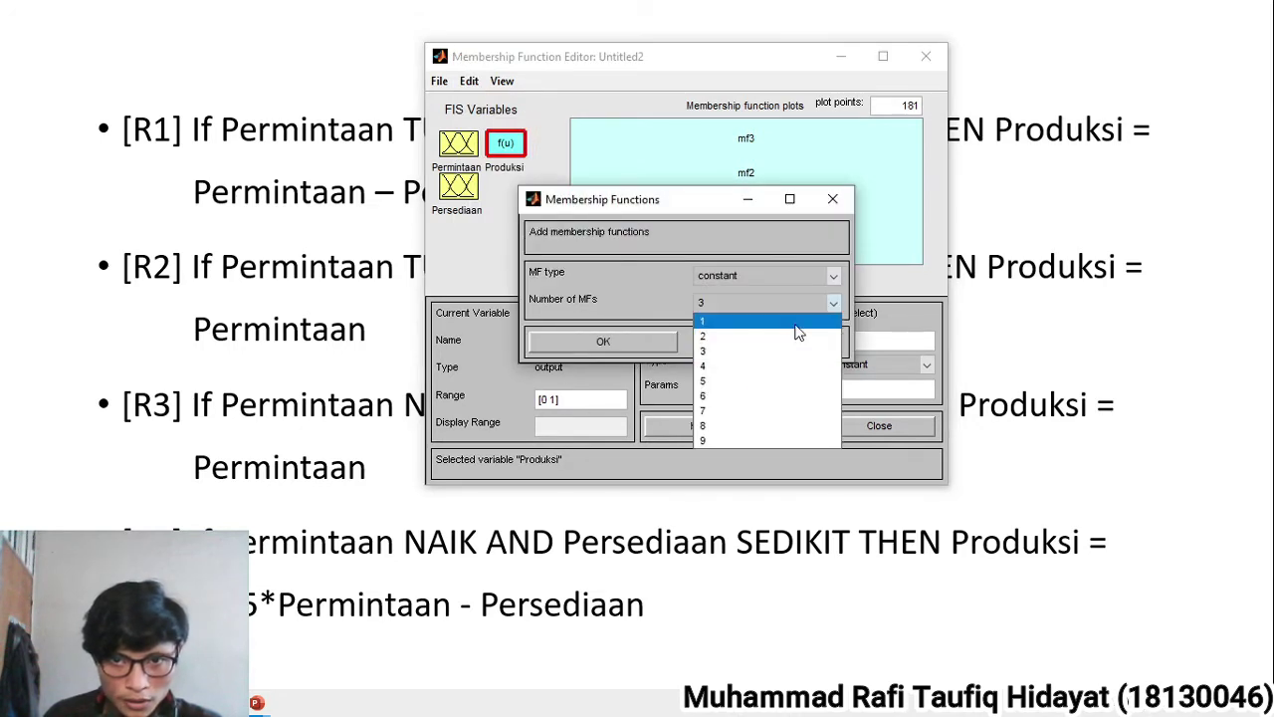
left_click(793, 322)
left_click(625, 342)
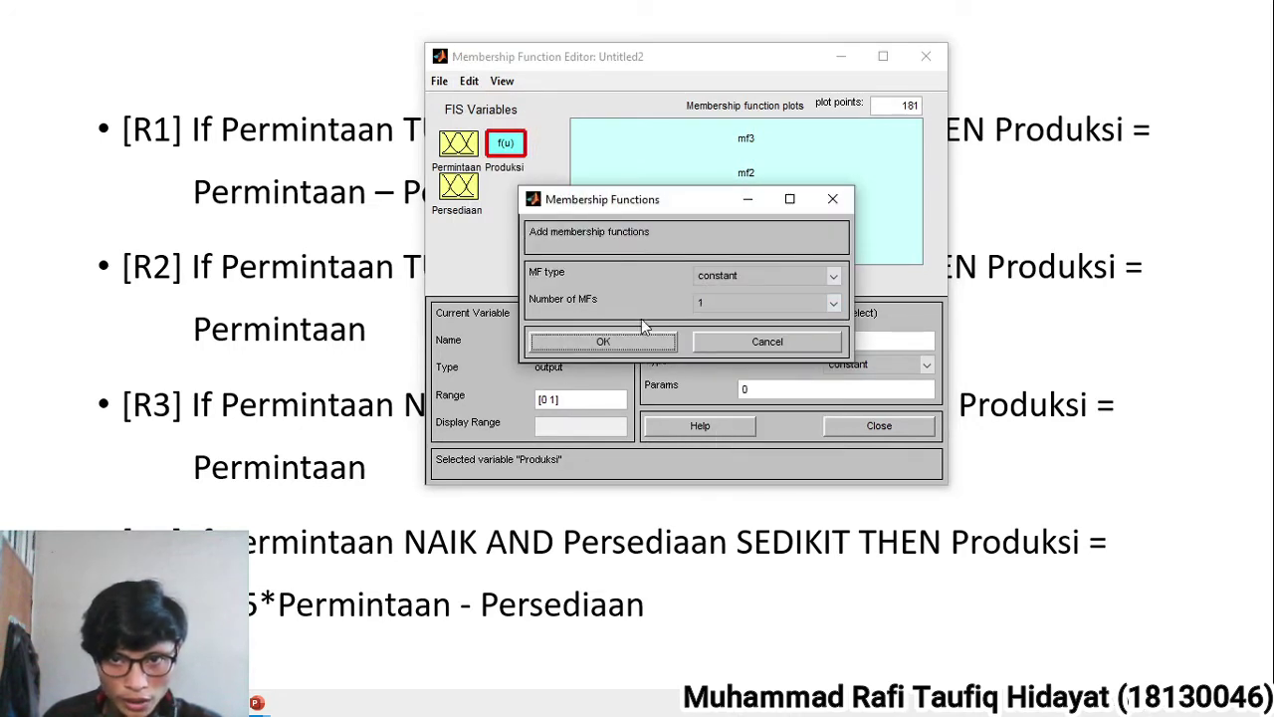
left_click(500, 142)
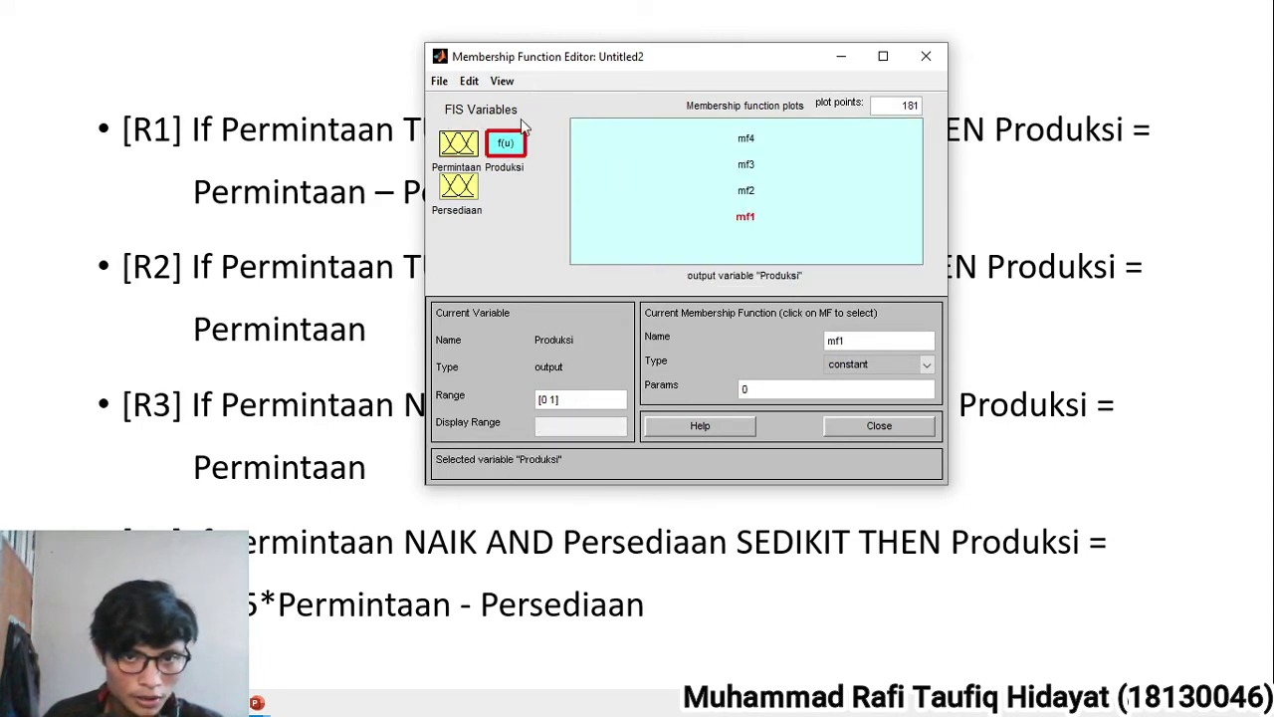
Step: Rename Produksi's membership function mf1 as R1
mouse_move(589, 58)
left_mouse_down()
mouse_move(746, 45)
mouse_move(587, 48)
left_mouse_up()
double_click(860, 328)
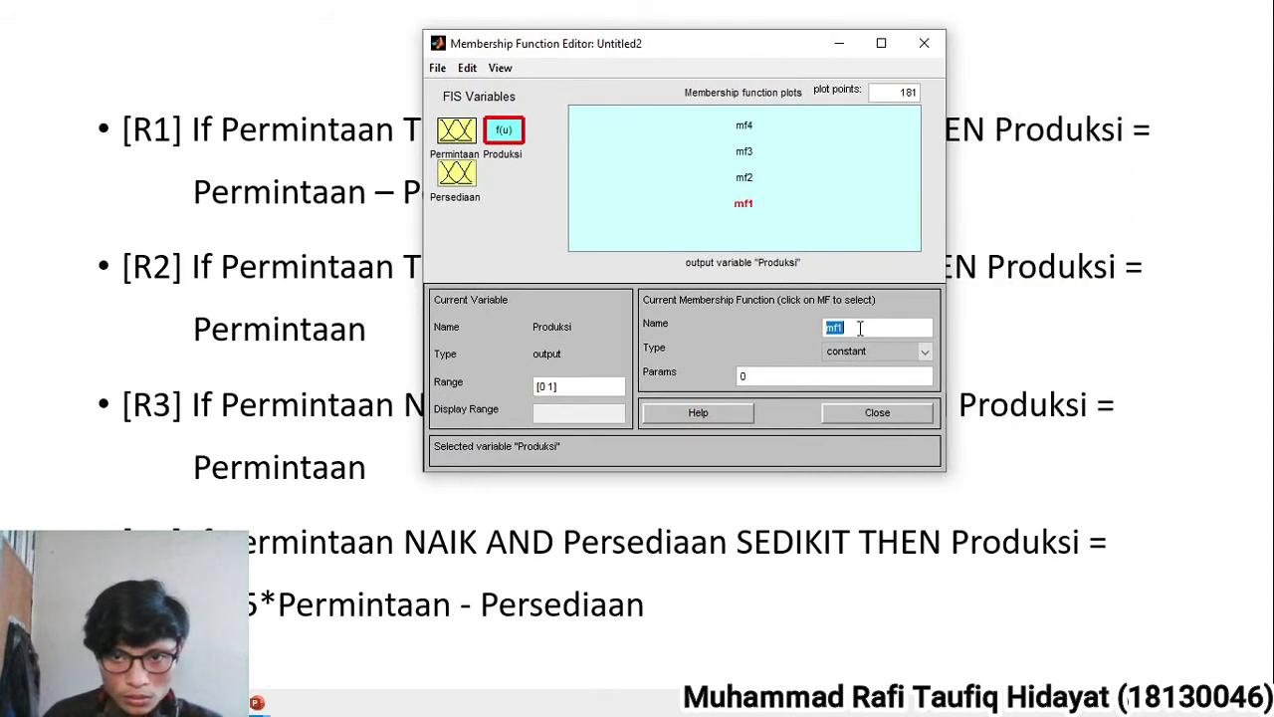
type("R1")
key("Return")
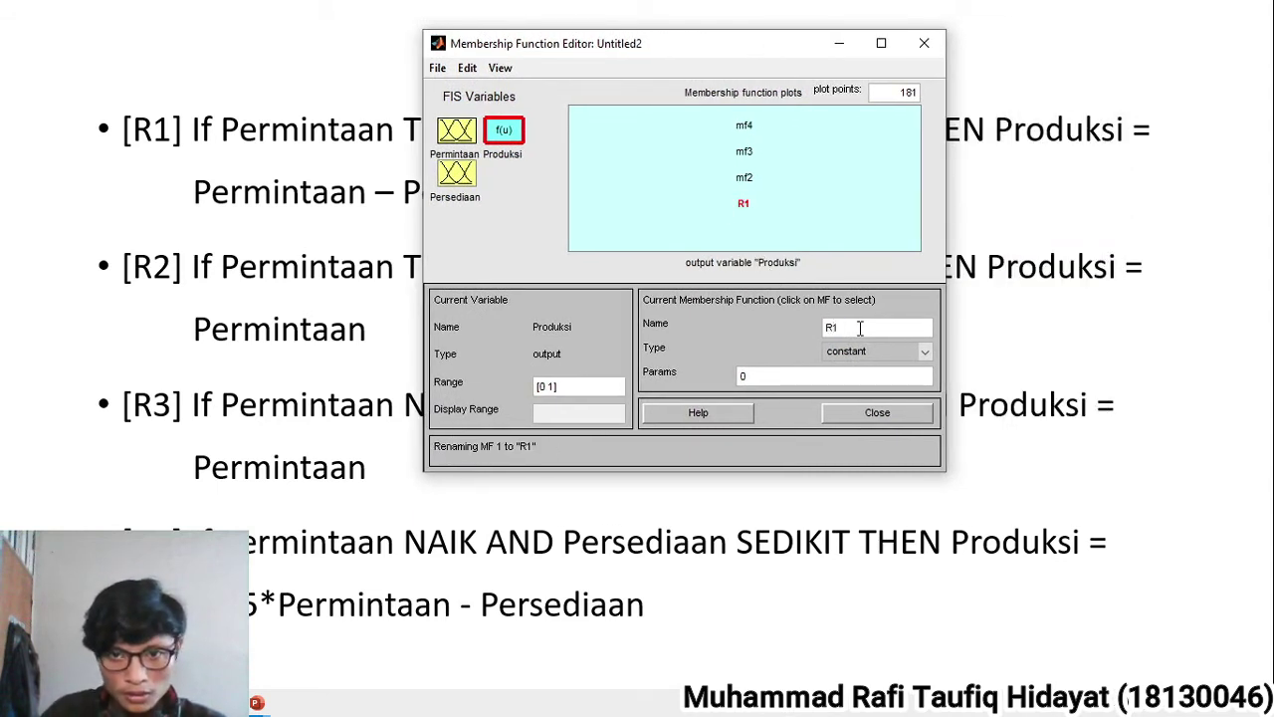
Step: Move the editor clear of the R1 rule text on the slide and change Produksi's R1 function type to linear
left_click_drag(698, 47, 908, 57)
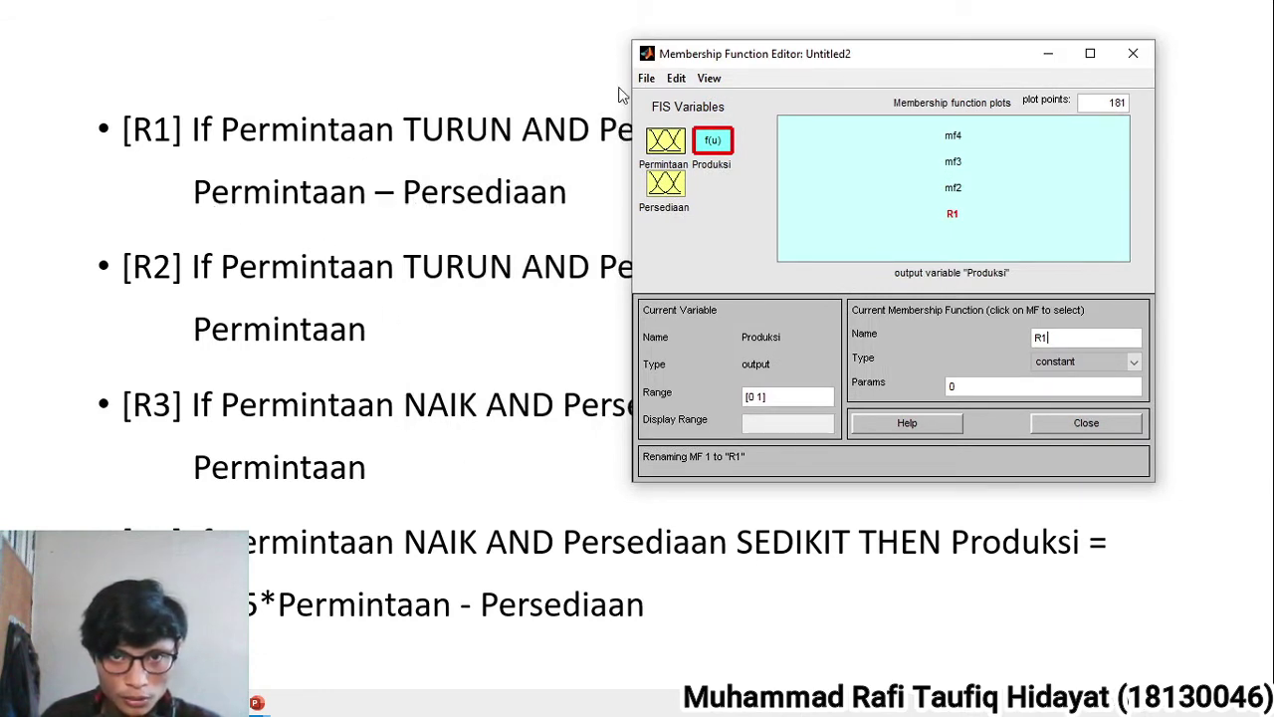
left_click_drag(721, 60, 689, 258)
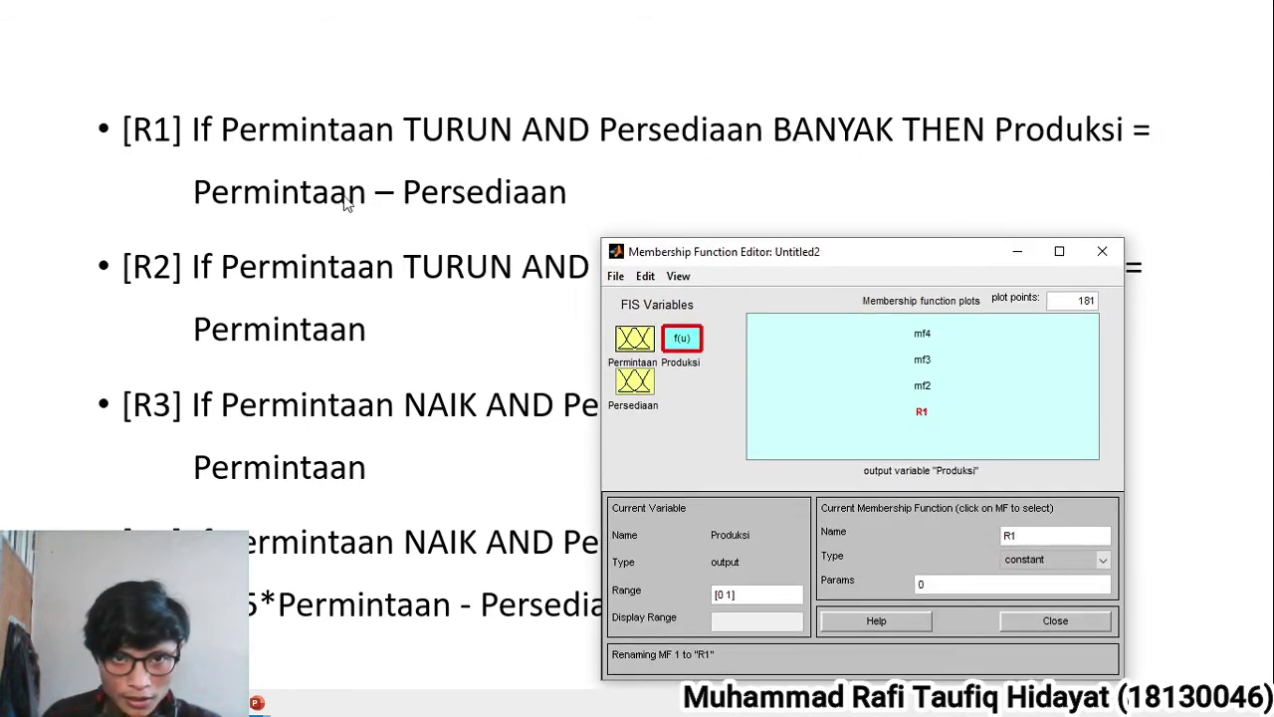
left_click_drag(778, 257, 769, 113)
left_click(1086, 418)
left_click(1046, 445)
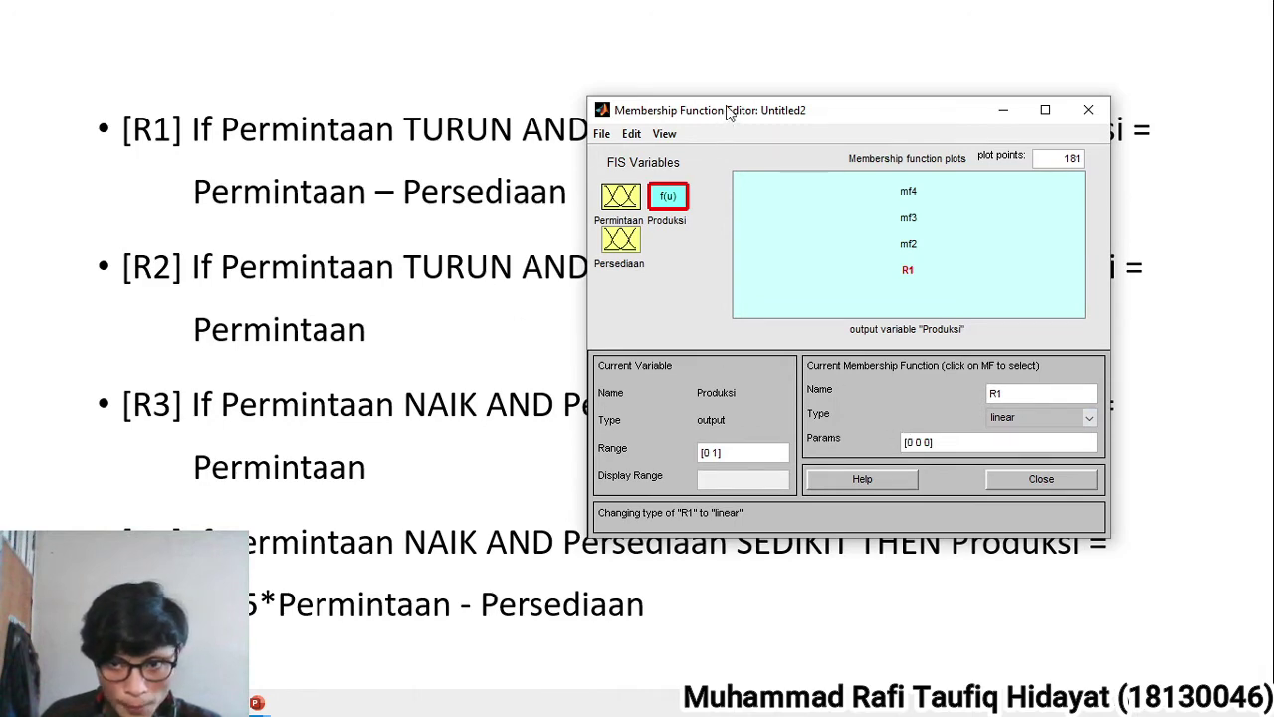
Step: Set the parameters of Produksi's R1 membership function to [1 -1 0], matching the rule Permintaan – Persediaan
left_click_drag(727, 111, 615, 115)
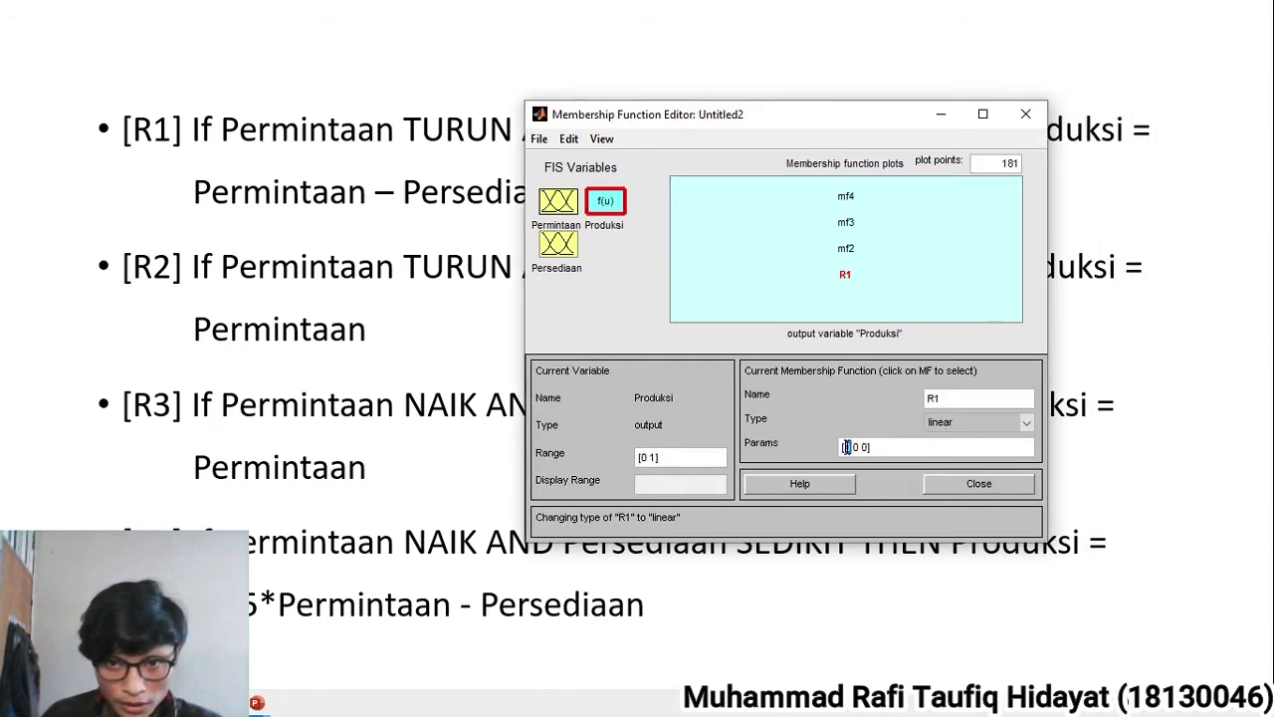
left_click(860, 446)
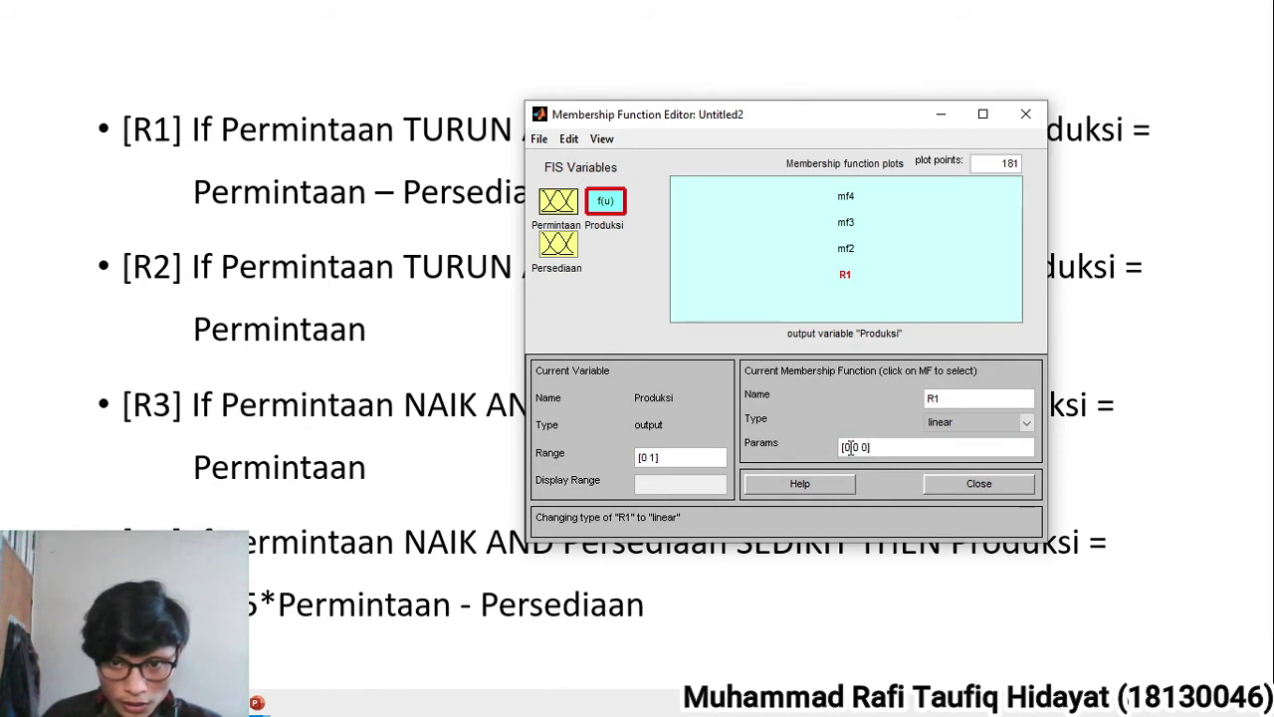
left_click_drag(736, 115, 816, 101)
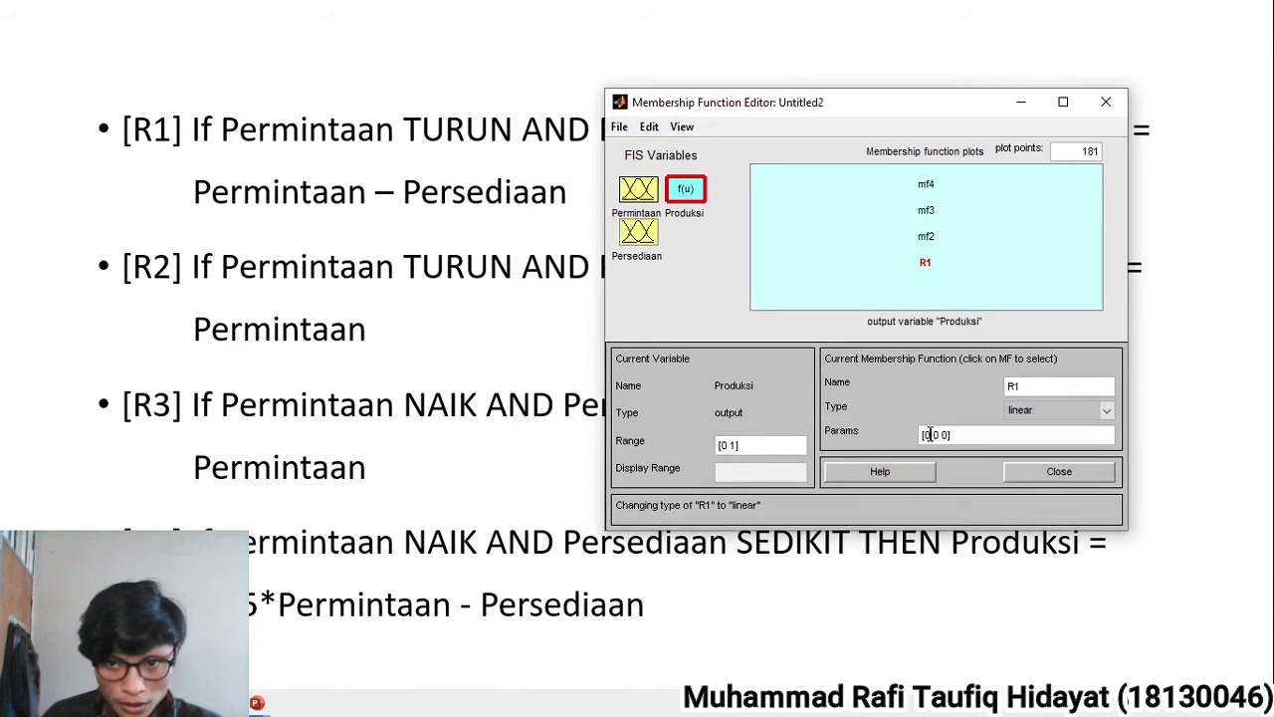
key("BackSpace")
key("BackSpace")
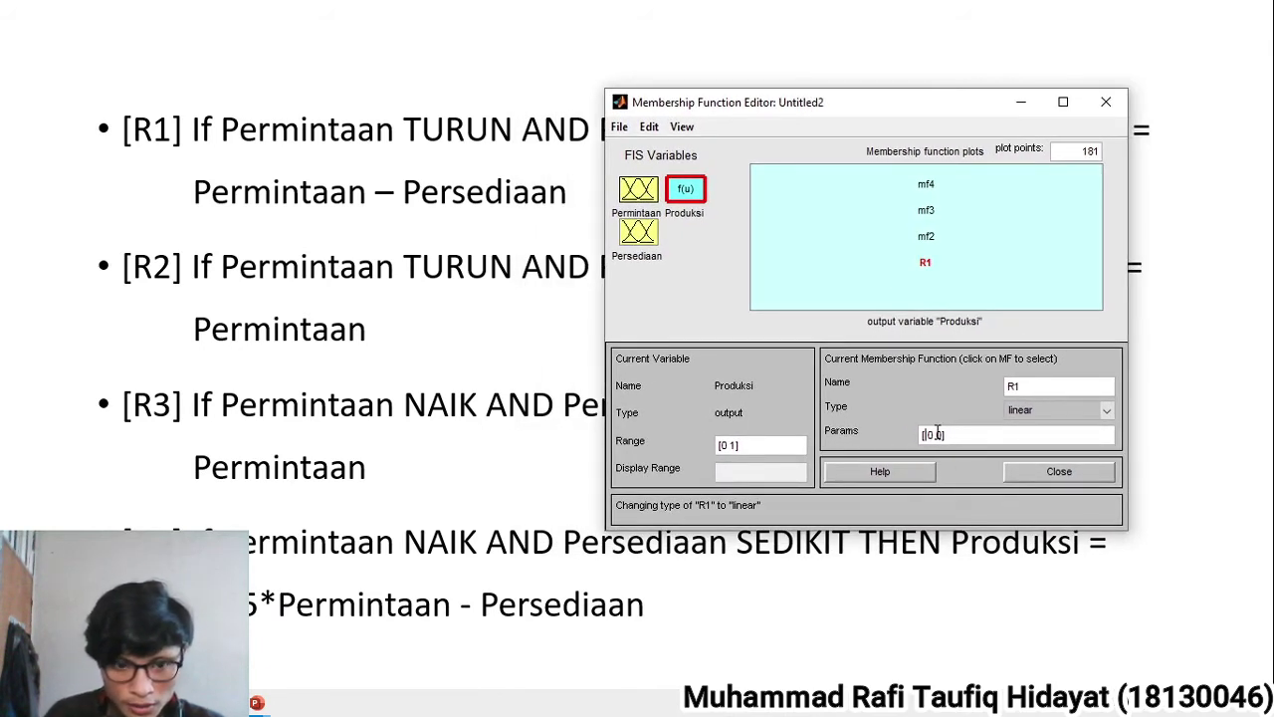
type("1")
key("Delete")
key("Delete")
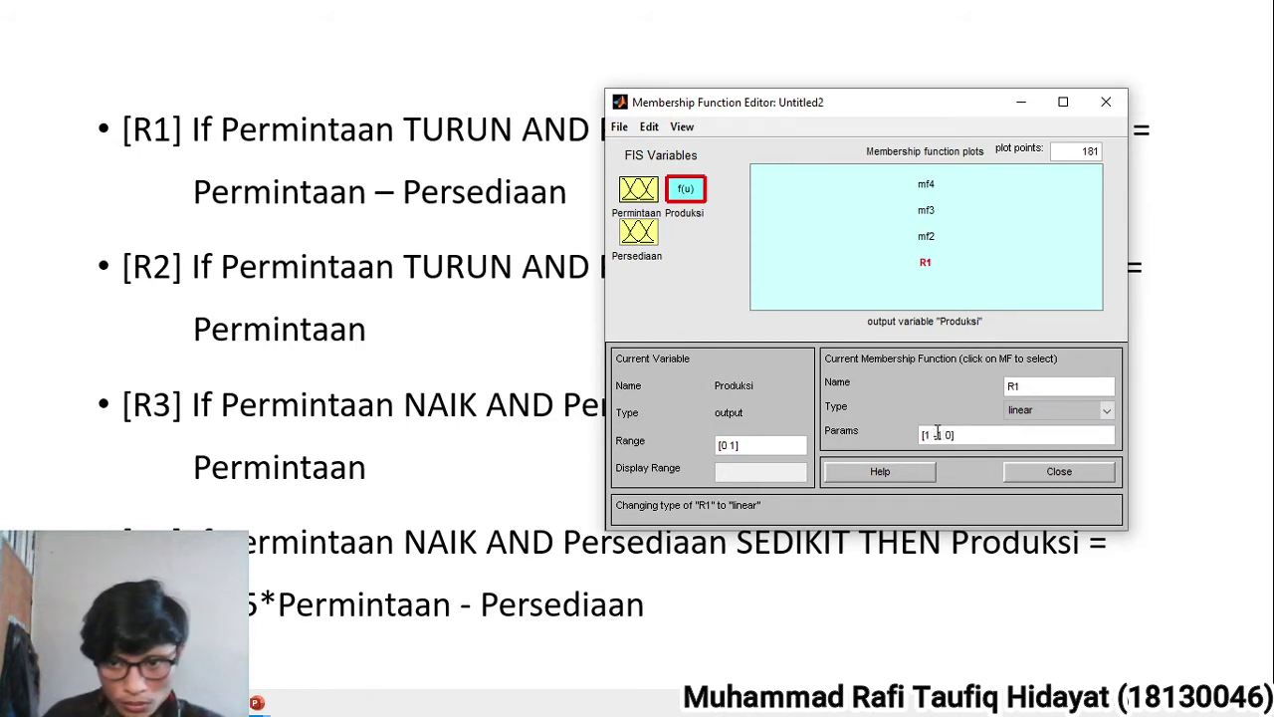
type("-1")
key("Return")
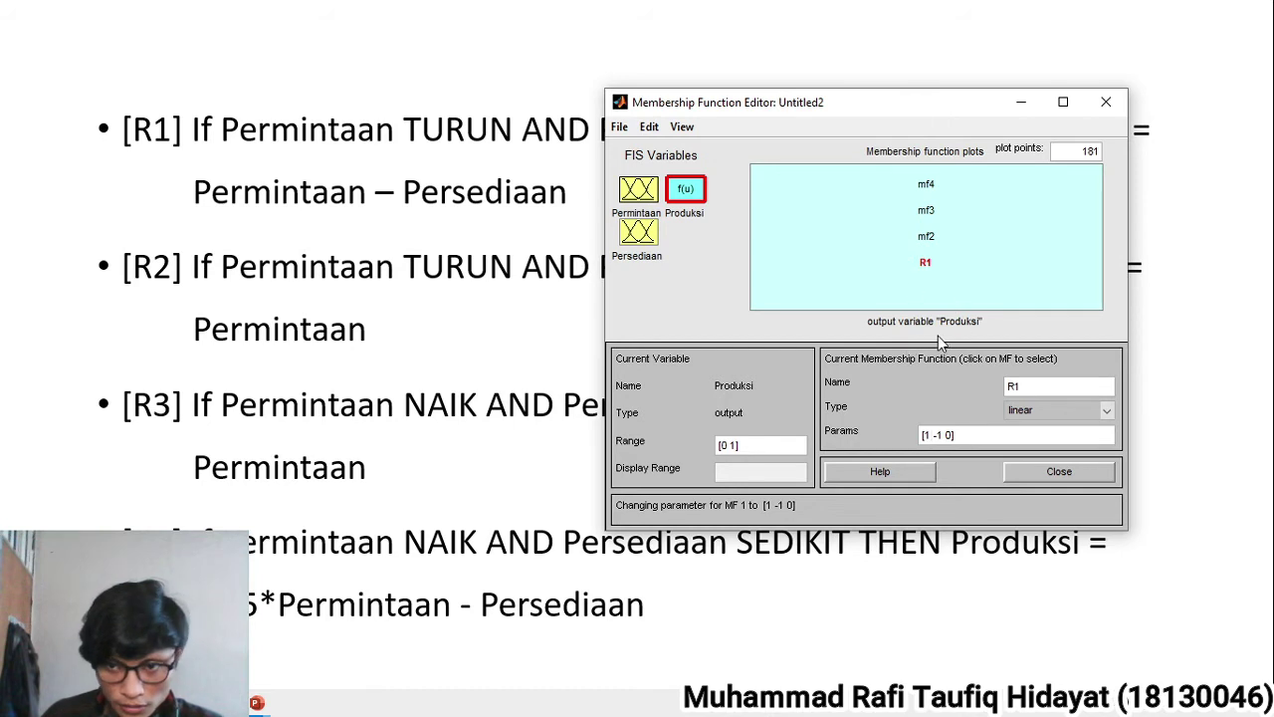
Step: Rename Produksi's membership function mf2 as R2
left_click(926, 237)
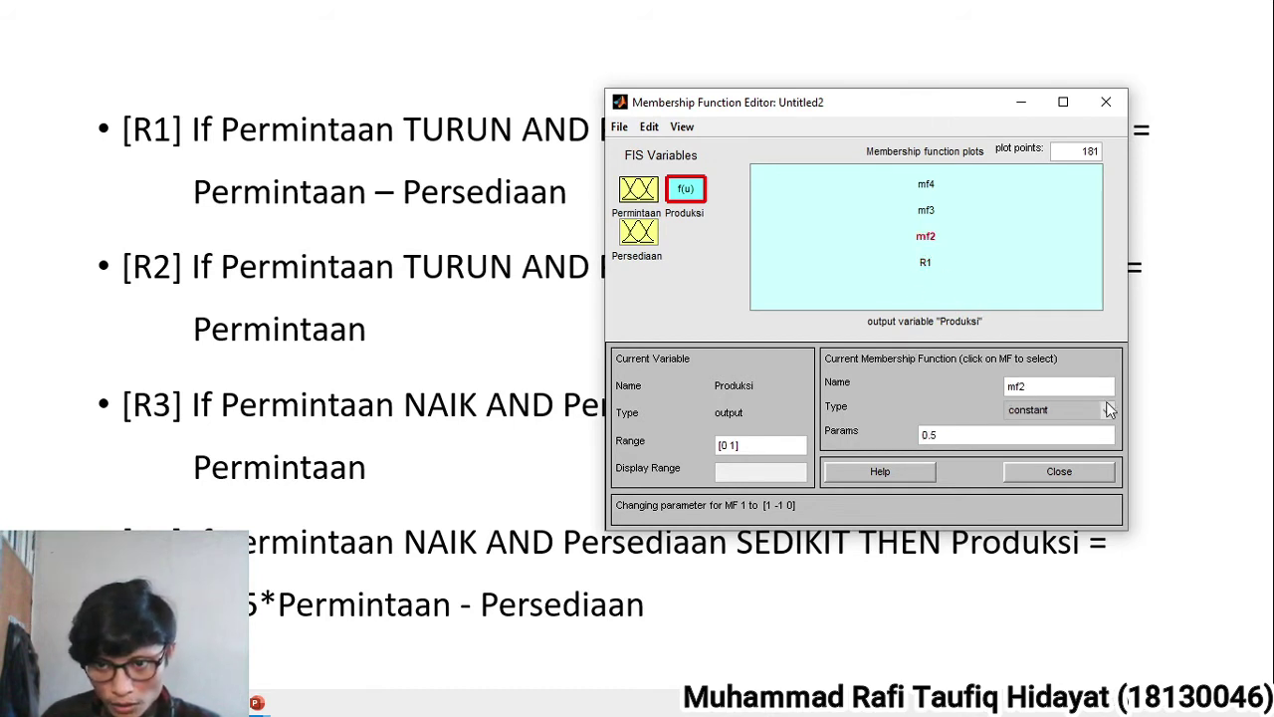
double_click(1041, 381)
type("R")
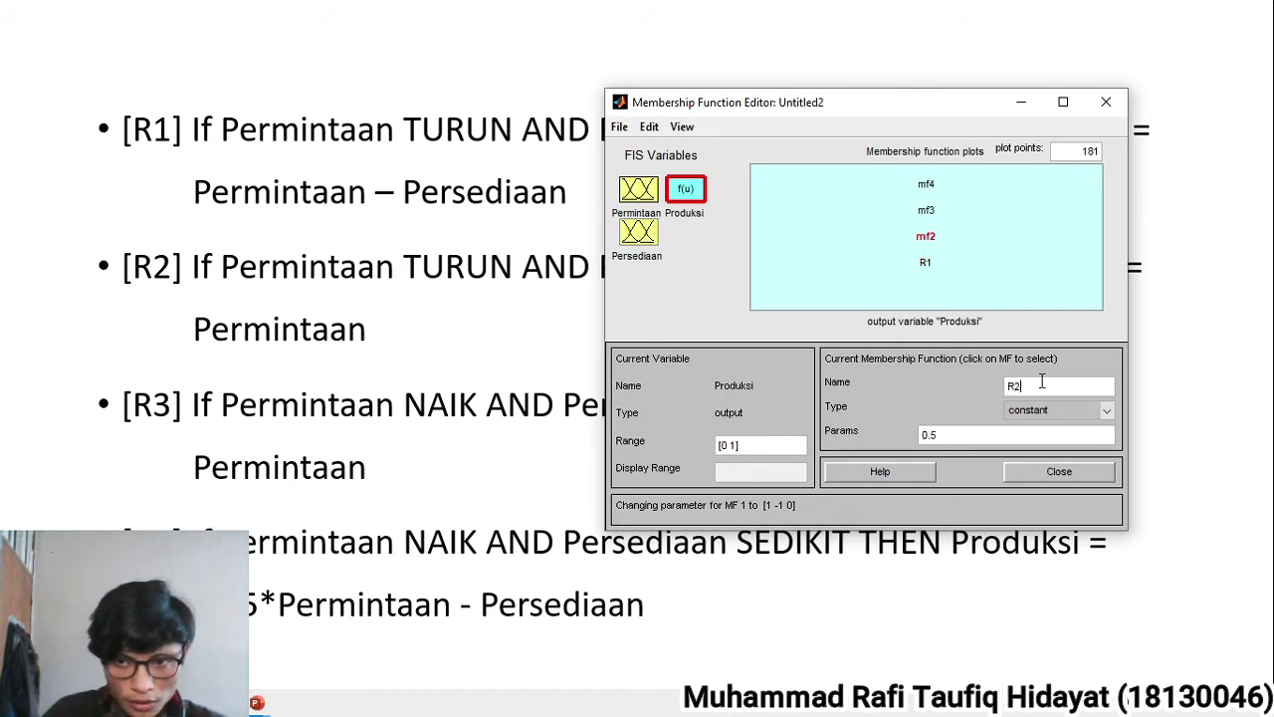
type("2")
key("Return")
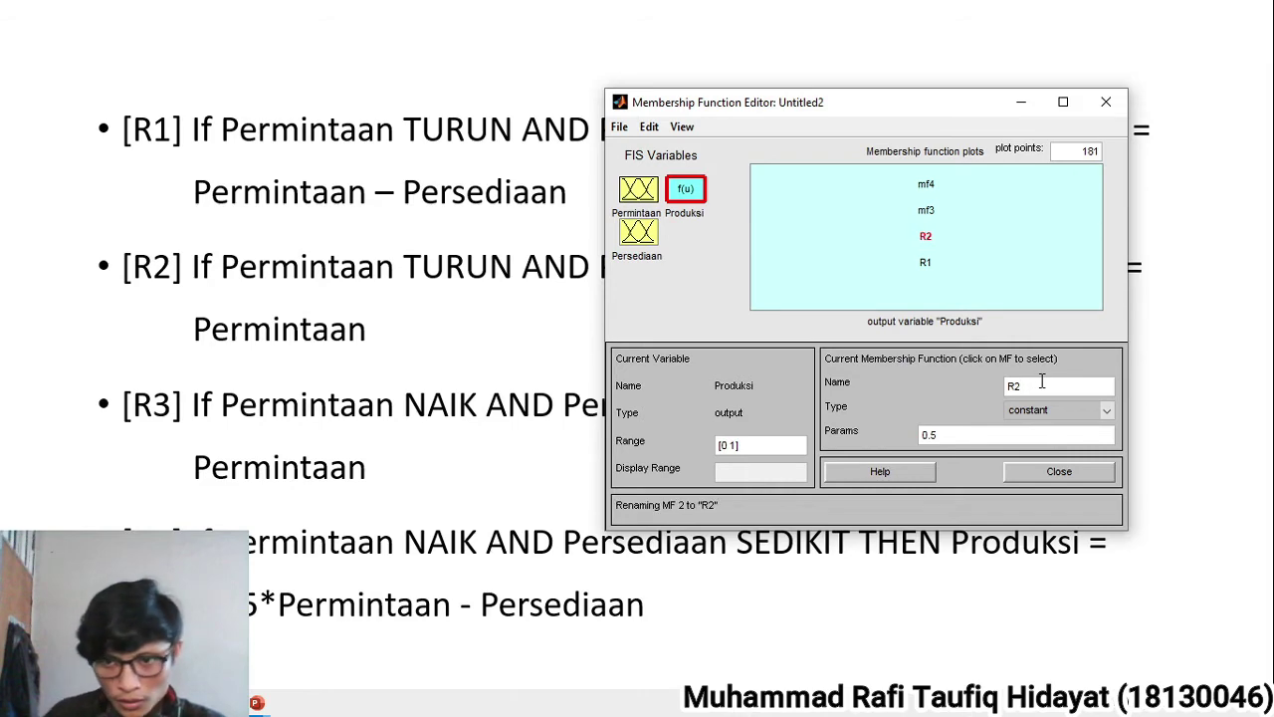
Step: Change Produksi's R2 function type to linear and set its parameters to [1 0 0], matching the rule output Permintaan
left_click(1106, 410)
left_click(1099, 442)
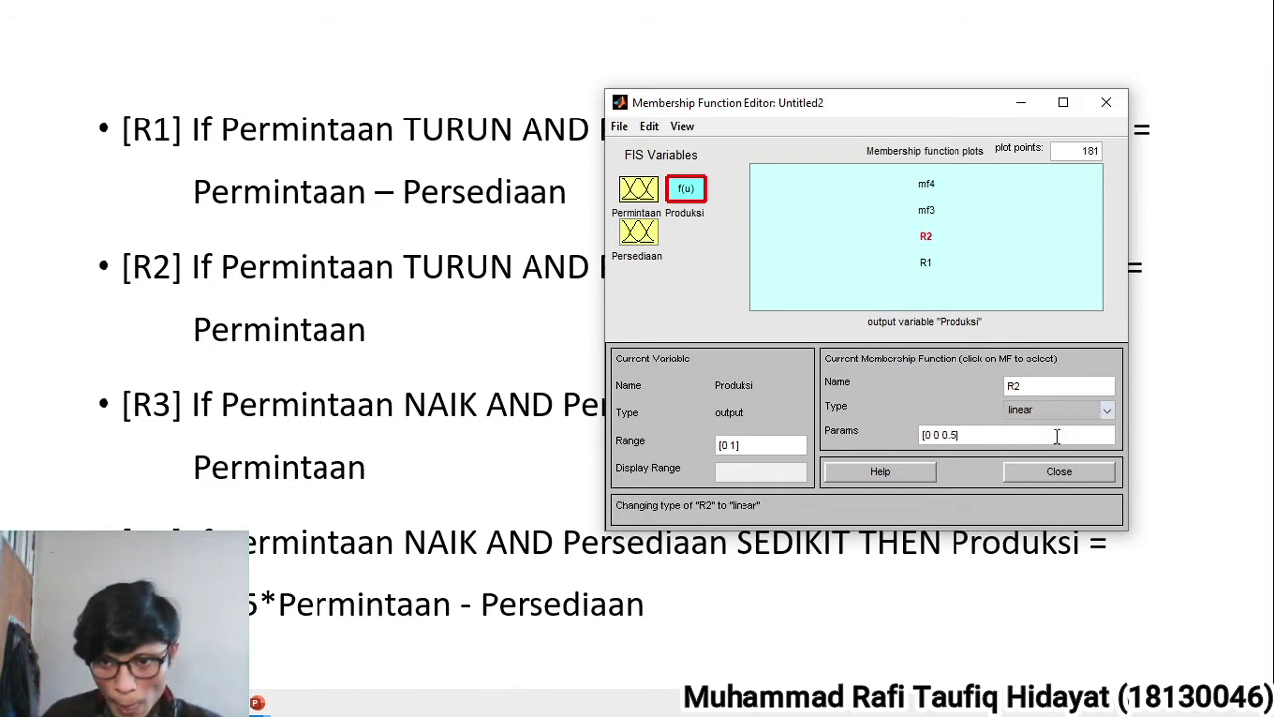
left_click_drag(733, 103, 615, 128)
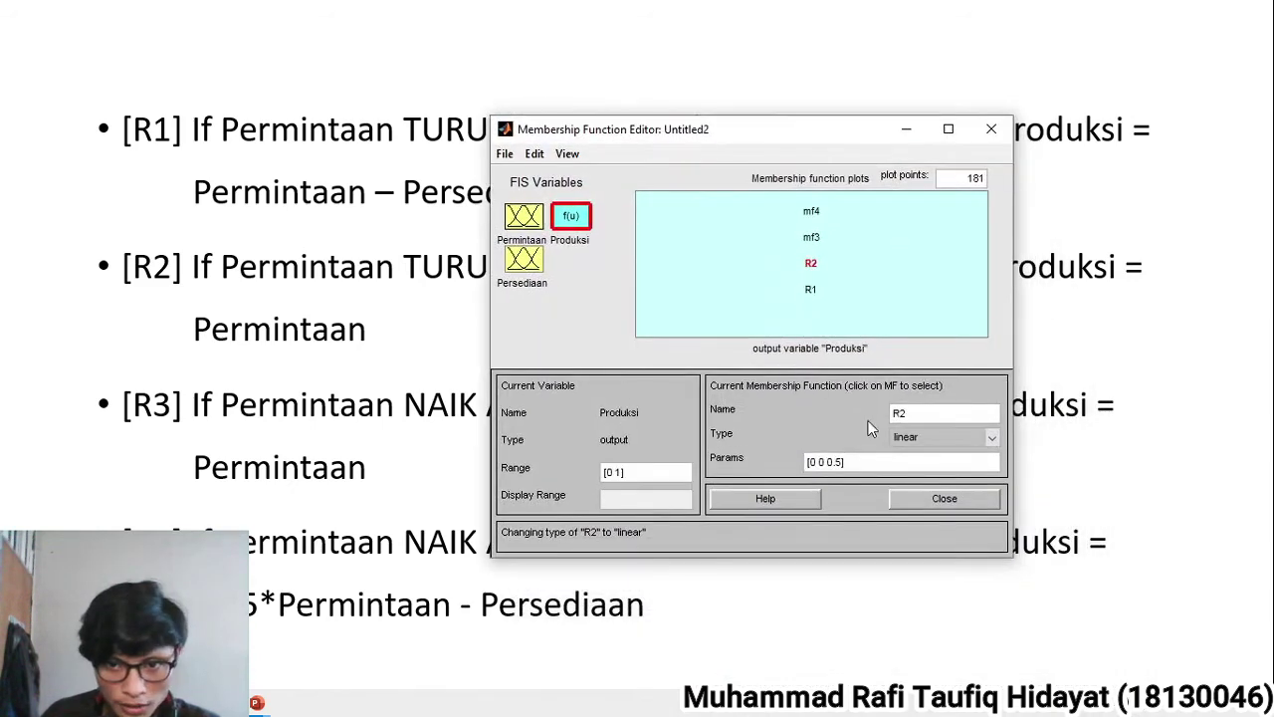
mouse_move(844, 462)
left_mouse_down()
mouse_move(823, 468)
mouse_move(836, 464)
left_mouse_up()
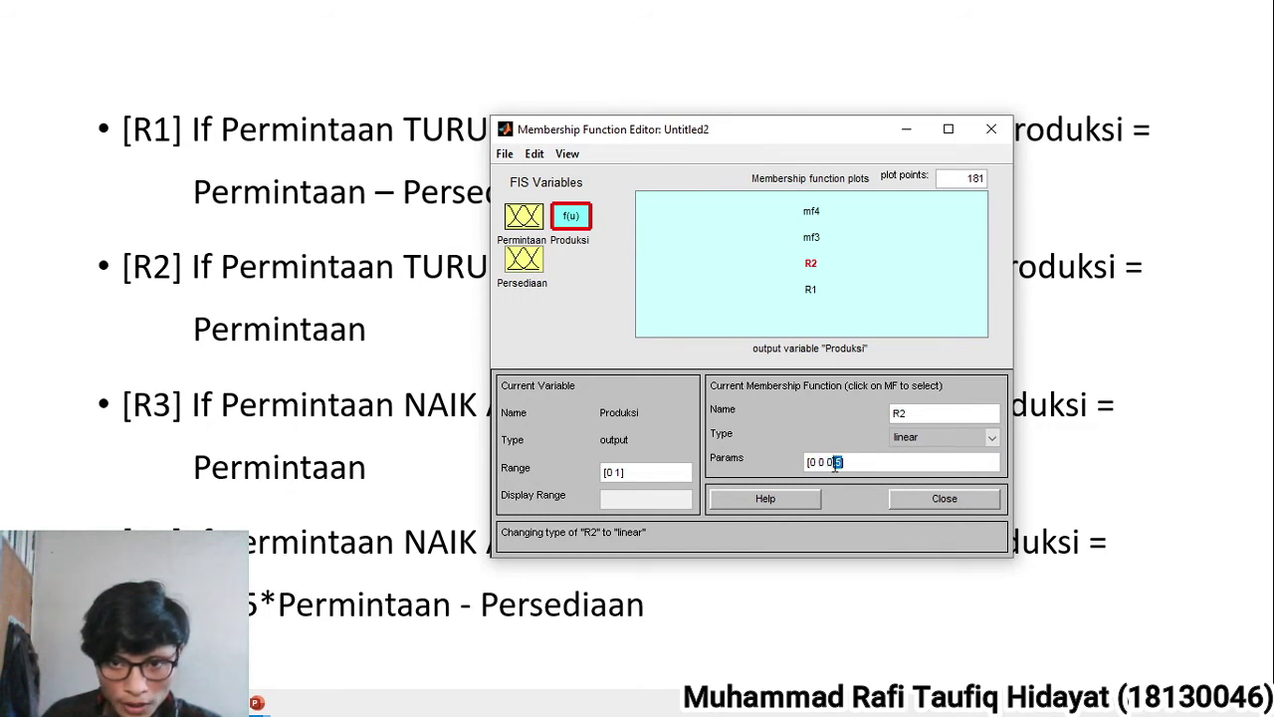
type("0")
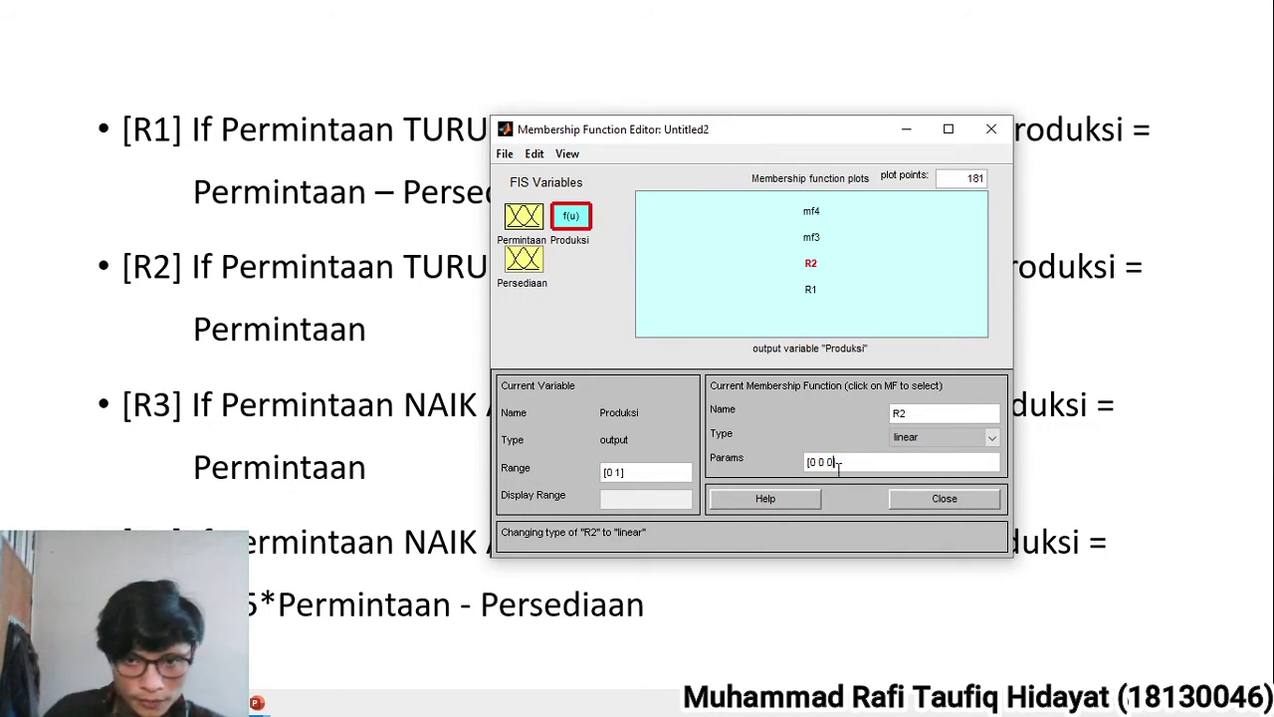
left_click(817, 461)
key("BackSpace")
type("1")
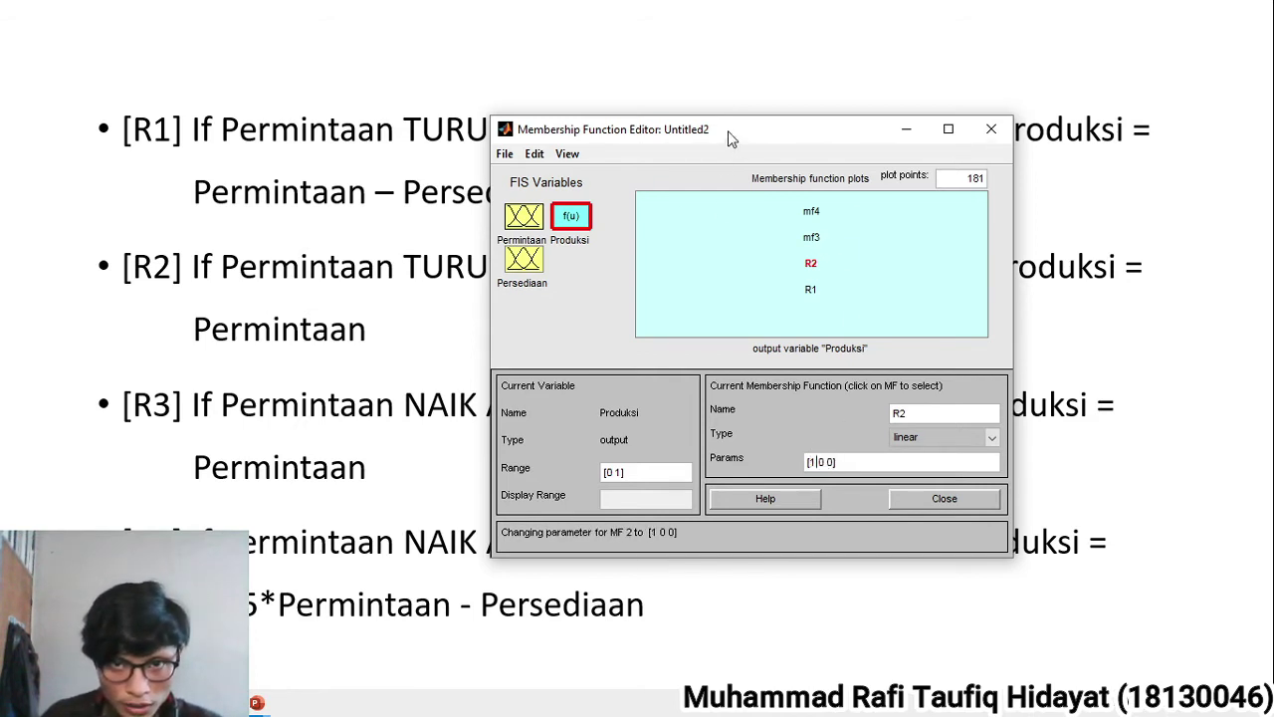
Step: Rename Produksi's membership function mf3 as R3 and change its type to linear
left_click_drag(728, 131, 804, 117)
left_click(886, 224)
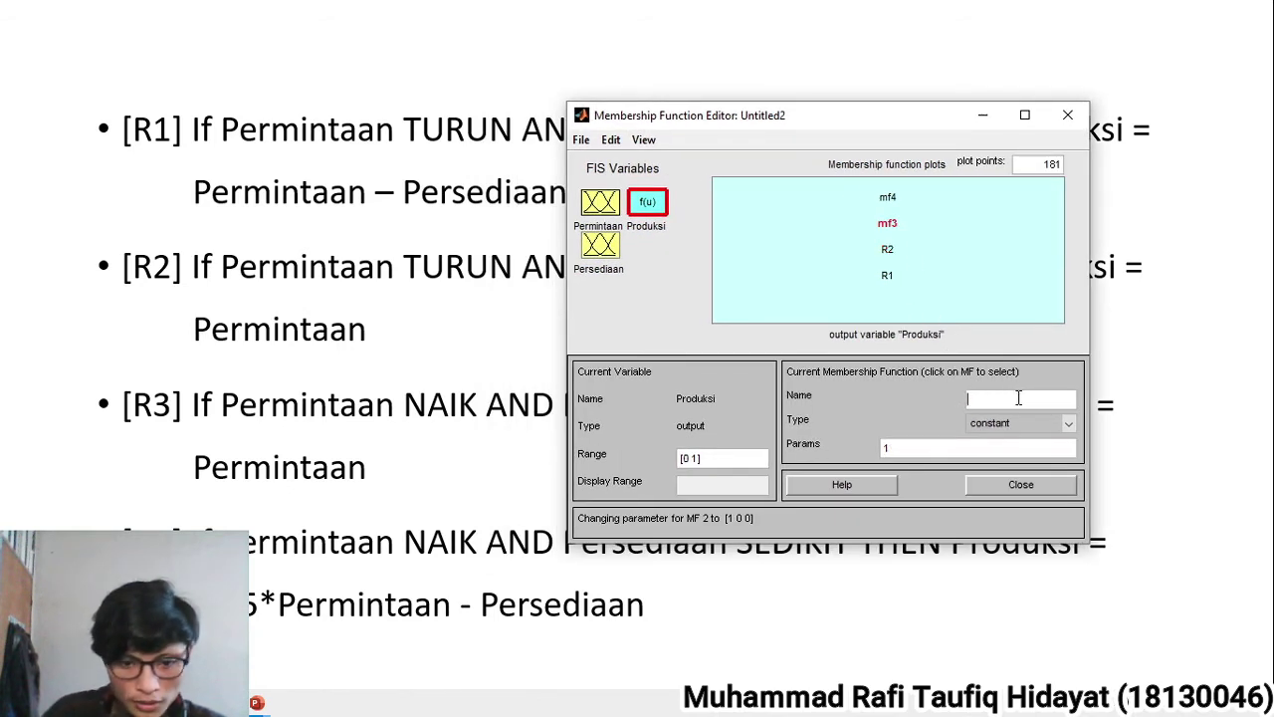
left_click(1018, 398)
type("R3")
left_click(1068, 423)
left_click(1052, 453)
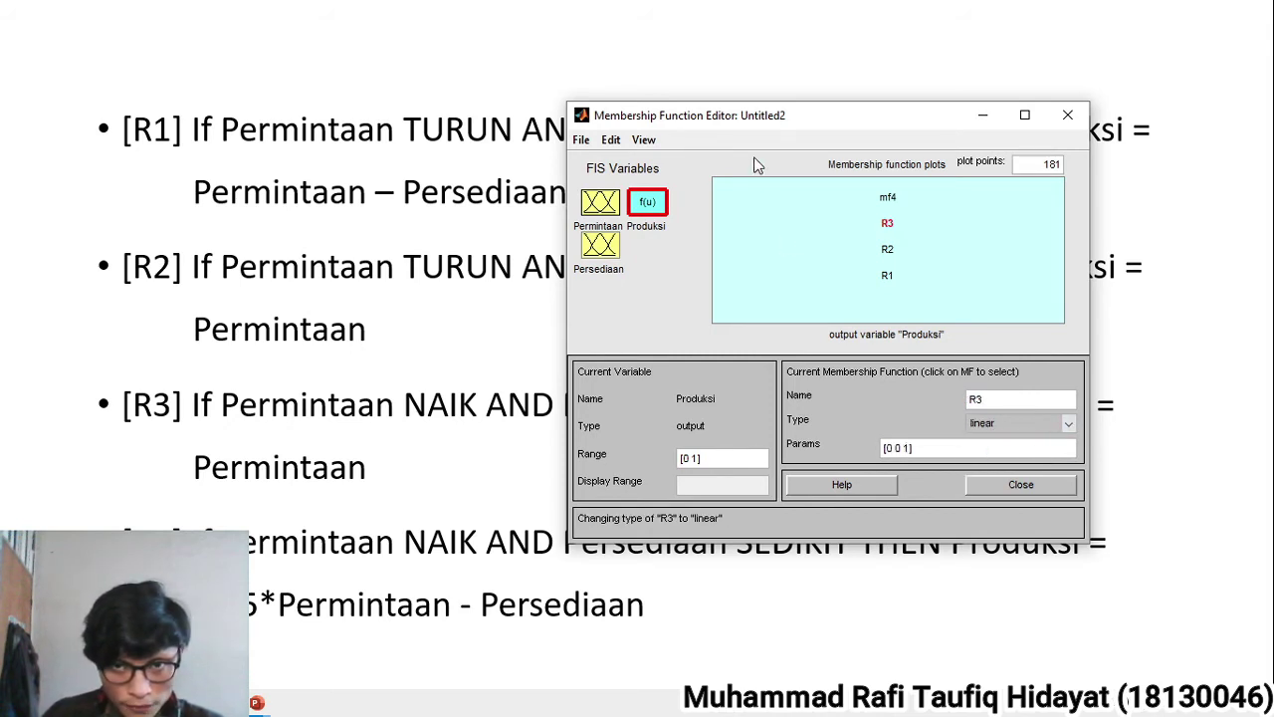
Step: Set the parameters of Produksi's R3 membership function to [1 0 0], matching the R3 rule on the slide
left_click_drag(752, 110, 677, 121)
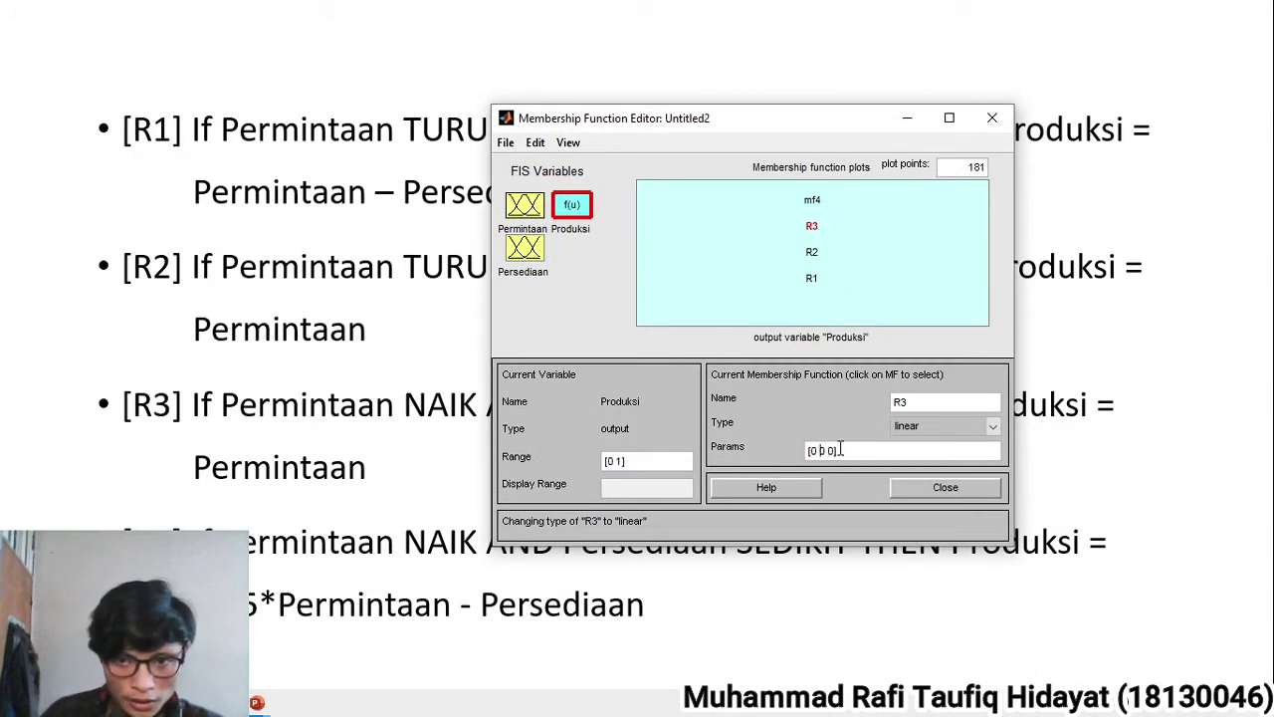
key("BackSpace")
type("1")
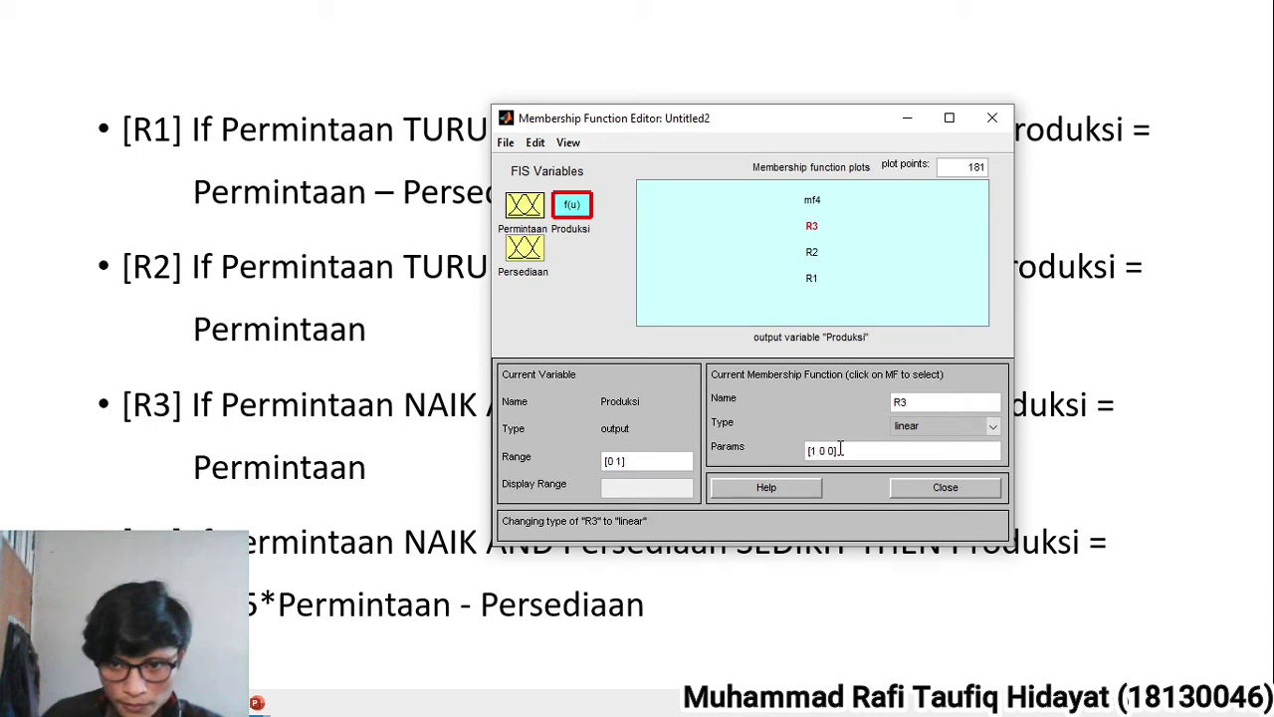
key("Return")
Step: Rename Produksi's membership function mf4 as R4 and change its type to linear
left_click(818, 200)
left_click_drag(796, 121, 737, 80)
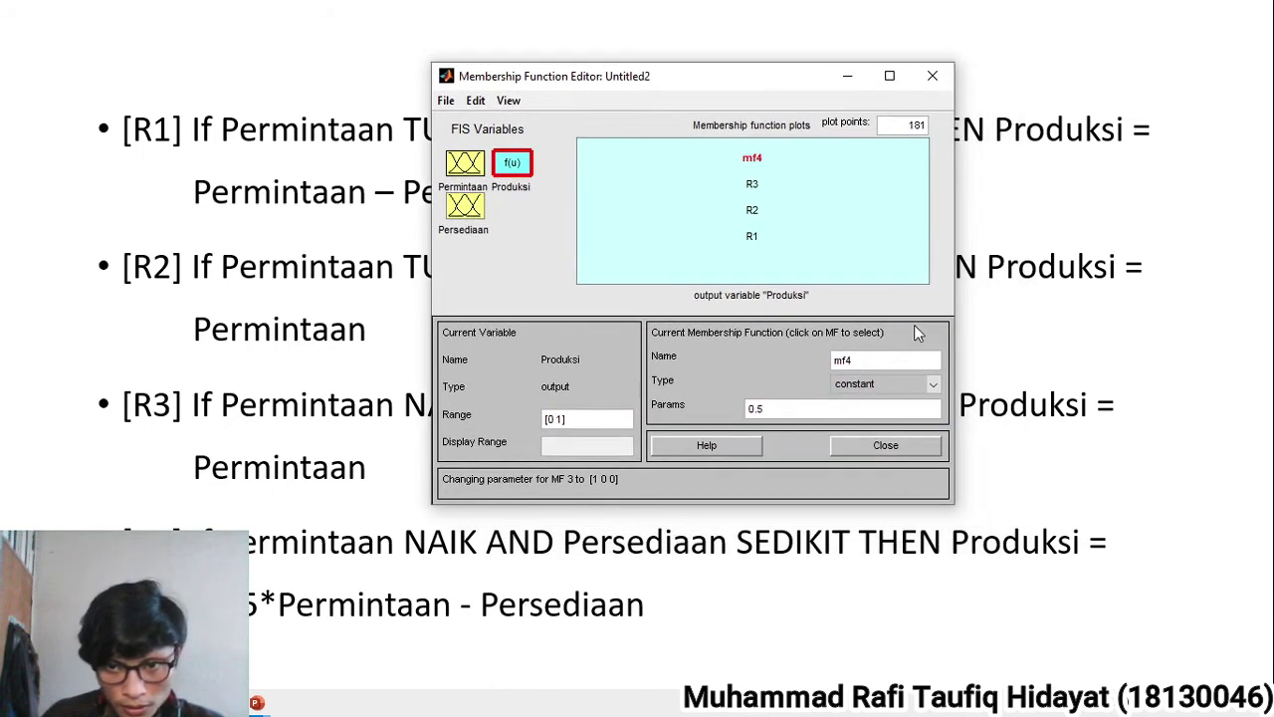
double_click(894, 359)
type("R")
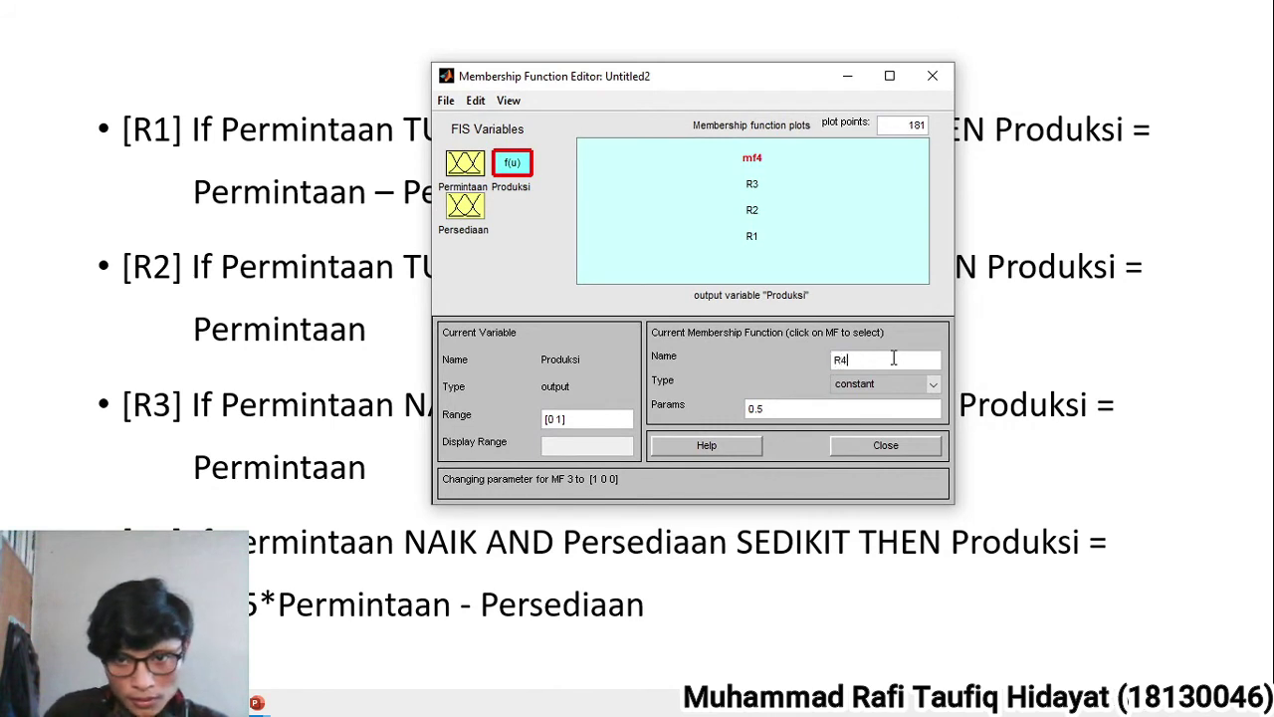
type("4")
key("Return")
left_click(933, 384)
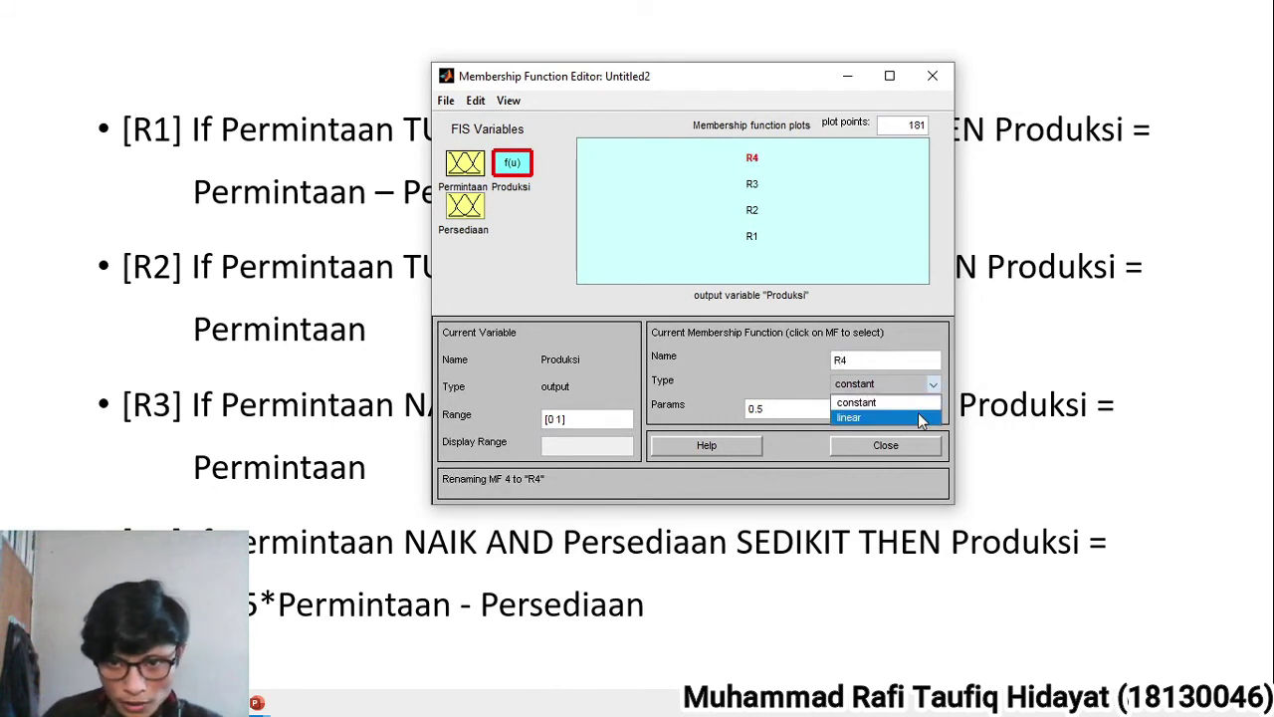
left_click(862, 412)
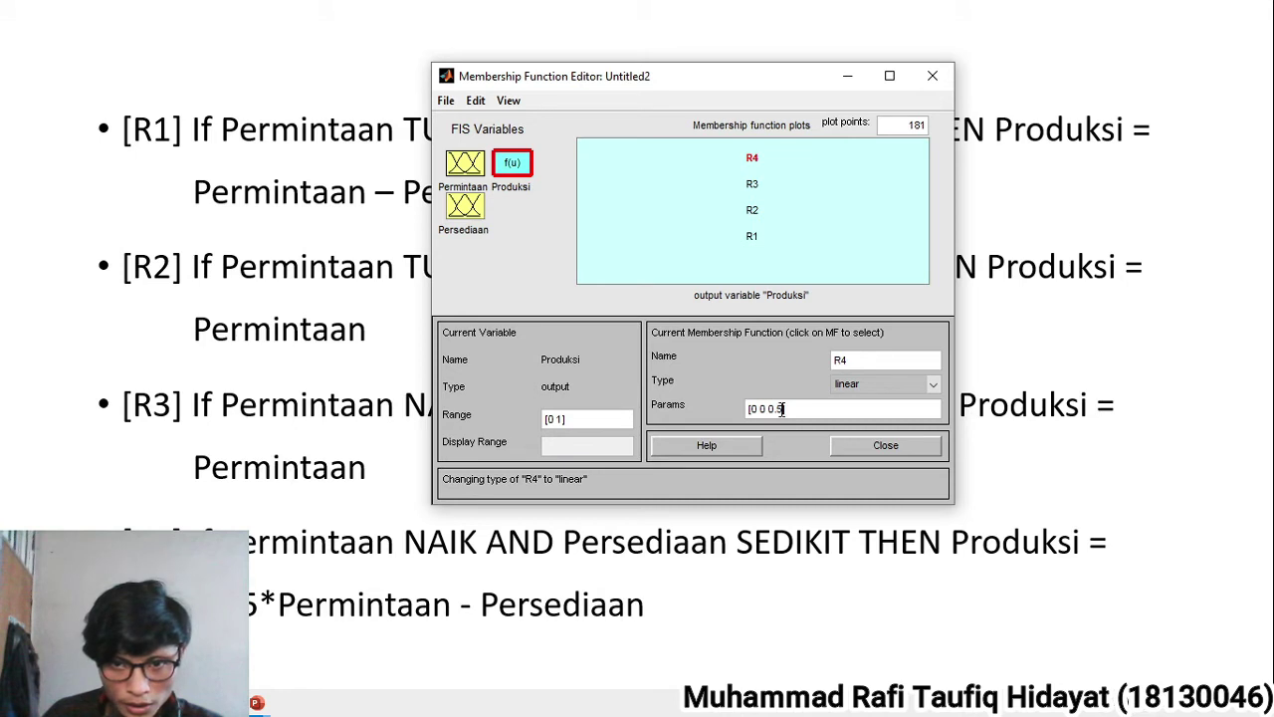
Step: Set the parameters of Produksi's R4 function to [1.25 -1 0] and check the parameters of the other output functions
key("BackSpace")
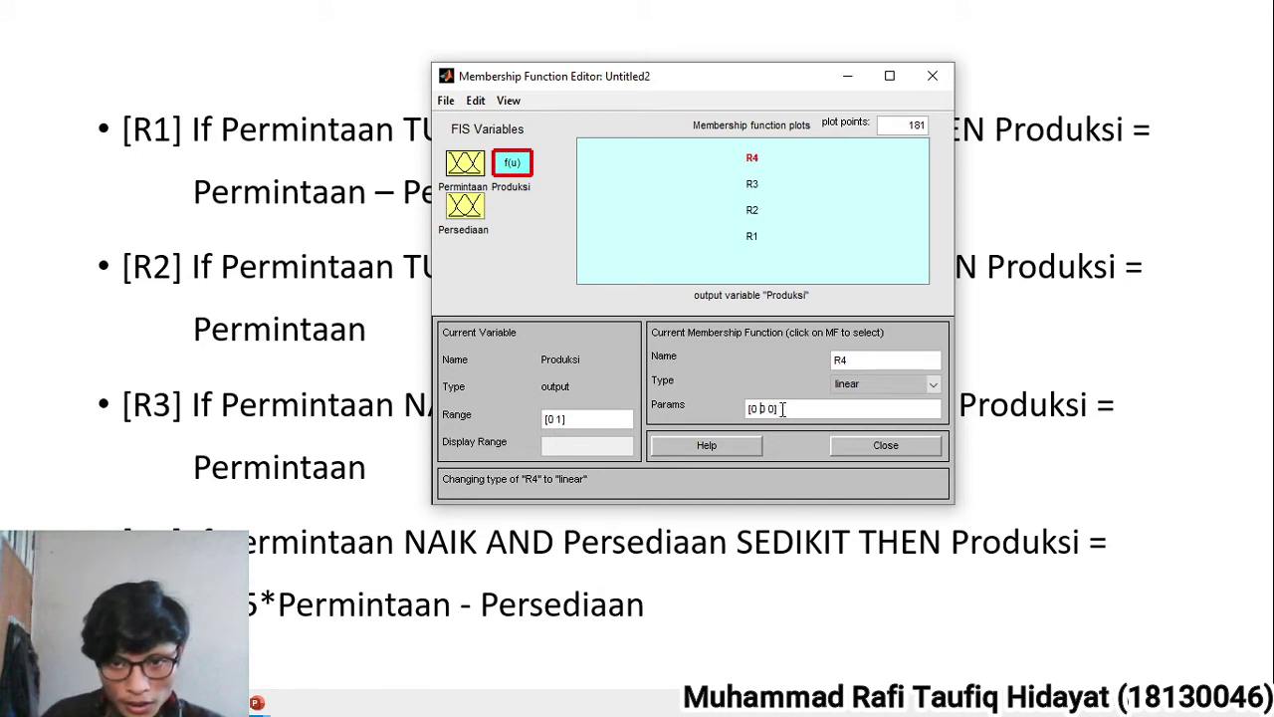
key("BackSpace")
key("BackSpace")
type("1.2 ")
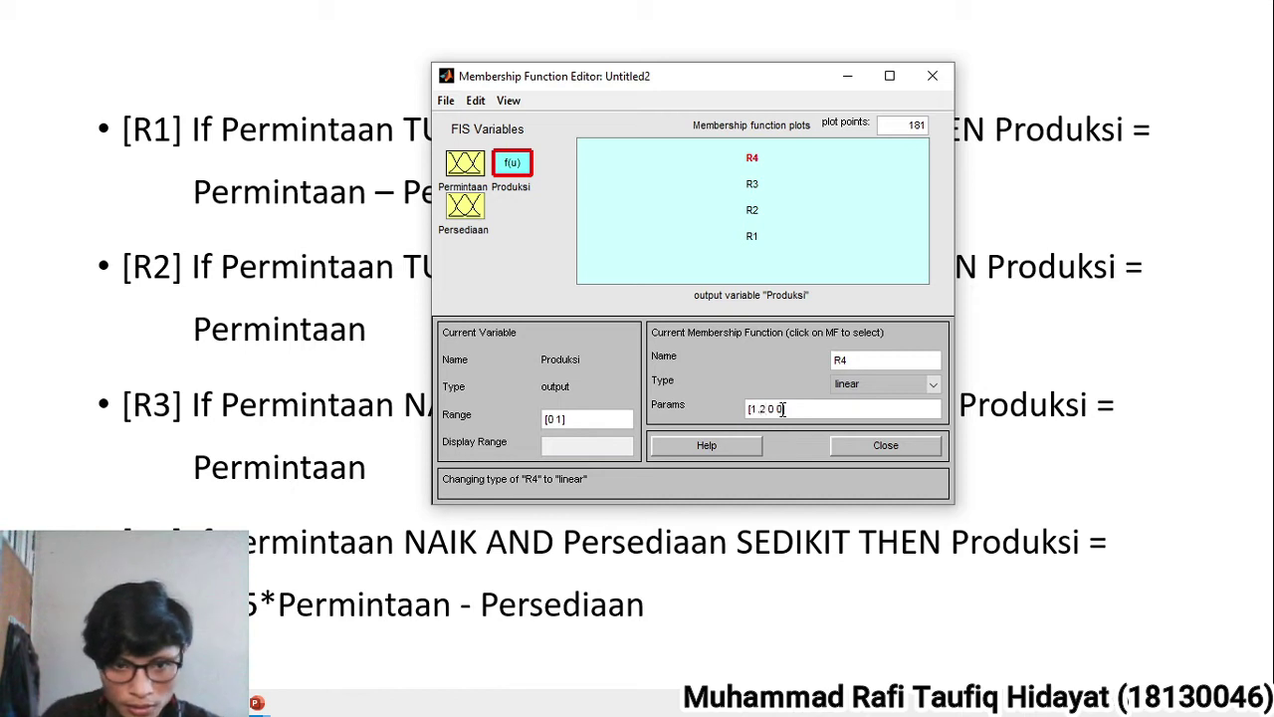
type("5")
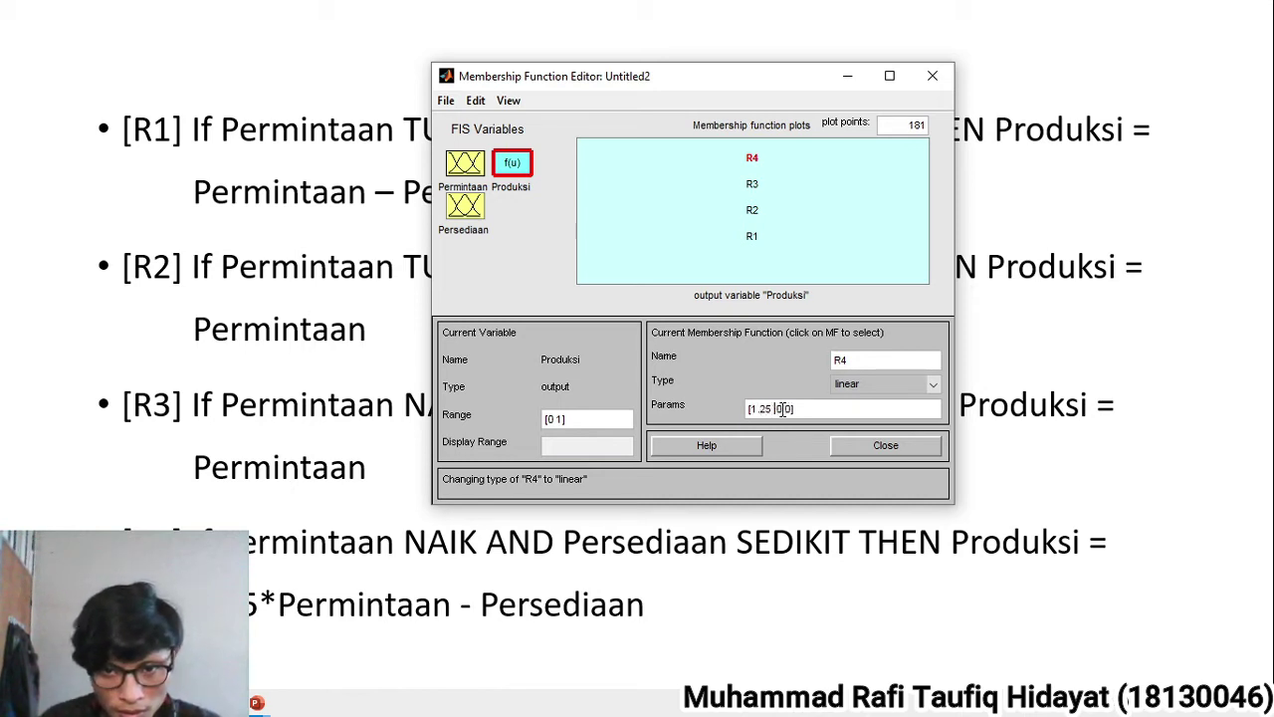
key("BackSpace")
key("BackSpace")
key("BackSpace")
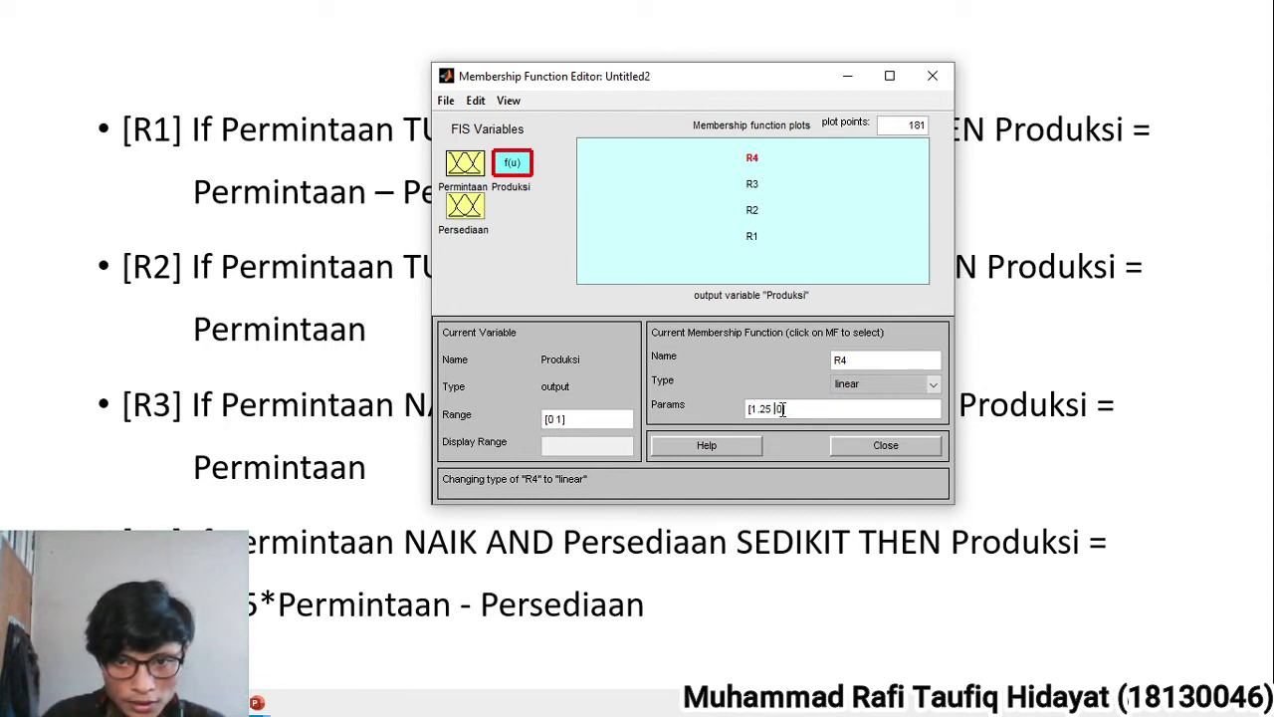
type("-1")
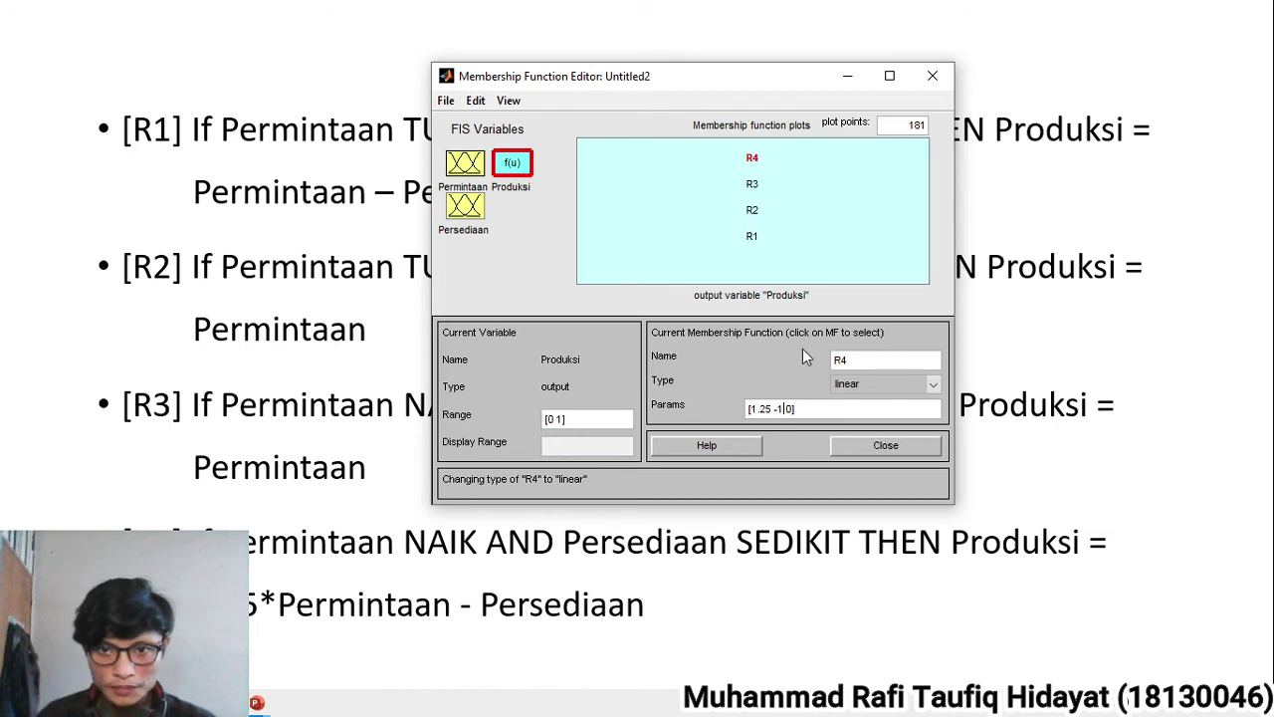
key("Return")
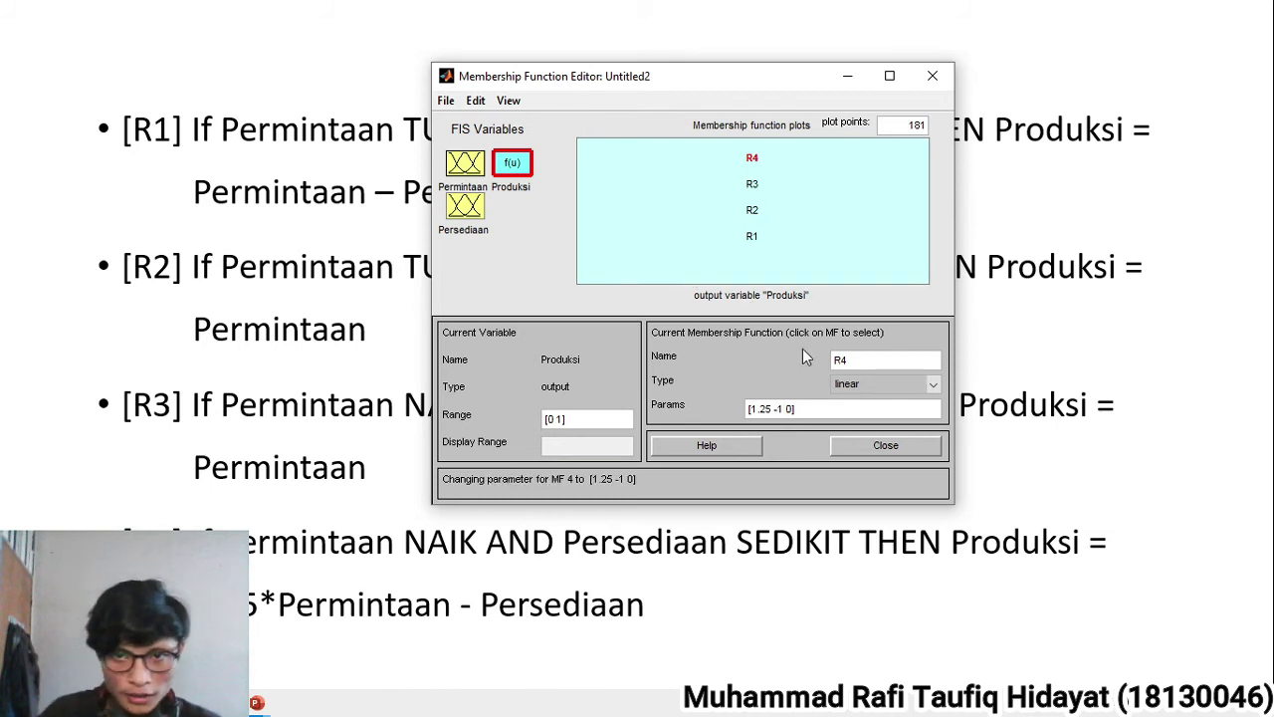
left_click(752, 230)
left_click(752, 210)
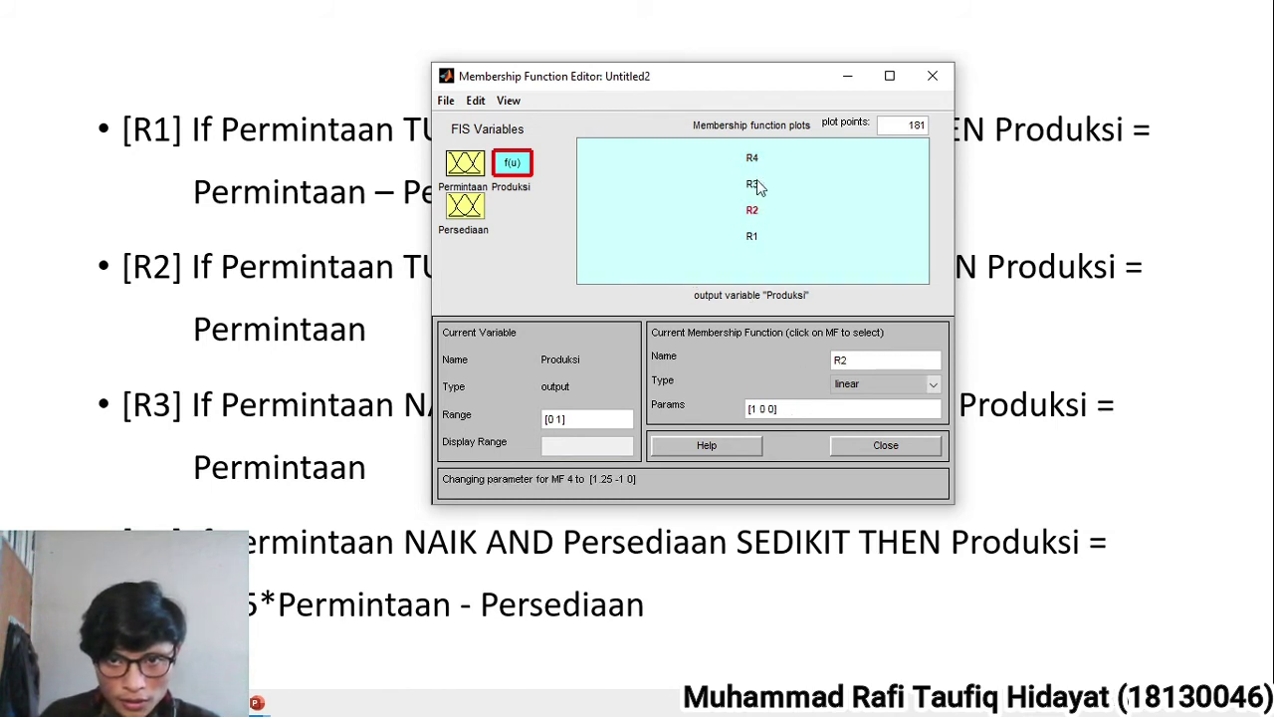
left_click(753, 159)
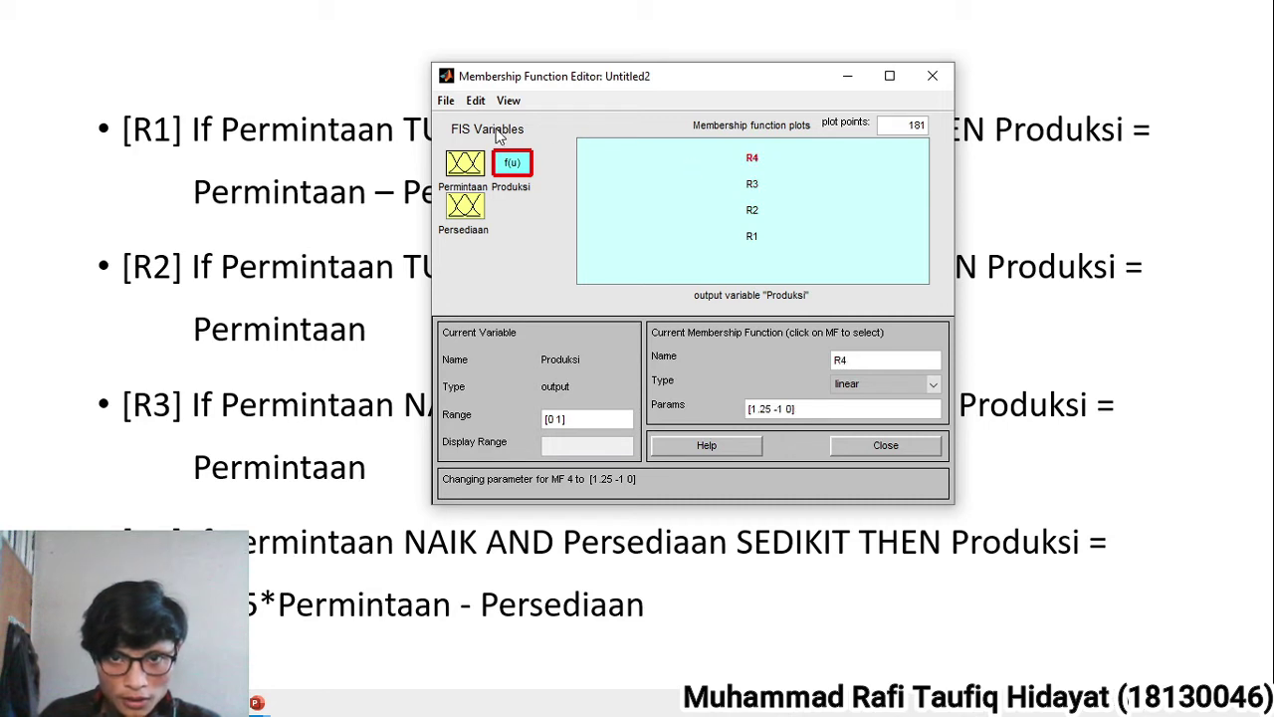
Step: Open the Rule Editor for the fuzzy system and minimize the Membership Function Editor
left_click(478, 101)
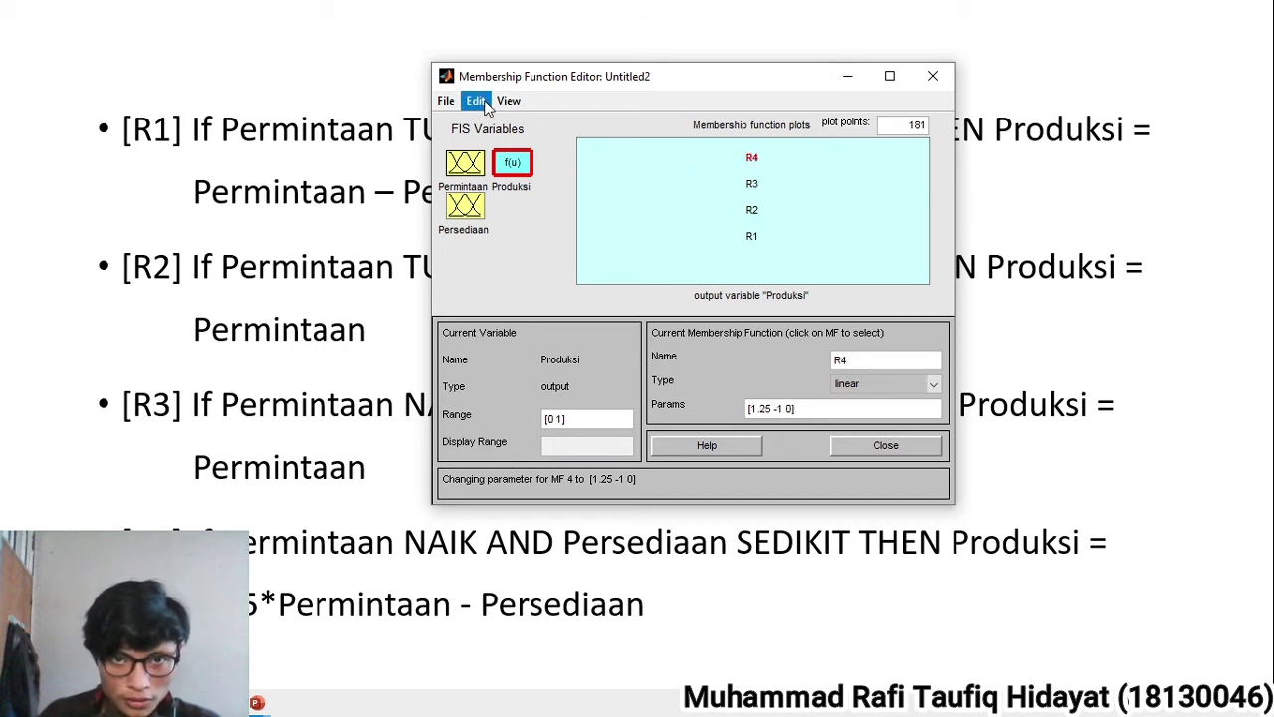
left_click(486, 103)
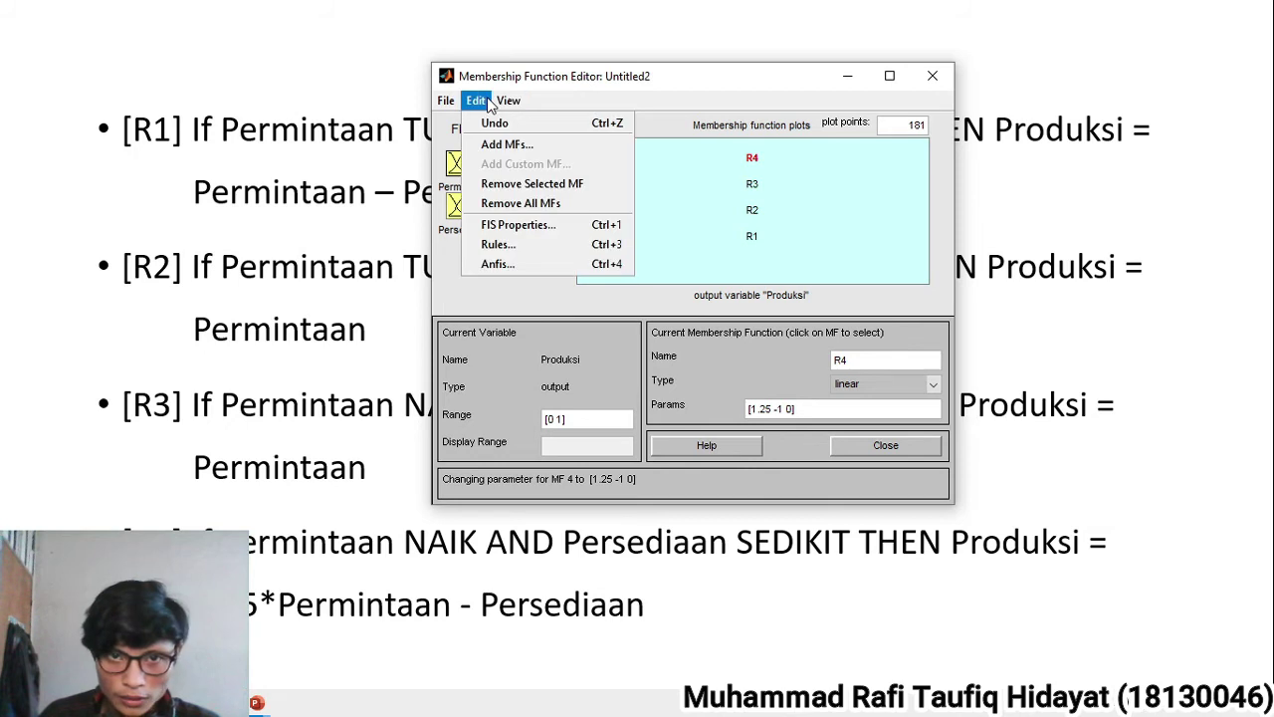
left_click(534, 244)
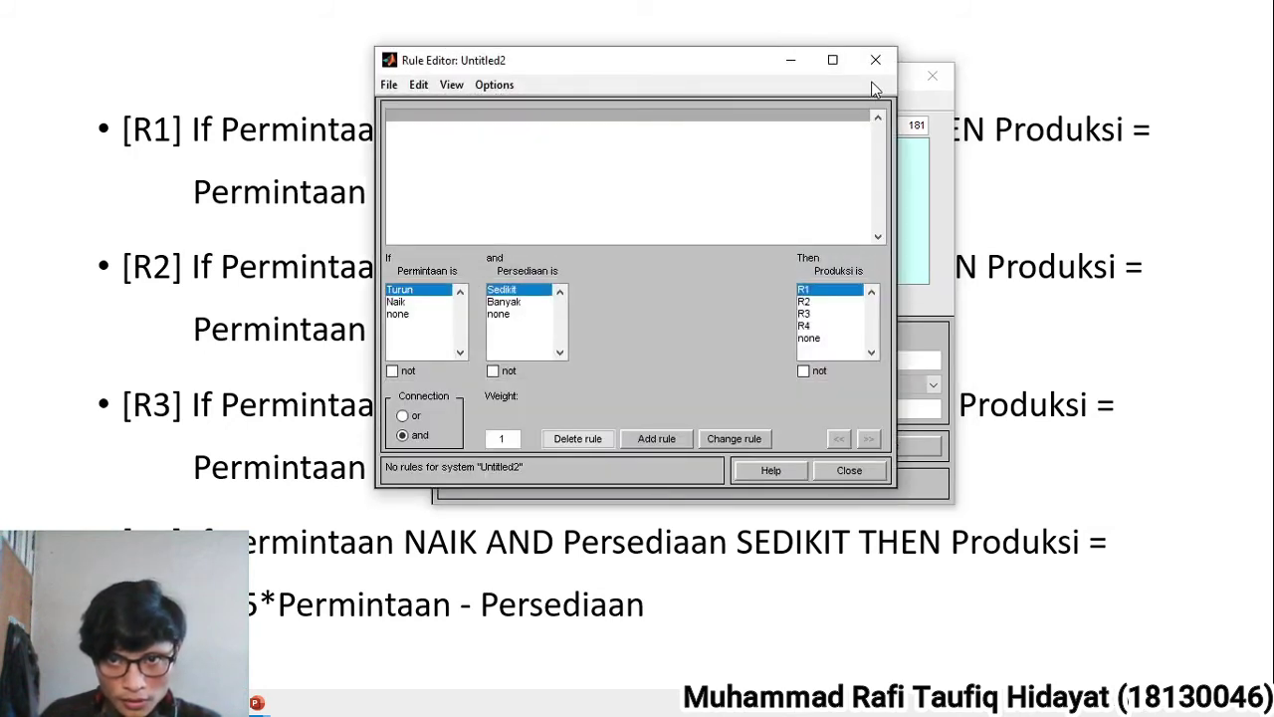
left_click(938, 129)
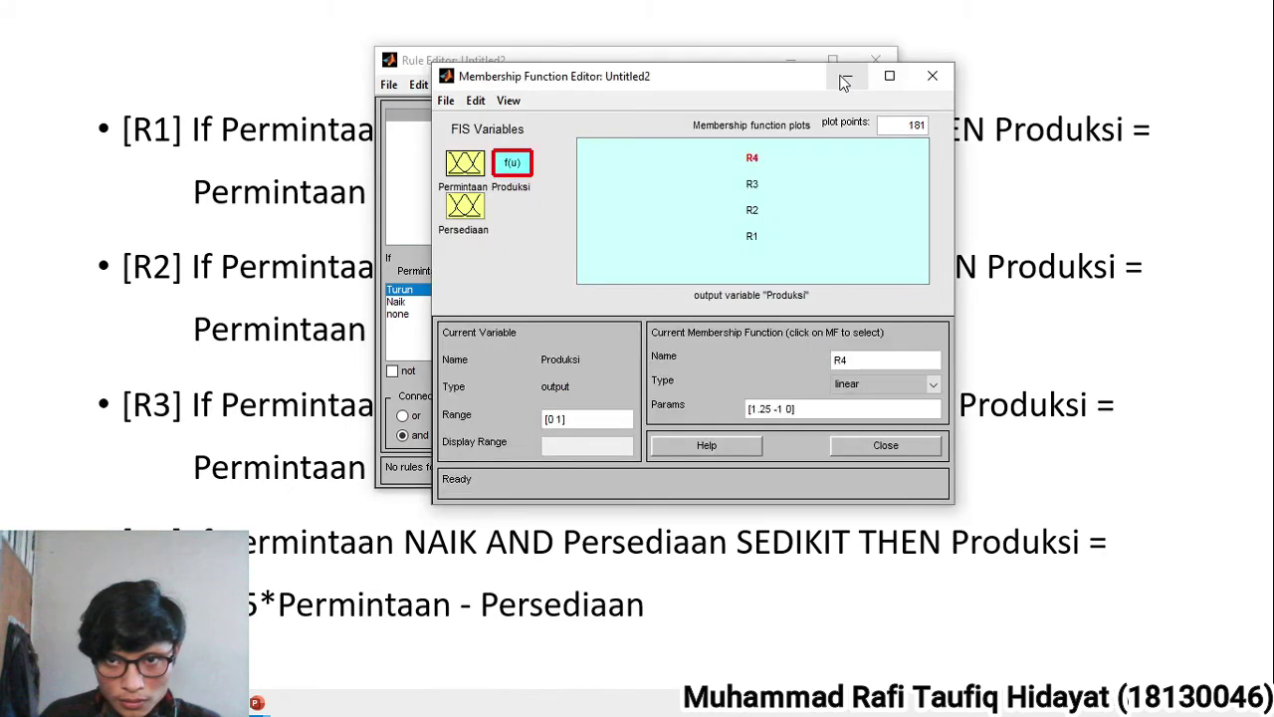
left_click(846, 77)
Step: Add the rule: if Permintaan is Turun and Persediaan is Banyak, then Produksi is R1
left_click_drag(673, 62, 870, 194)
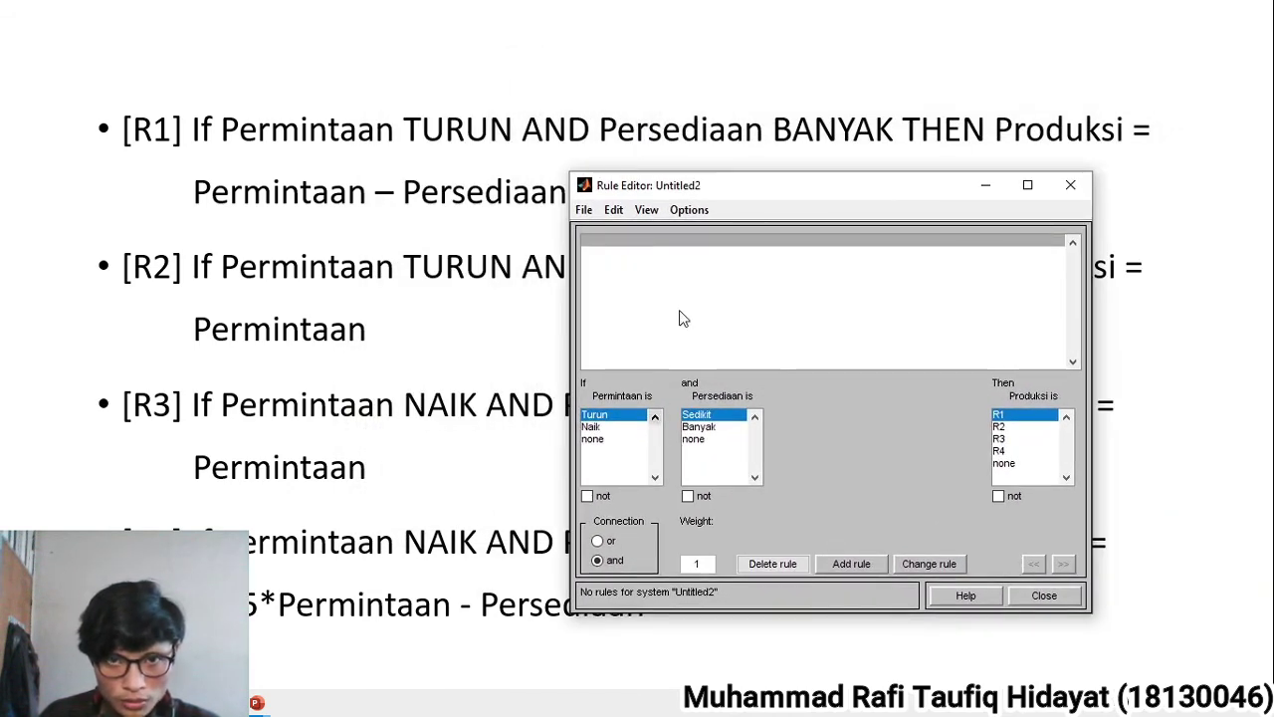
left_click(729, 428)
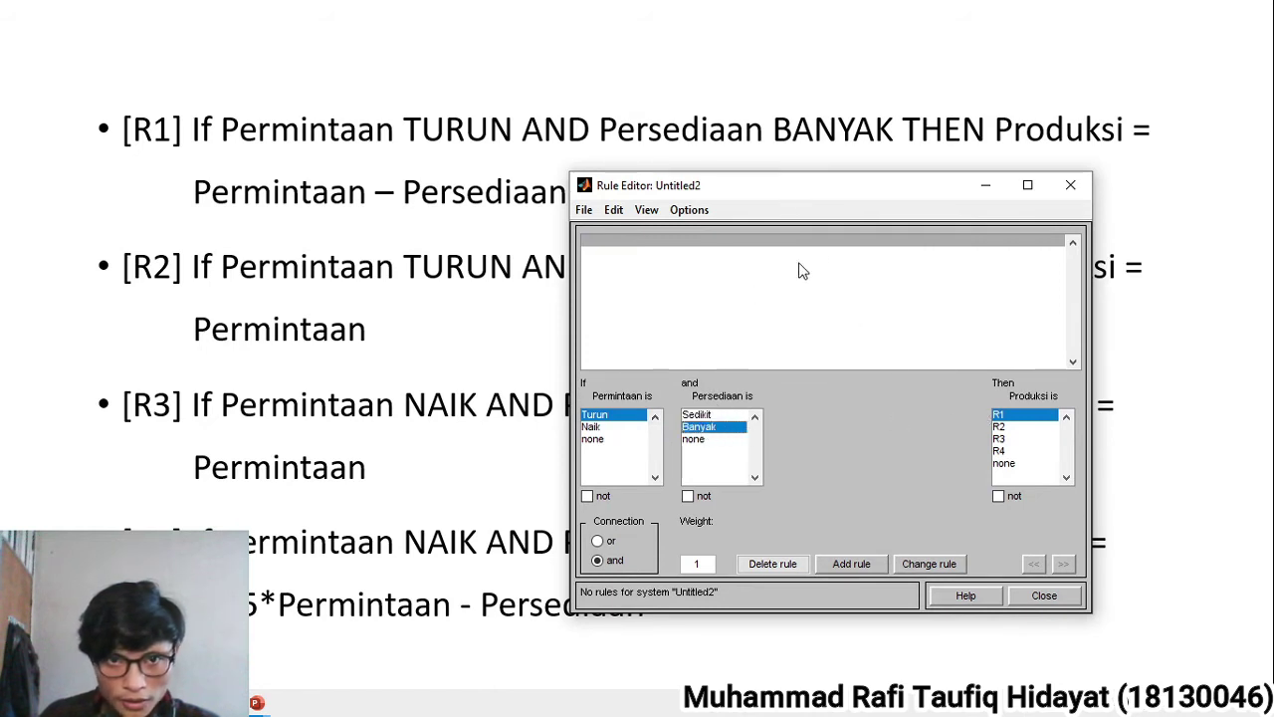
left_click(844, 565)
Step: Add the rule: if Permintaan is Turun and Persediaan is Sedikit, then Produksi is R2
left_click_drag(627, 189, 667, 157)
left_click(664, 377)
left_click(737, 376)
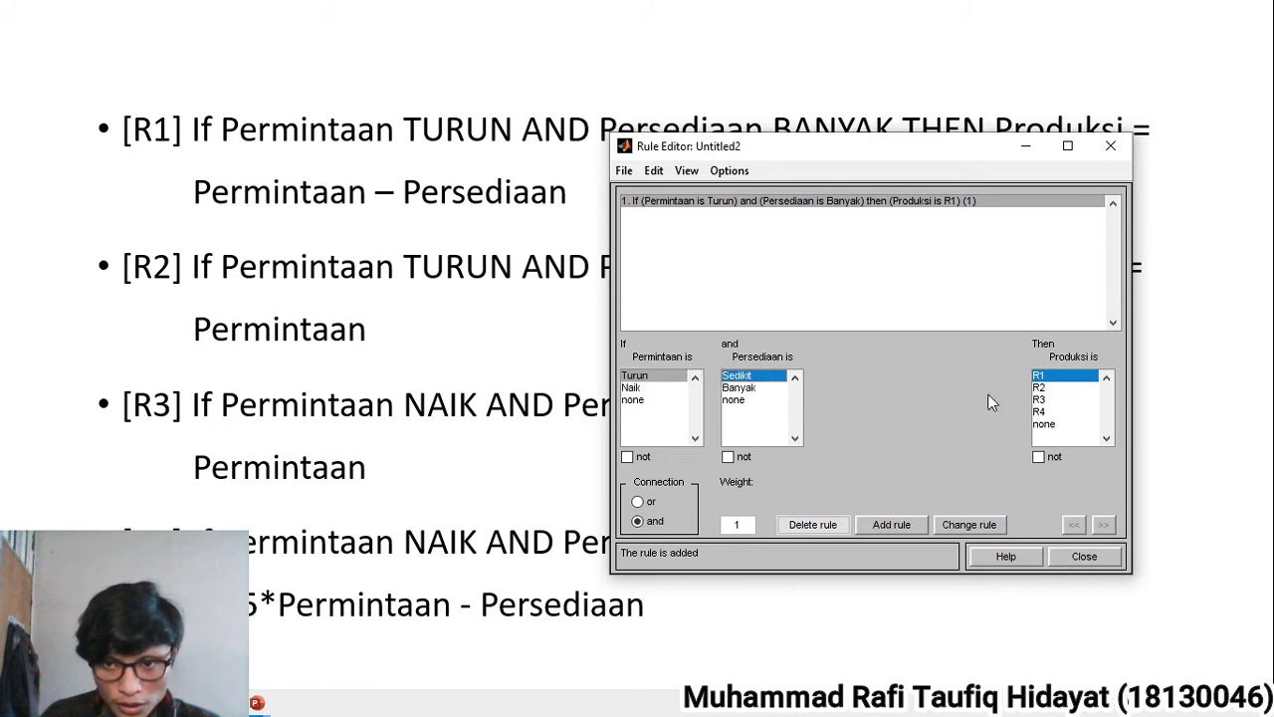
left_click(1040, 387)
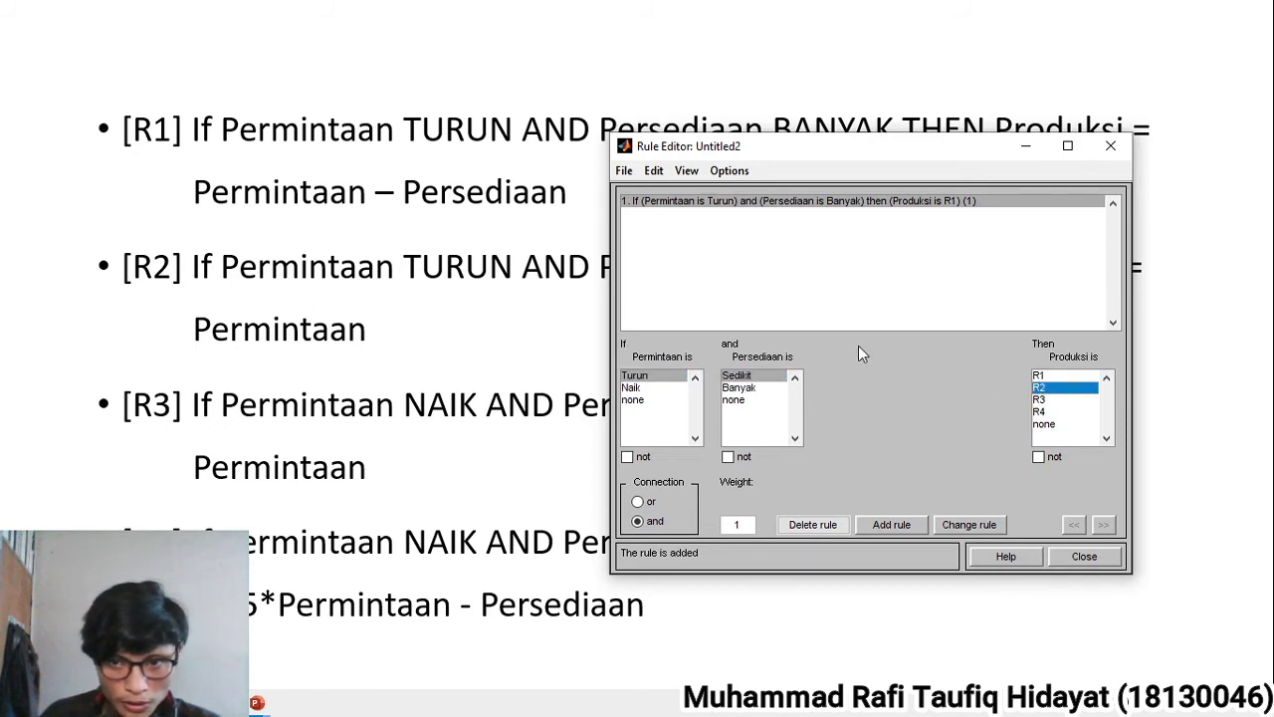
left_click(899, 527)
Step: Add the rule: if Permintaan is Naik and Persediaan is Banyak, then Produksi is R3
left_click_drag(689, 151, 526, 180)
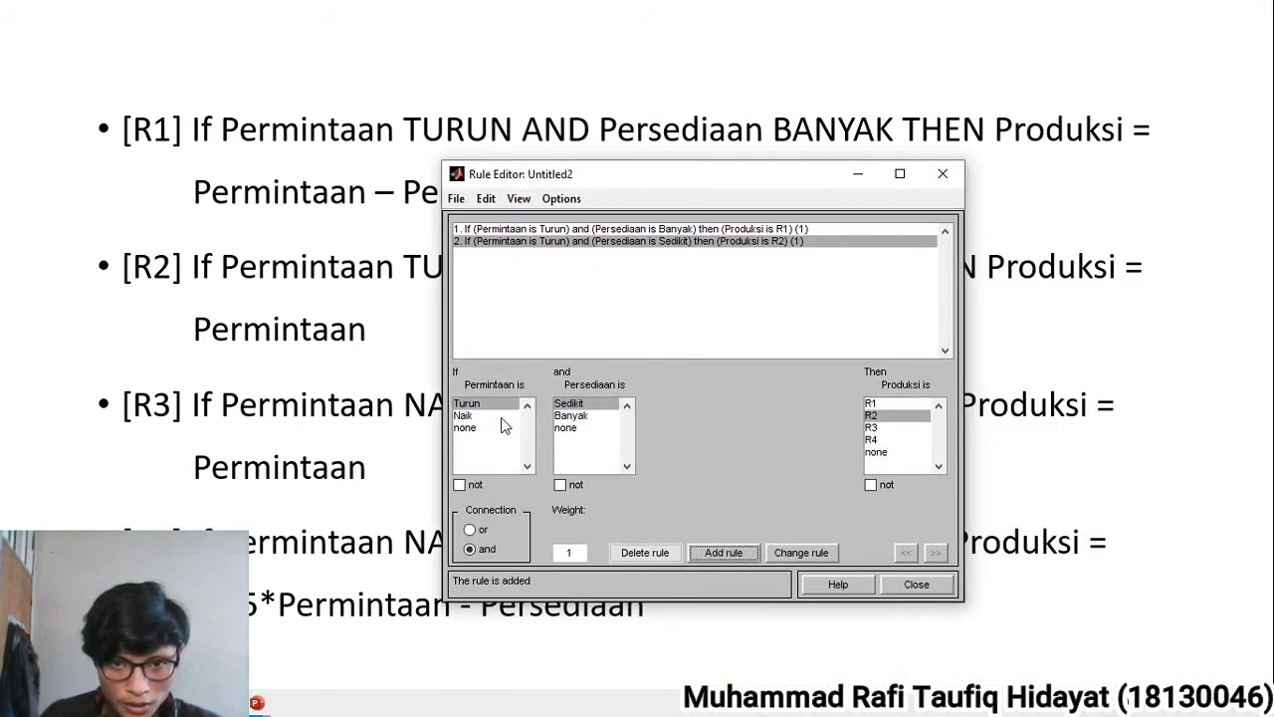
left_click(481, 416)
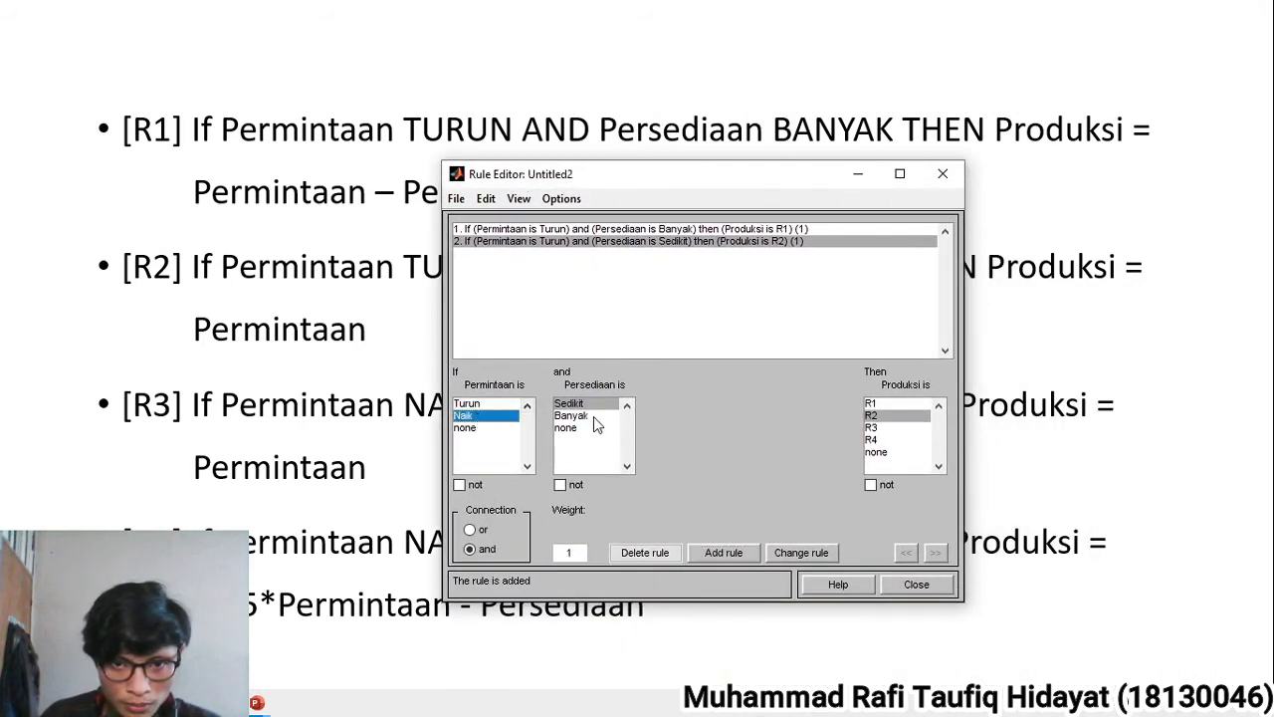
left_click(591, 416)
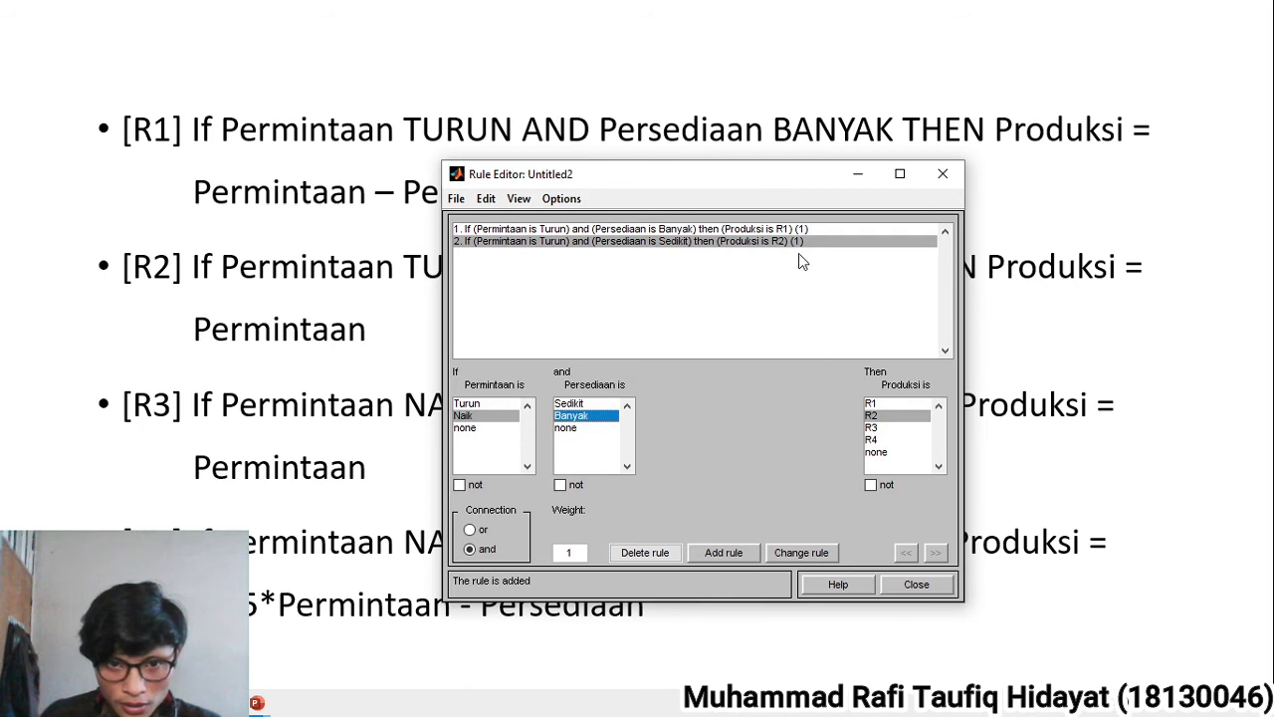
left_click(872, 427)
left_click_drag(712, 177, 825, 172)
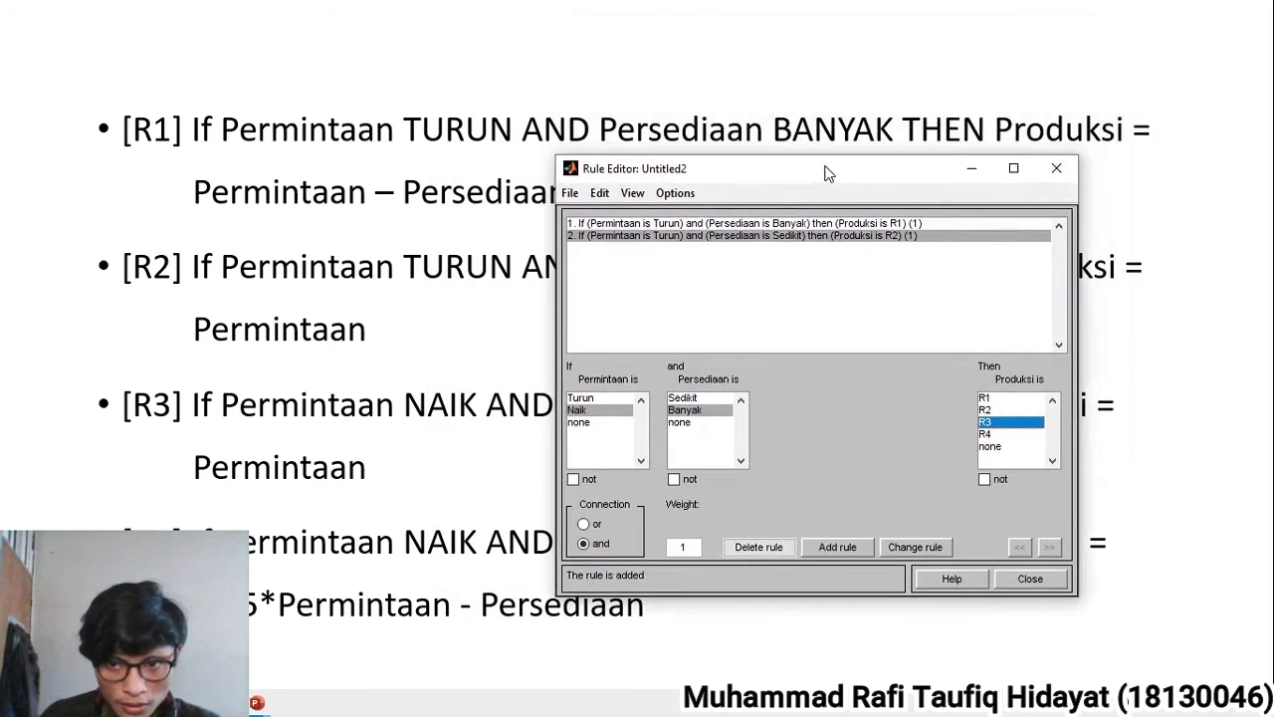
left_click(841, 549)
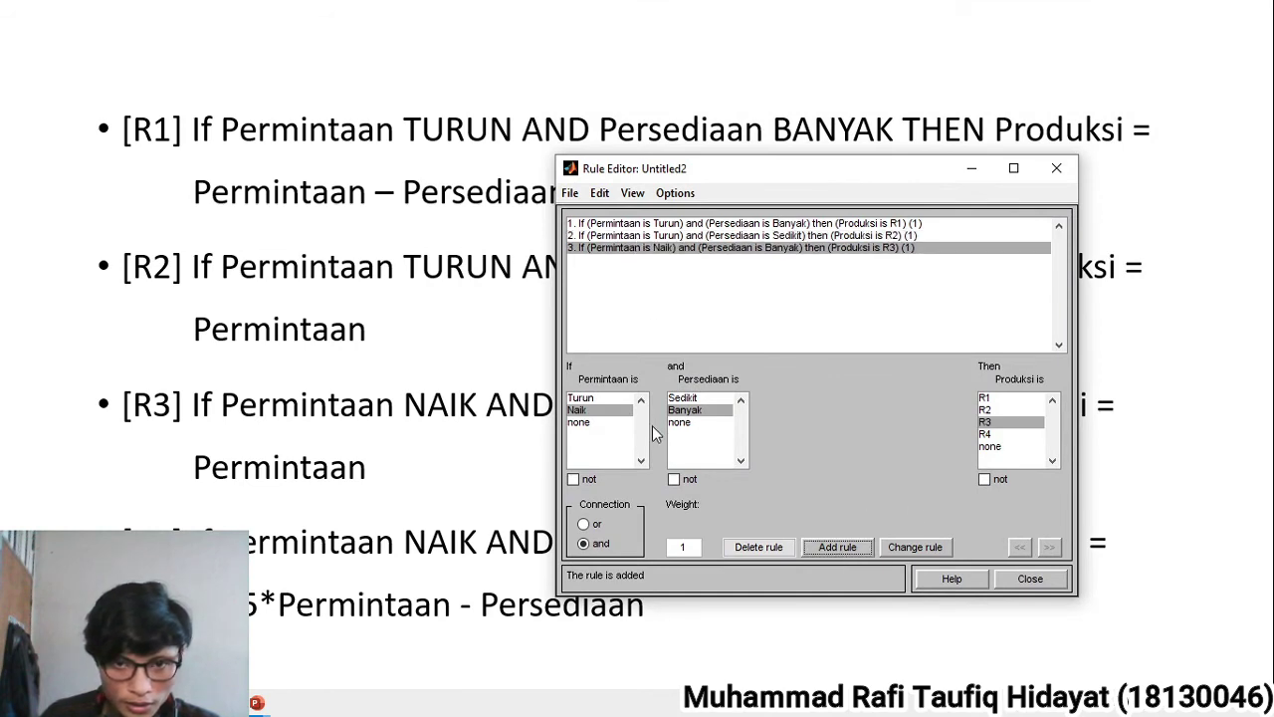
Step: Choose Naik for Permintaan and Sedikit for Persediaan as the conditions of the fourth rule
left_click_drag(677, 170, 563, 49)
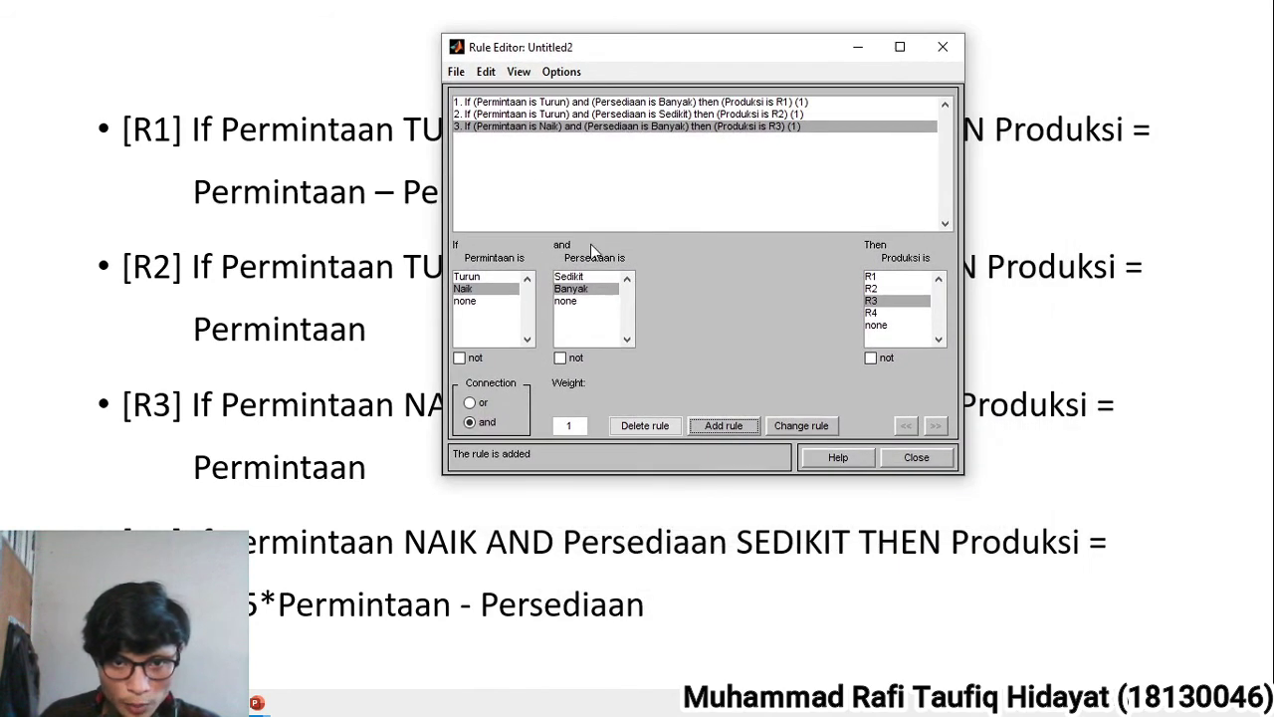
left_click(483, 291)
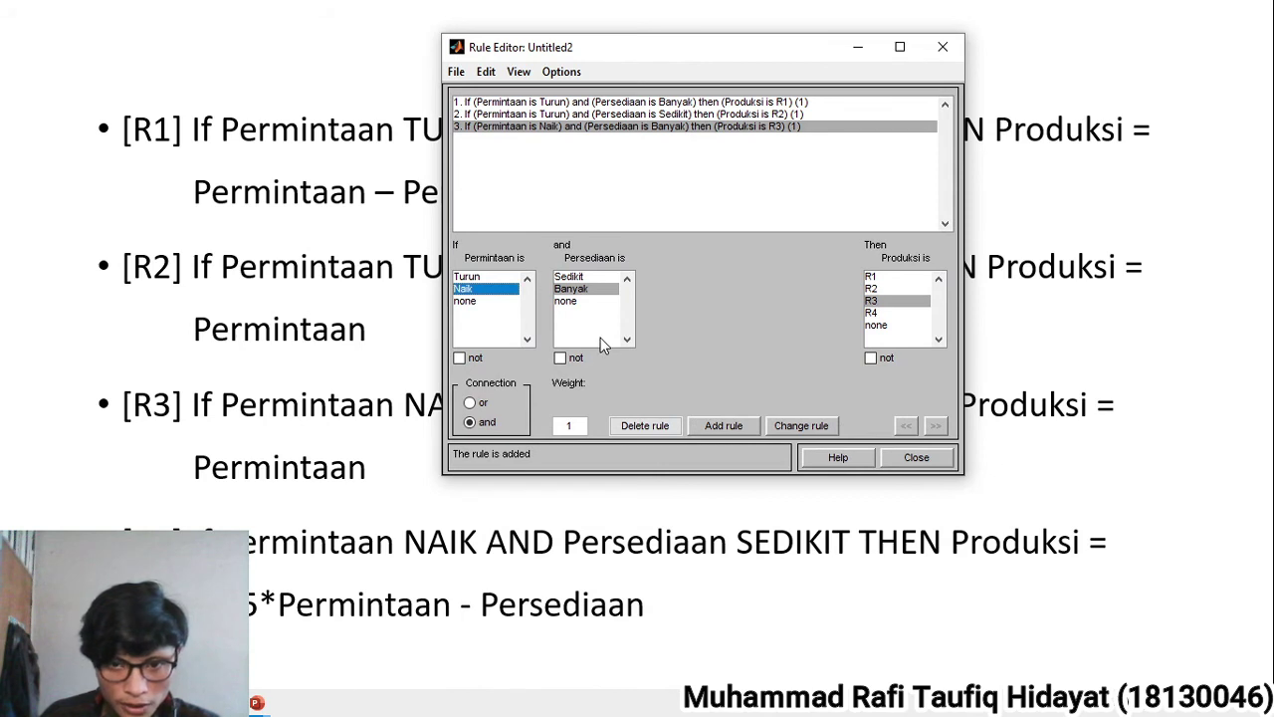
left_click(586, 278)
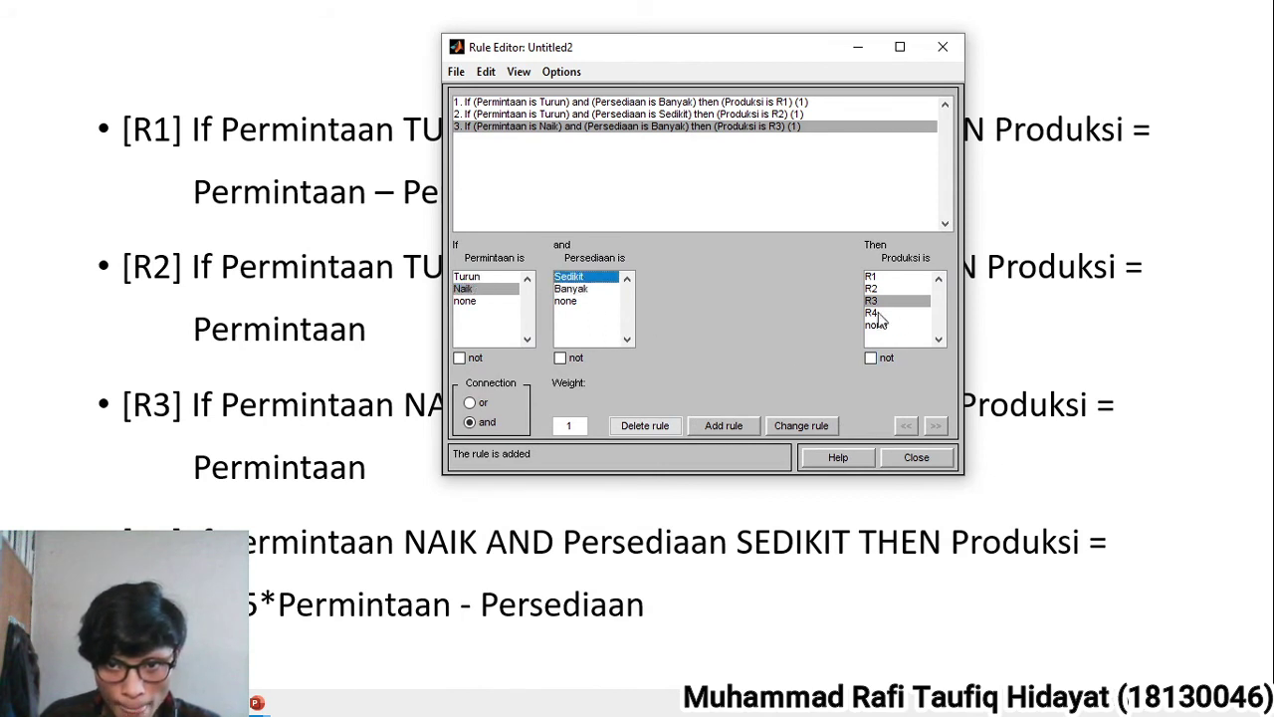